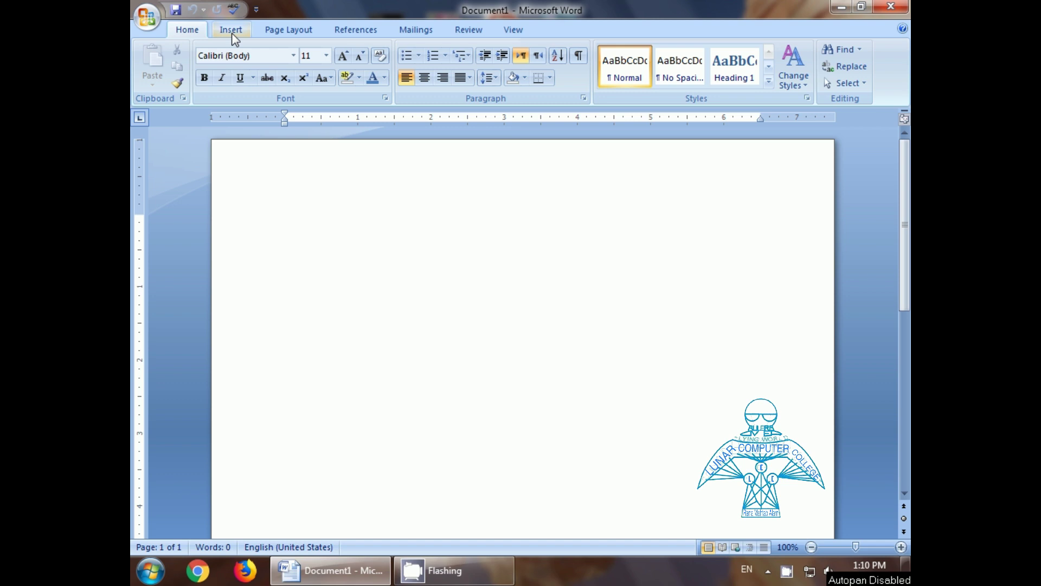
Step: Show the Insert ribbon commands above the blank Document1
left_click(232, 32)
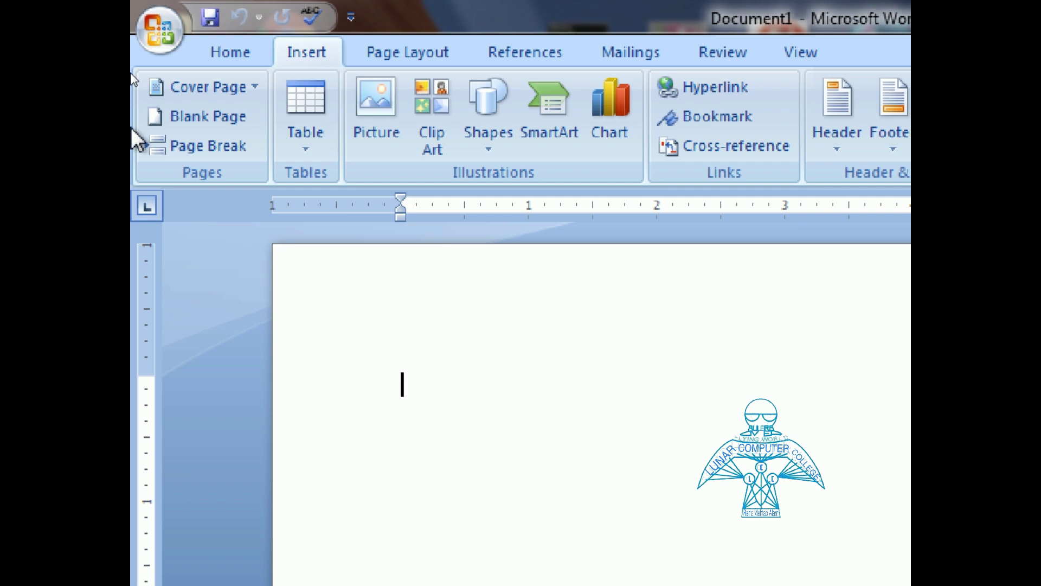
Step: Add the Conservative built-in cover page from the Cover Page gallery
left_click(255, 88)
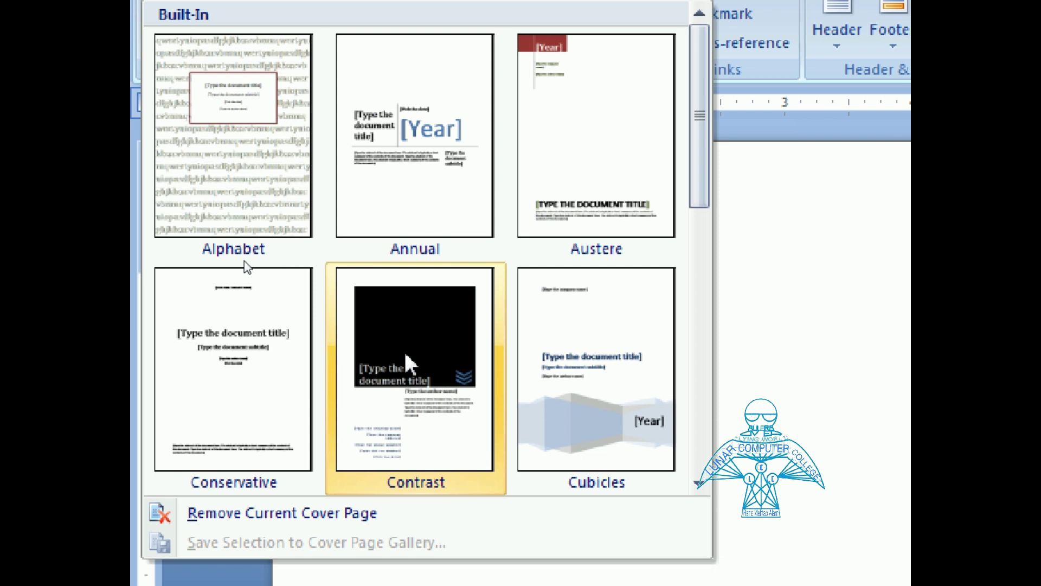
left_click(240, 342)
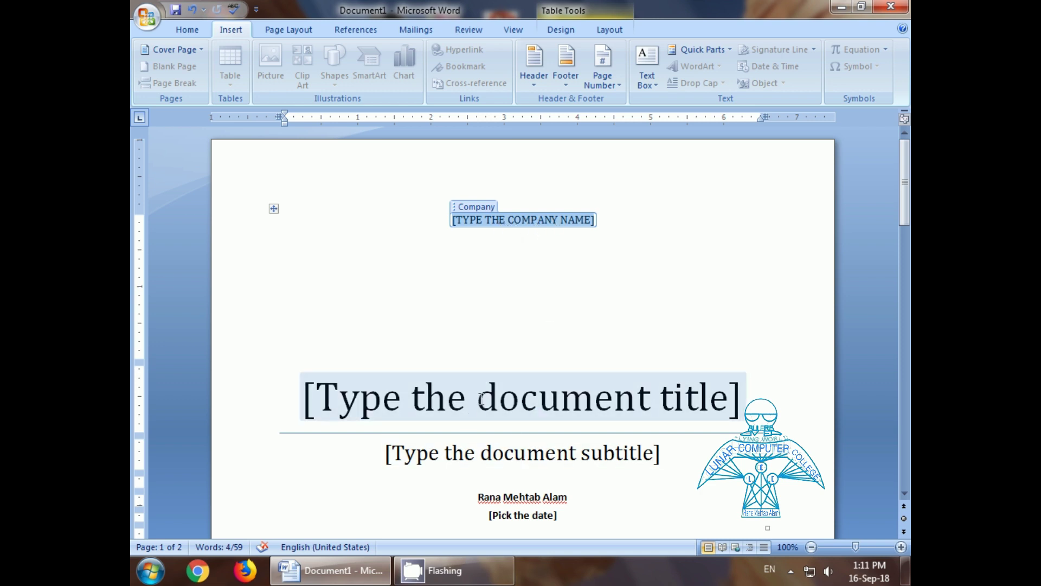
Step: Remove the Conservative cover page with Remove Current Cover Page
left_click(406, 394)
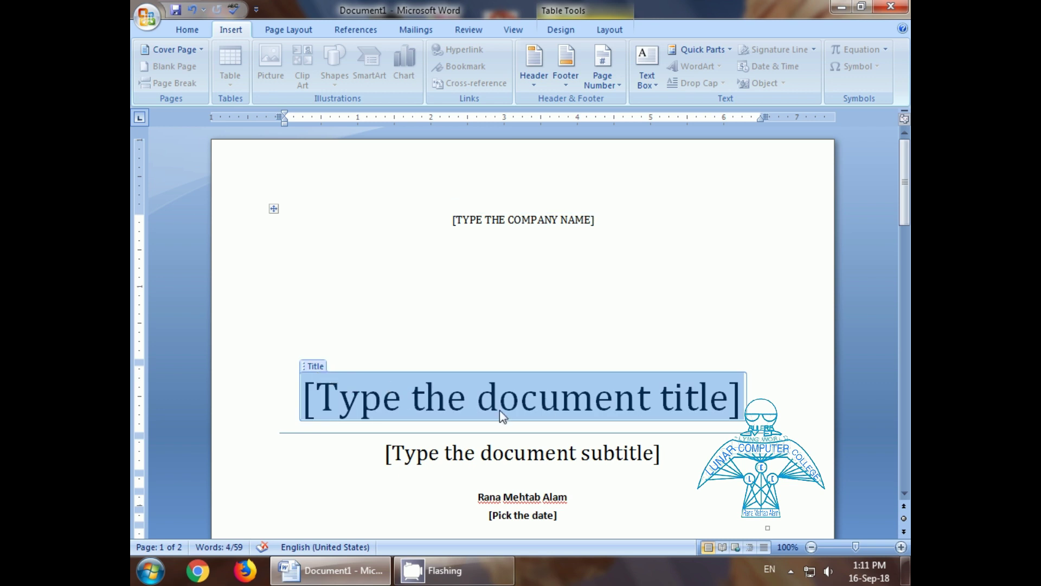
left_click(200, 50)
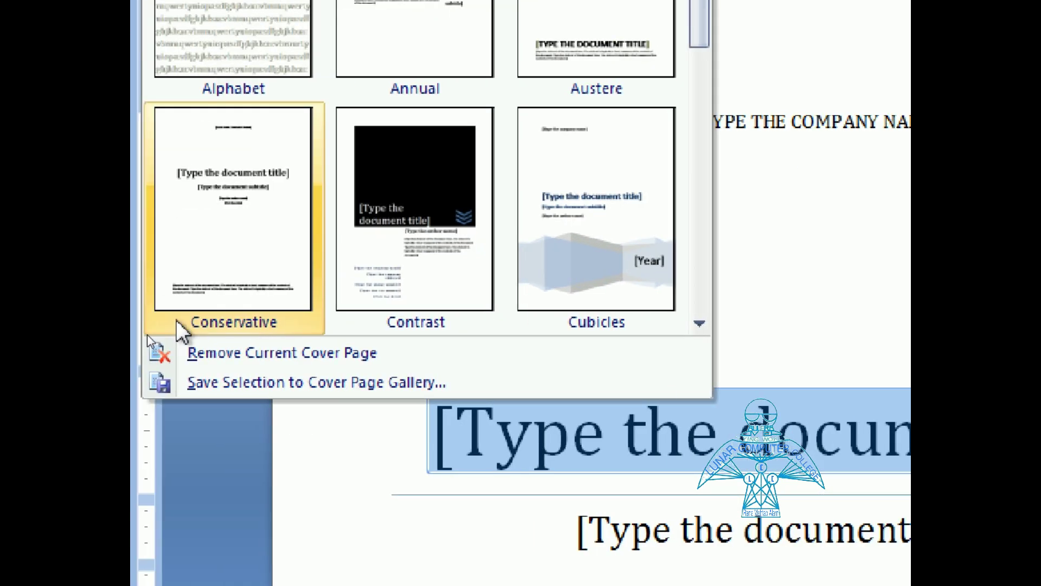
left_click(266, 353)
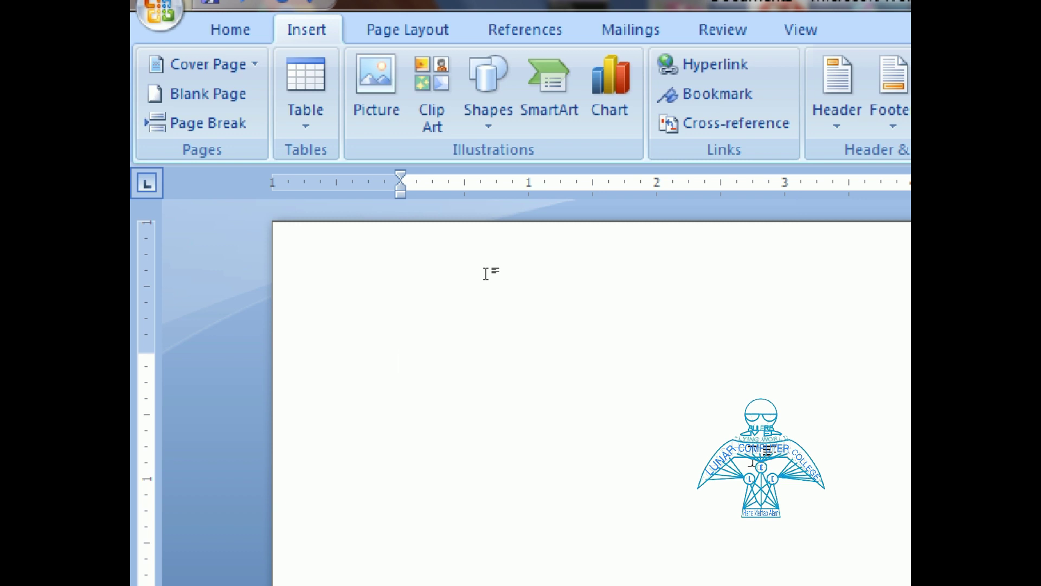
Step: Type 'Line 1' and 'Line 2' with an empty line between, fixing a typo, and place the caret there
type("Line")
type("Lime")
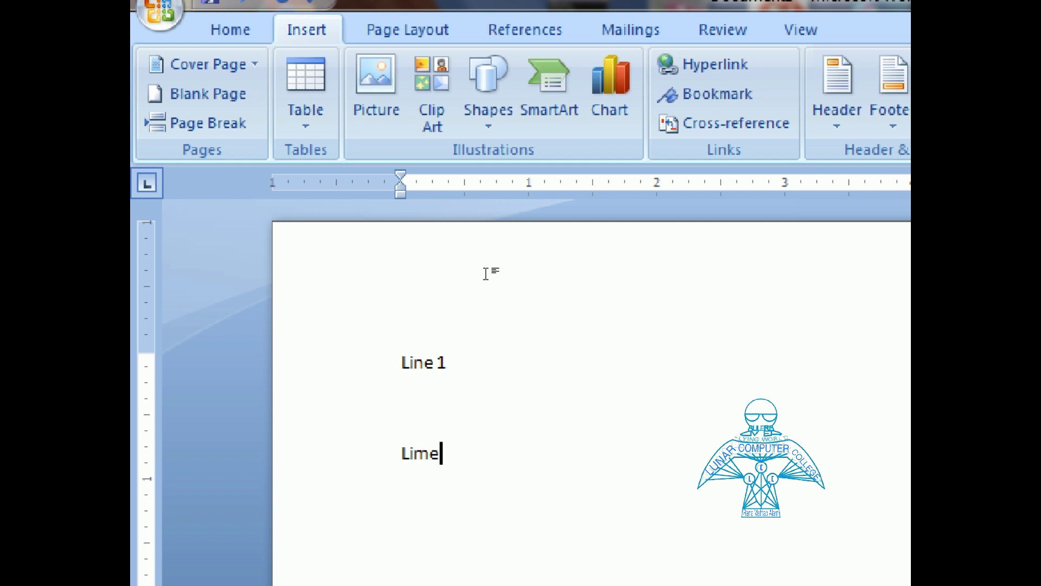
key("BackSpace")
key("BackSpace")
type("ne 2")
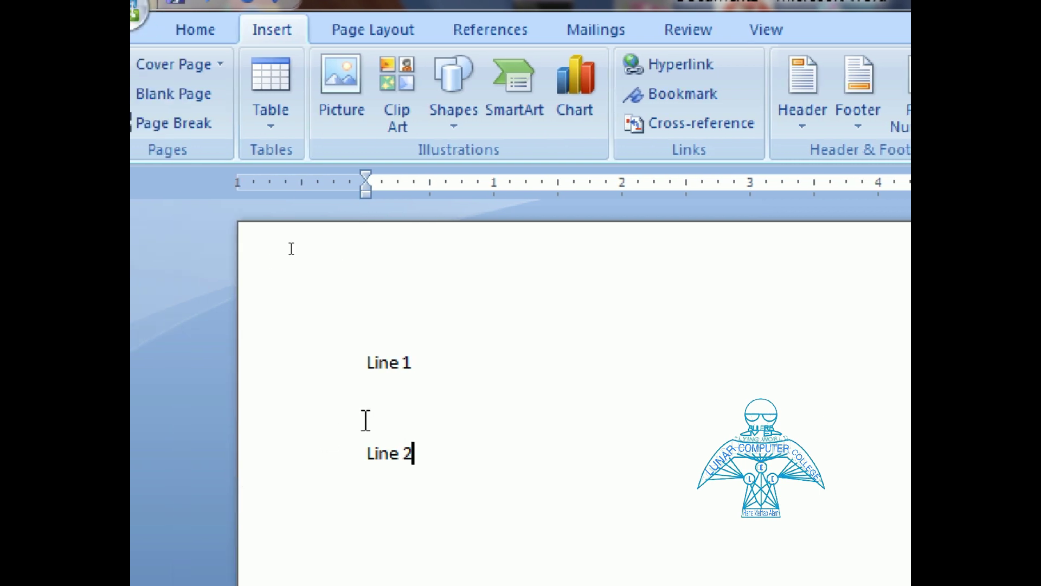
left_click(390, 401)
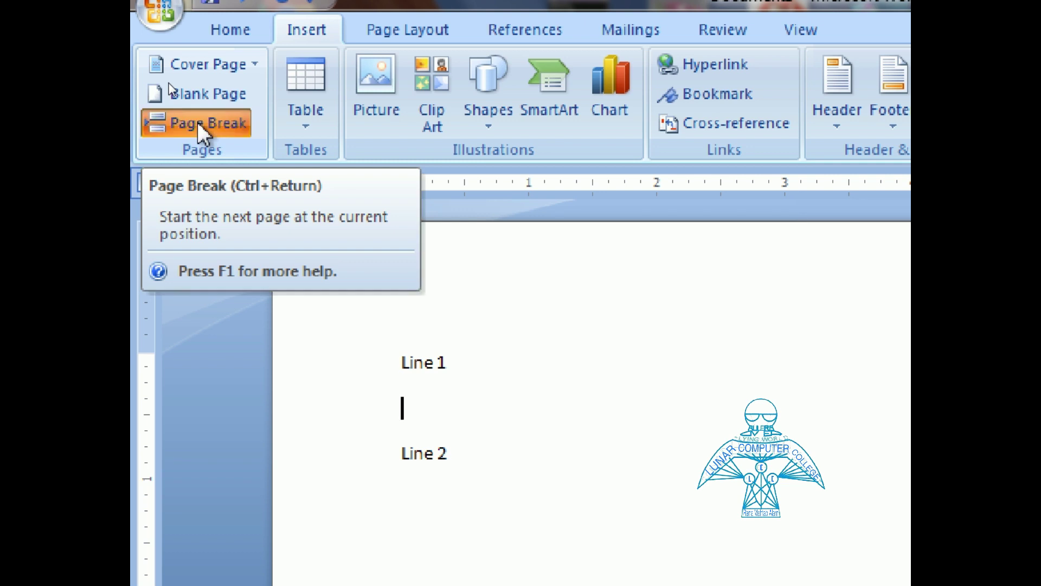
Step: Insert a page break at the empty line, then remove it and the empty line so Line 2 follows Line 1
left_click(197, 123)
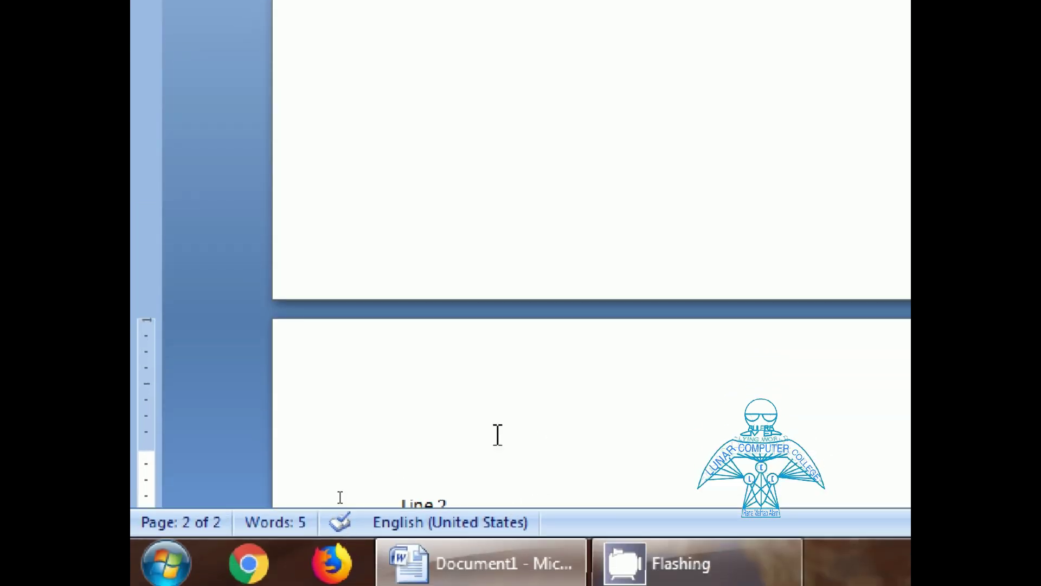
scroll(499, 434, "down", 1)
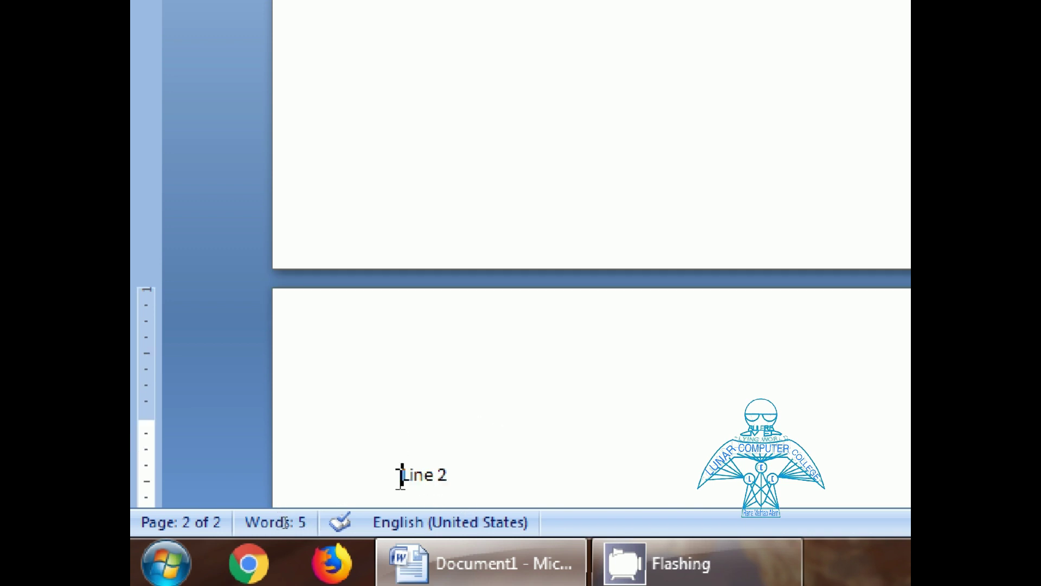
key("ctrl+Home")
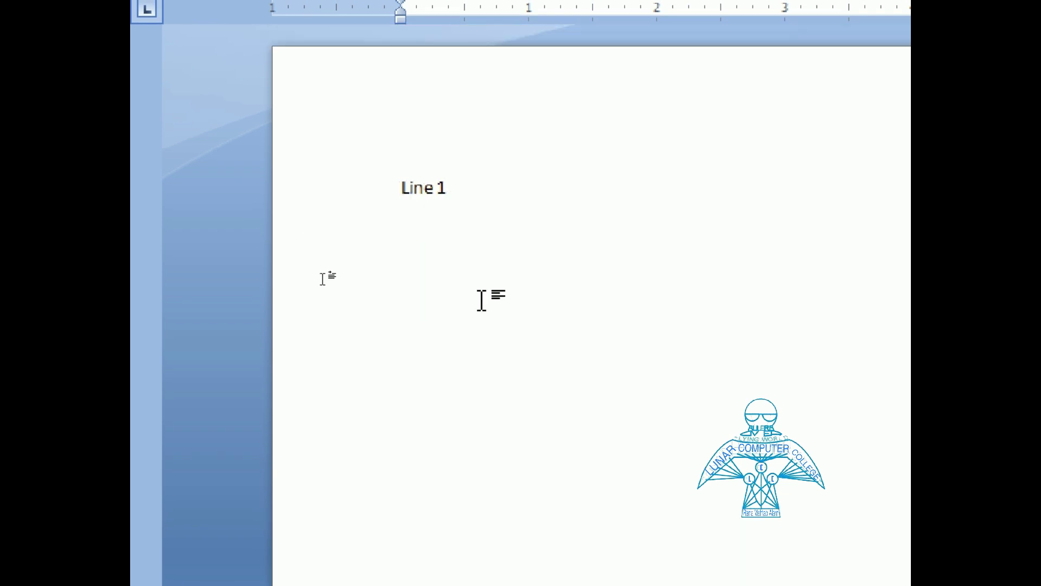
left_click(441, 313)
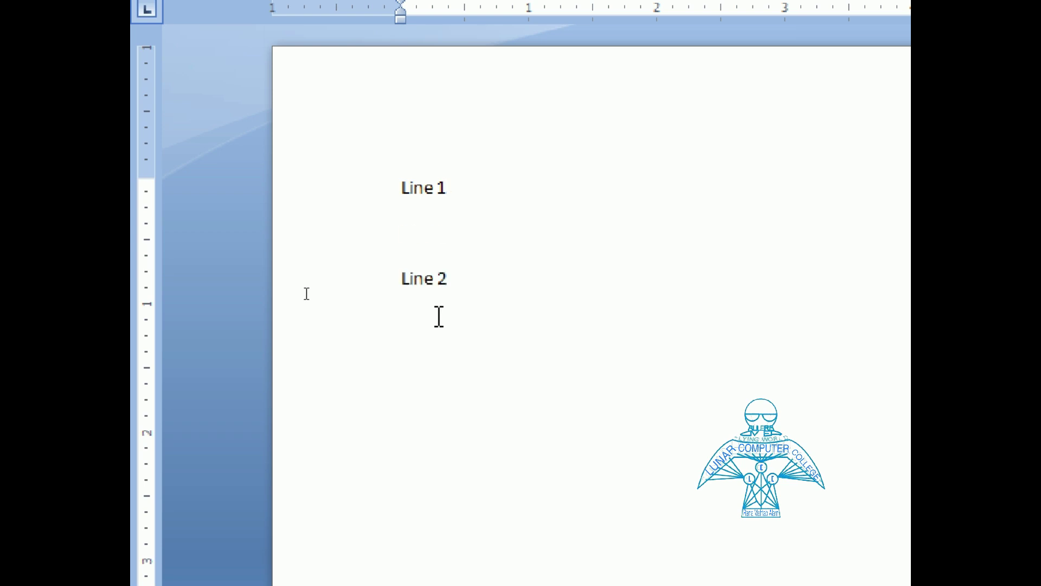
key("Delete")
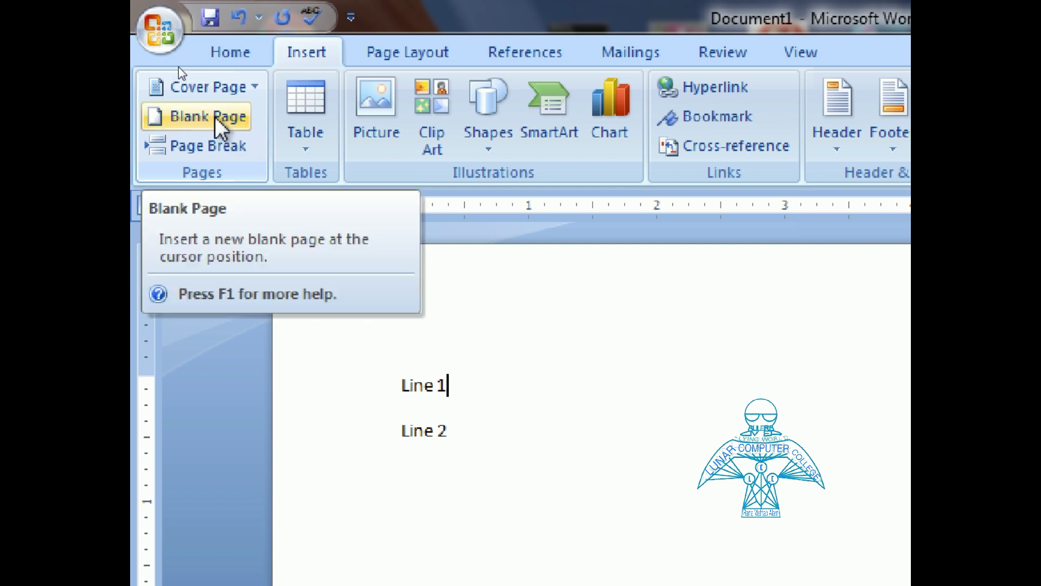
Step: Put the caret at the end of Line 2 and bring up the table size grid
left_click(512, 453)
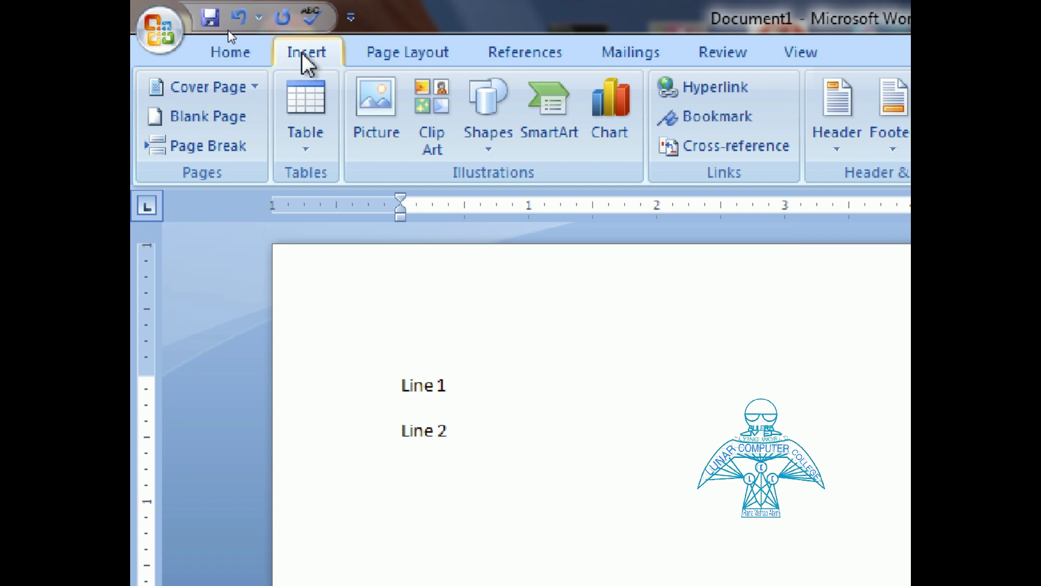
left_click(307, 151)
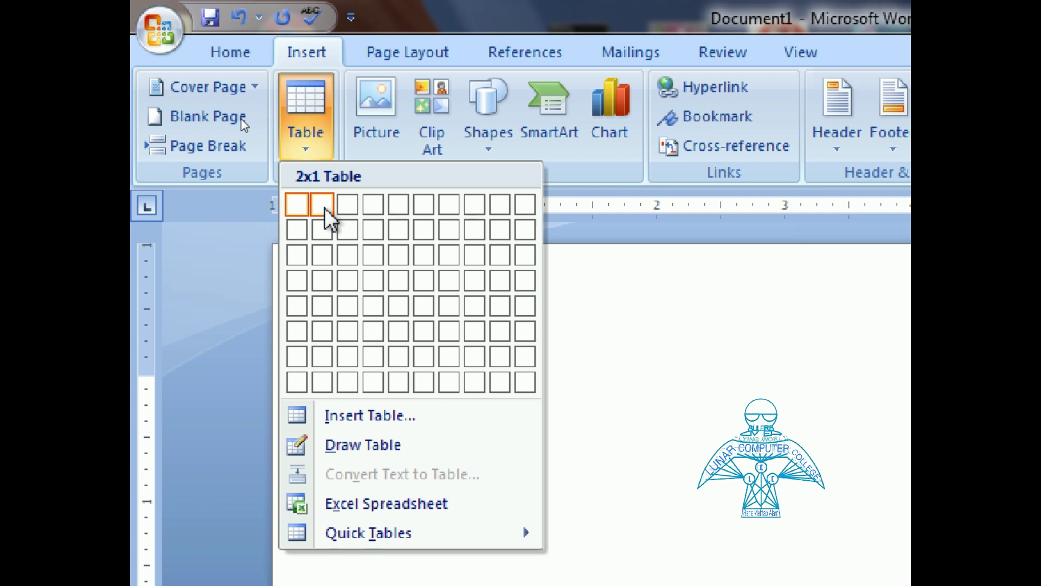
Step: Insert a 4-column, 1-row table below Line 2 from the grid
left_click(379, 206)
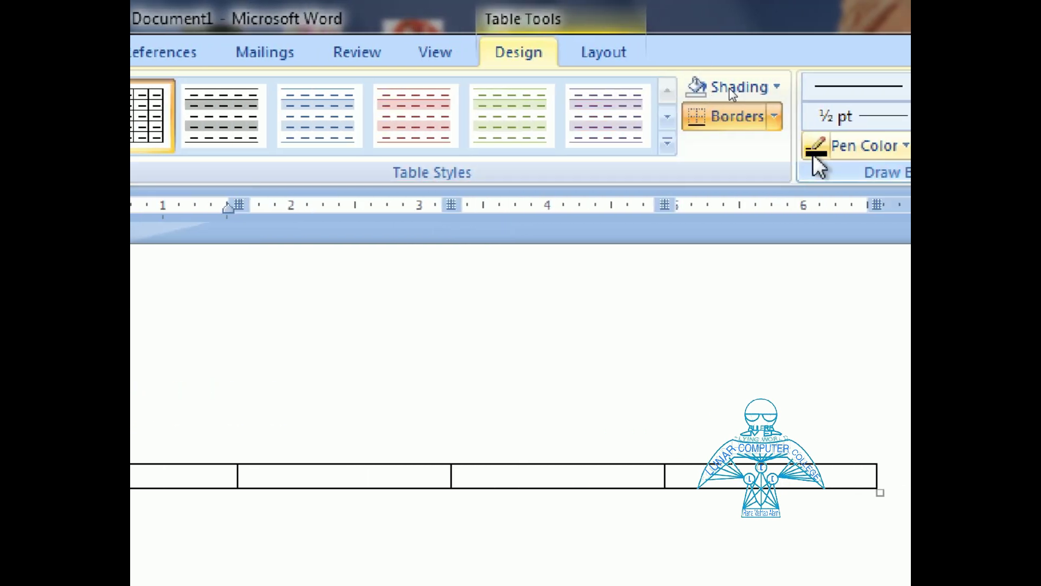
Step: Shade the table's first cell light red and its second cell light green
left_click(778, 87)
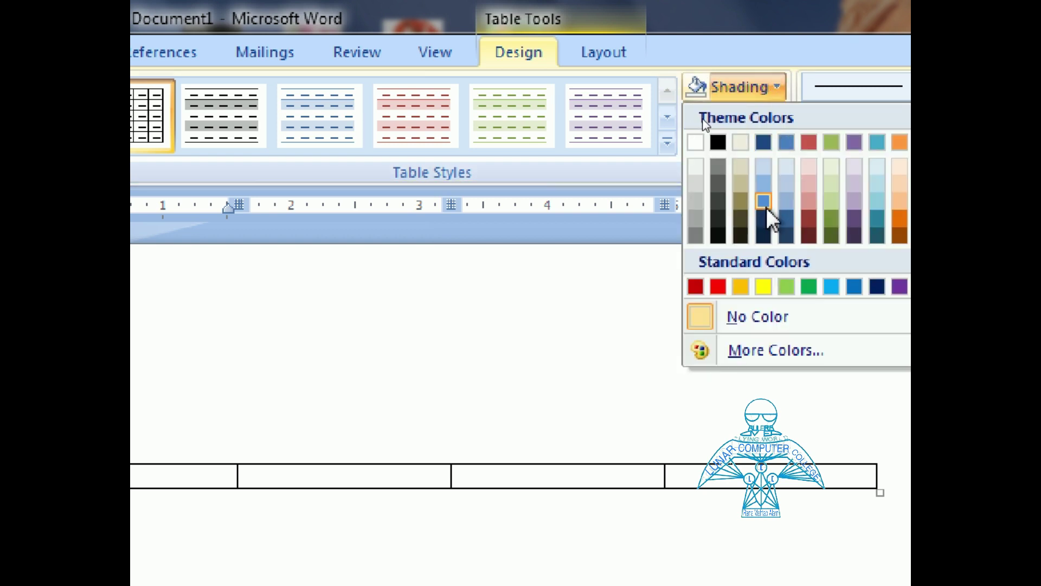
left_click(809, 202)
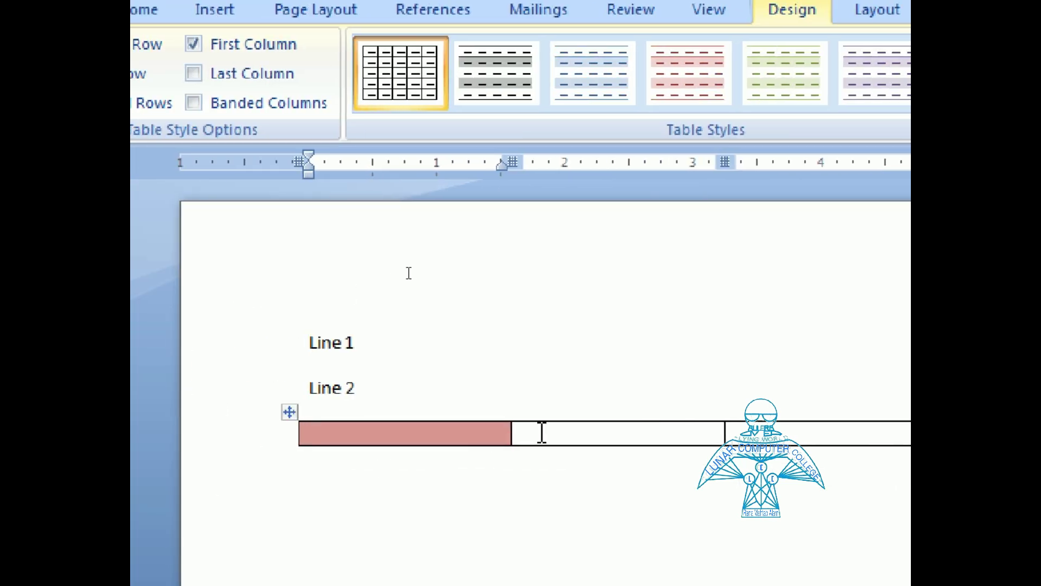
left_click(631, 433)
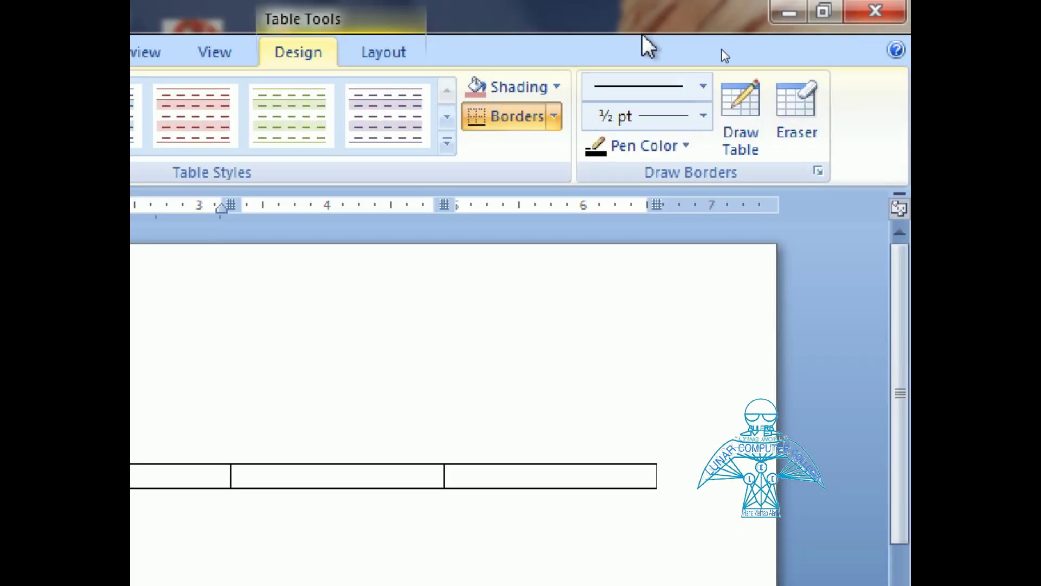
left_click(559, 89)
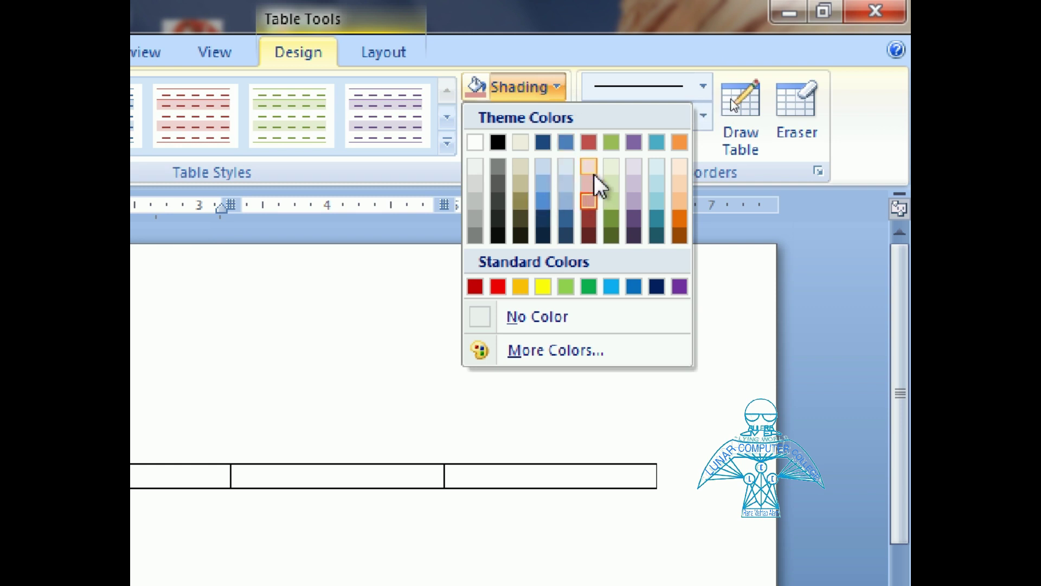
left_click(568, 286)
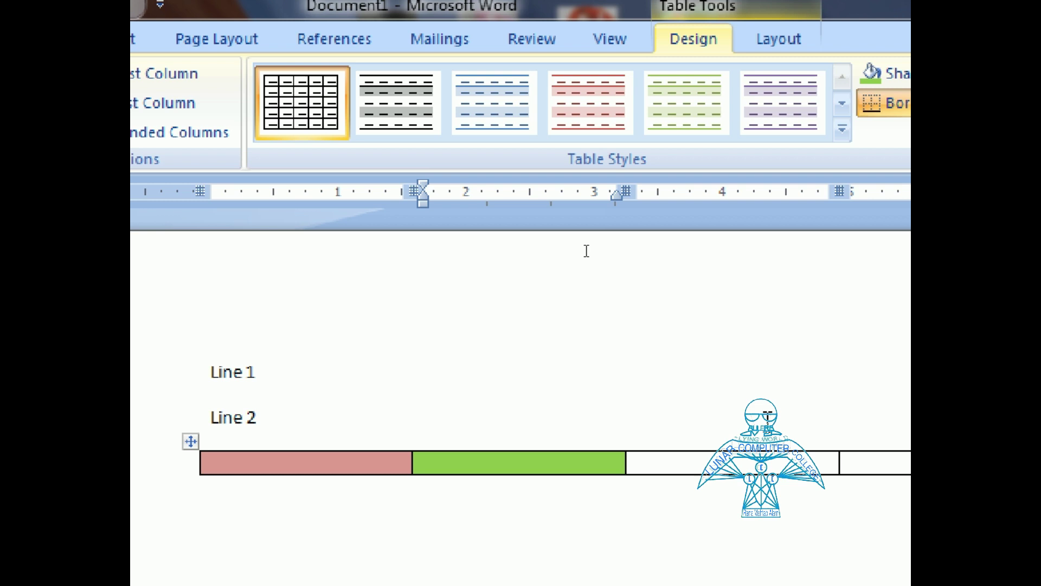
left_click(297, 523)
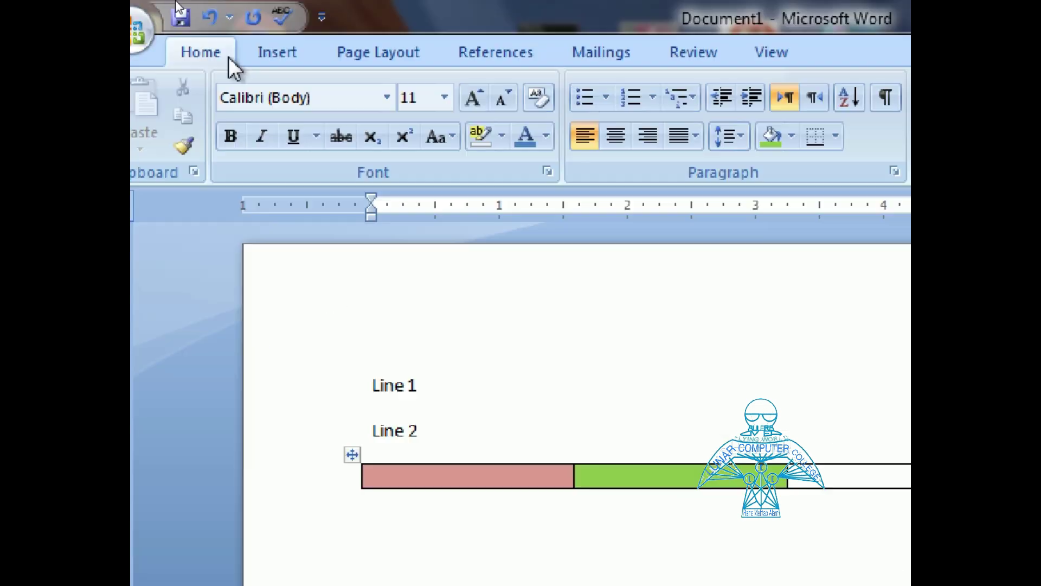
Step: Bring up the Insert Table dialog from the Insert tab's Table menu
left_click(313, 56)
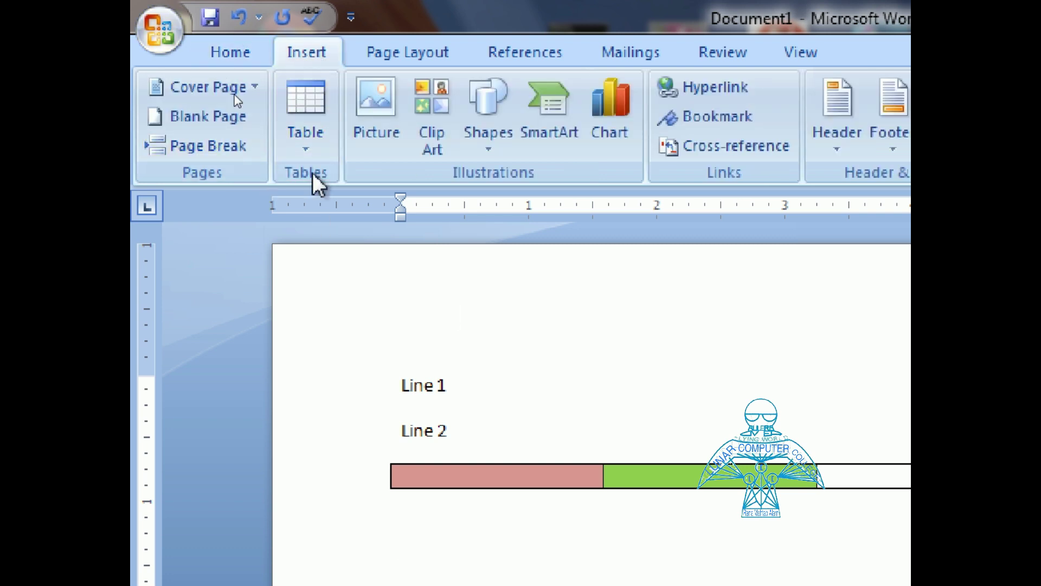
left_click(311, 143)
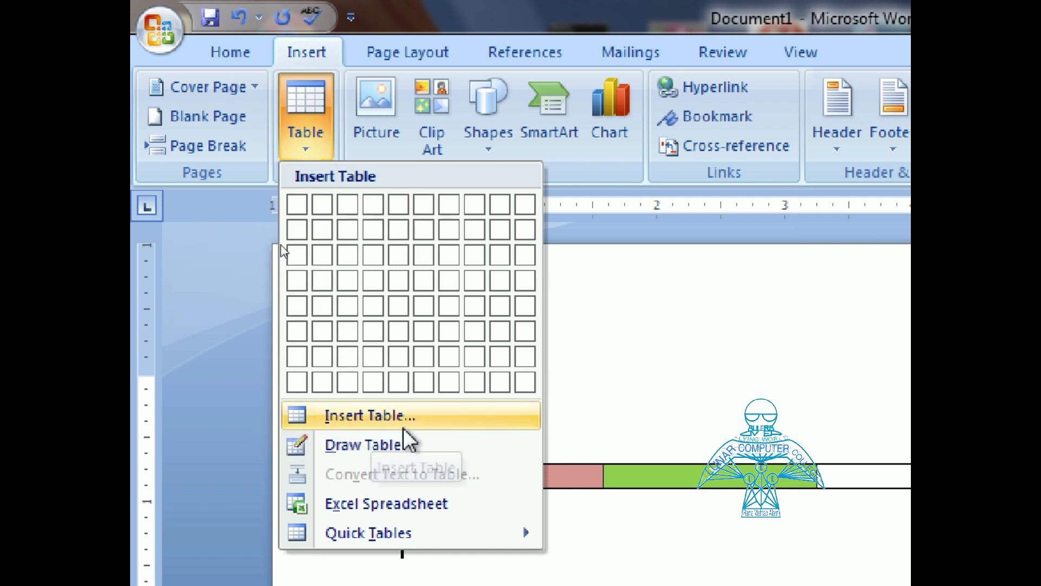
left_click(372, 426)
left_click_drag(748, 313, 453, 172)
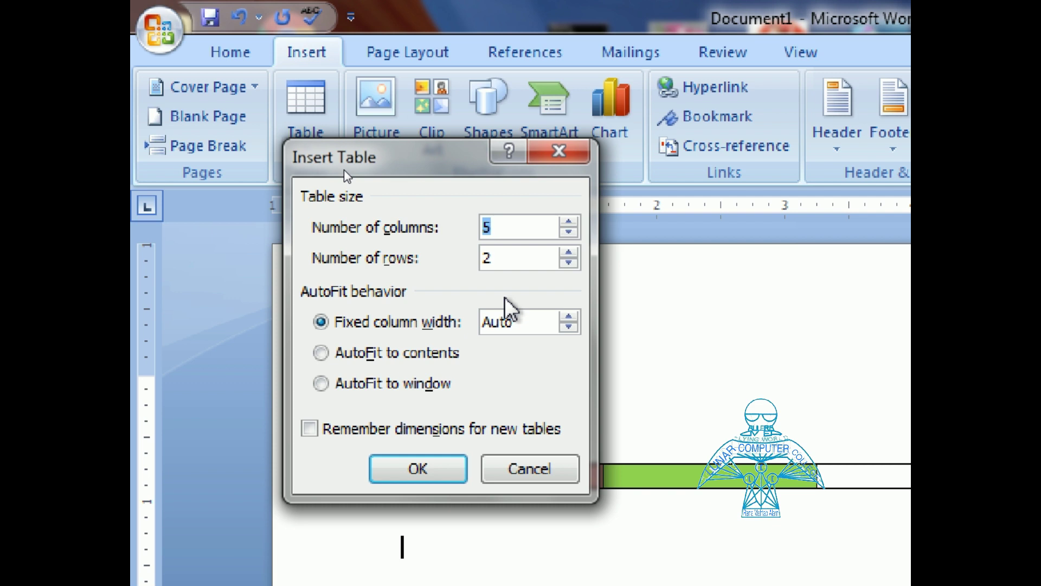
Step: Set 7 columns and 1 row and create the table
left_click(497, 227)
left_click_drag(497, 226, 450, 226)
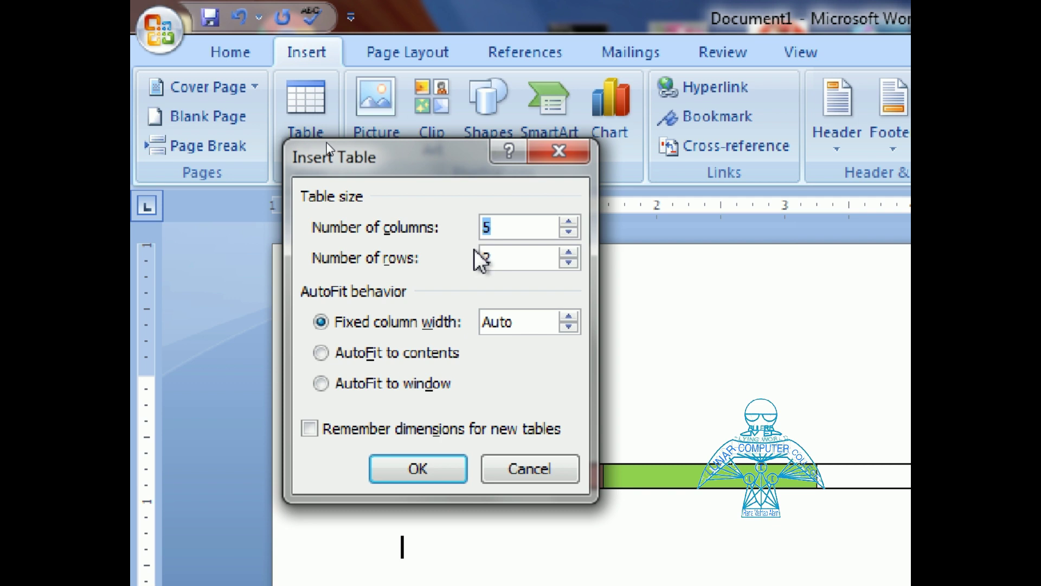
left_click(505, 258)
left_click_drag(505, 258, 432, 258)
double_click(505, 227)
left_click_drag(526, 257, 447, 258)
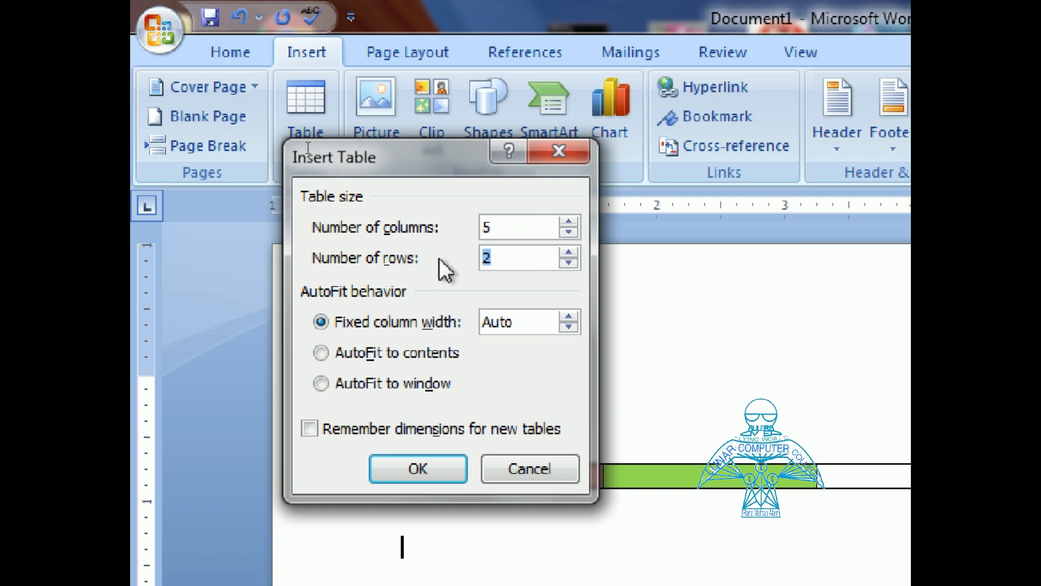
type("1")
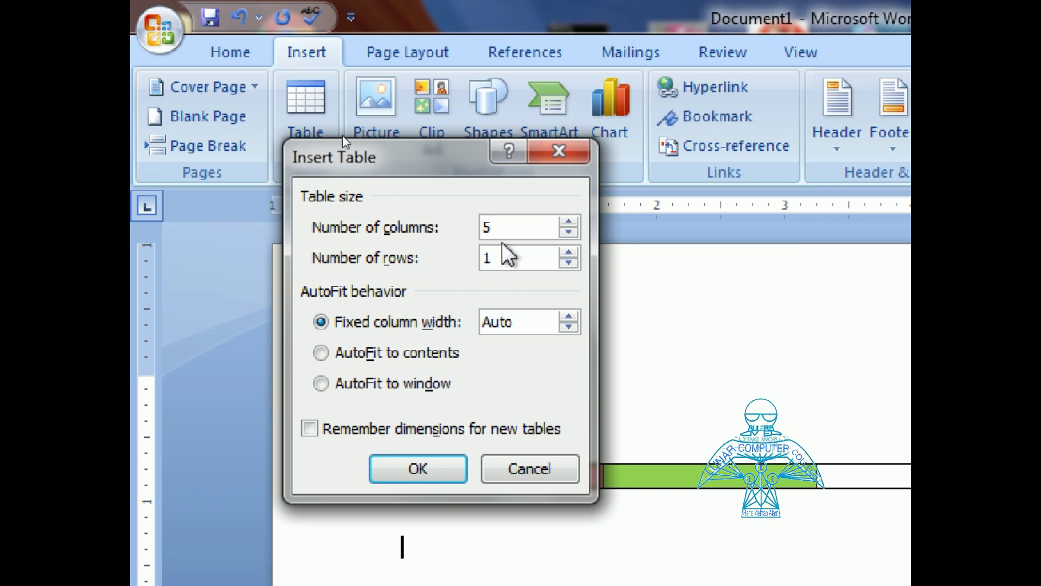
left_click_drag(496, 234, 395, 229)
type("7")
left_click(421, 469)
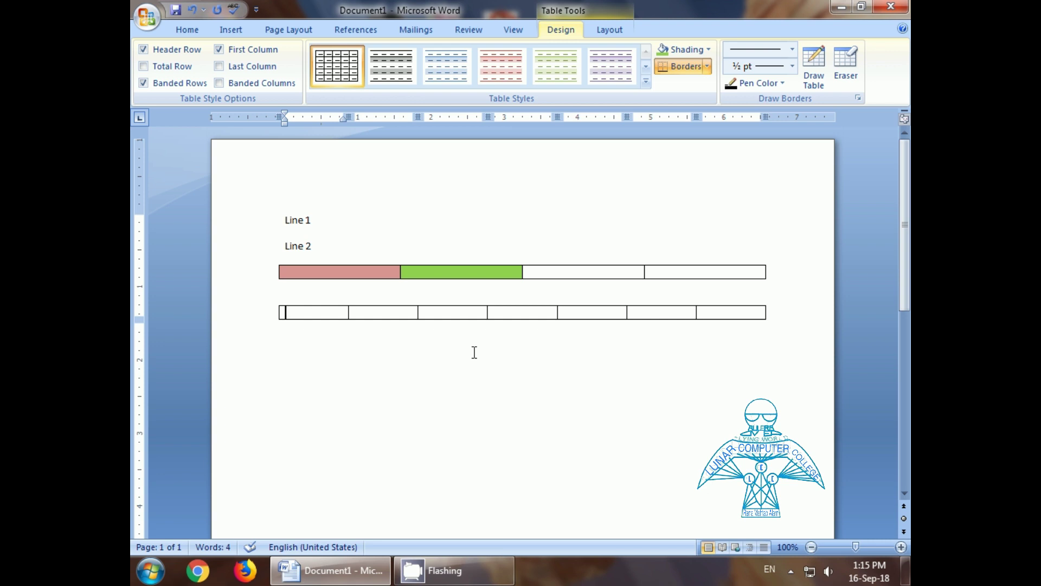
Step: Fill the first three cells with Q, W and E, fixing a mistyped letter
type("Qw")
key("Tab")
key("Tab")
type("e")
key("BackSpace")
left_click(456, 312)
type("E")
key("Tab")
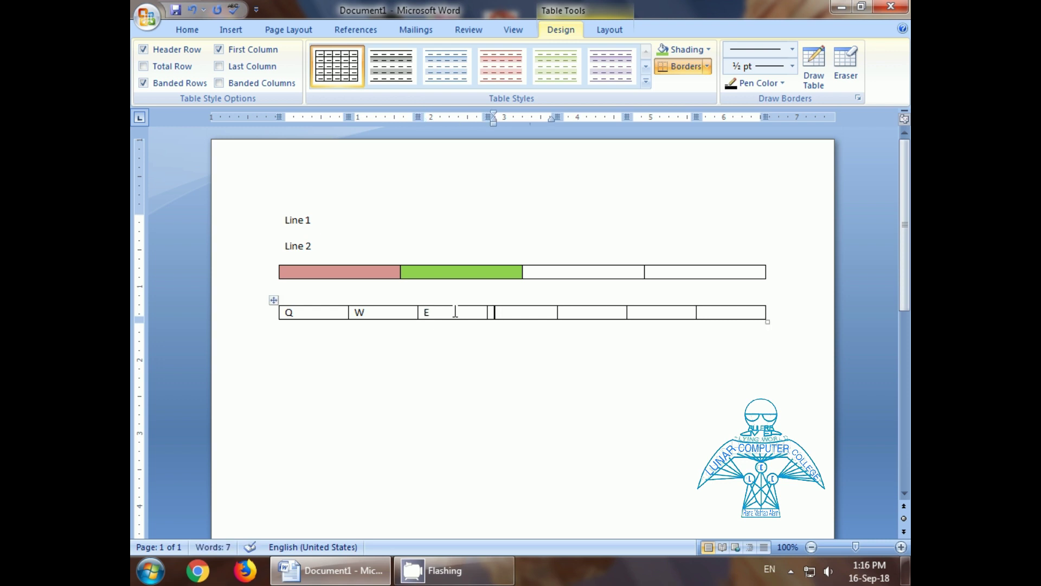
Step: Fill the remaining cells with R, T, Y and U, then add an empty second row
type("R")
key("Tab")
type("T")
key("Tab")
type("Y")
key("Tab")
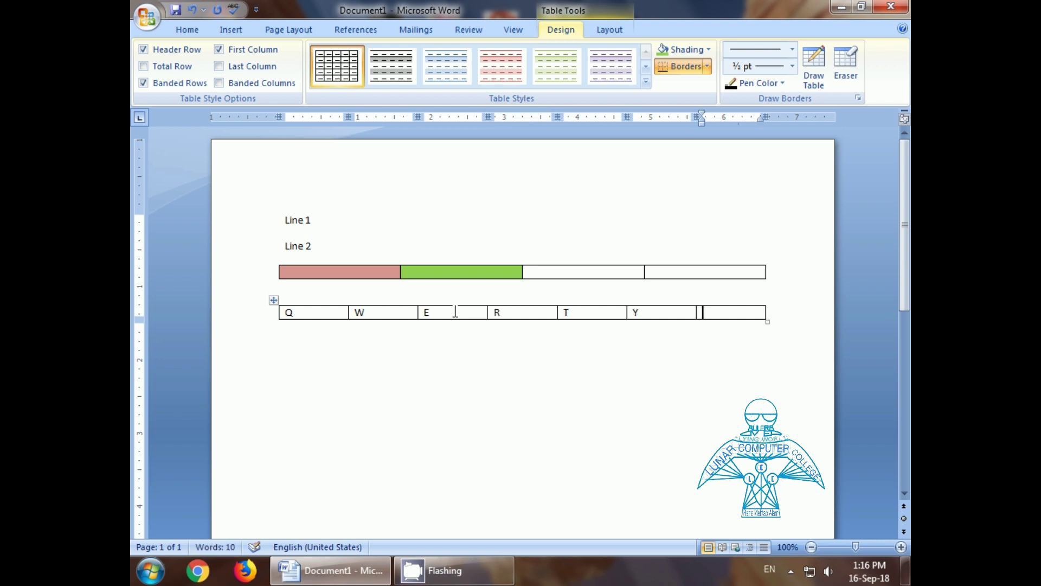
type("U")
key("Tab")
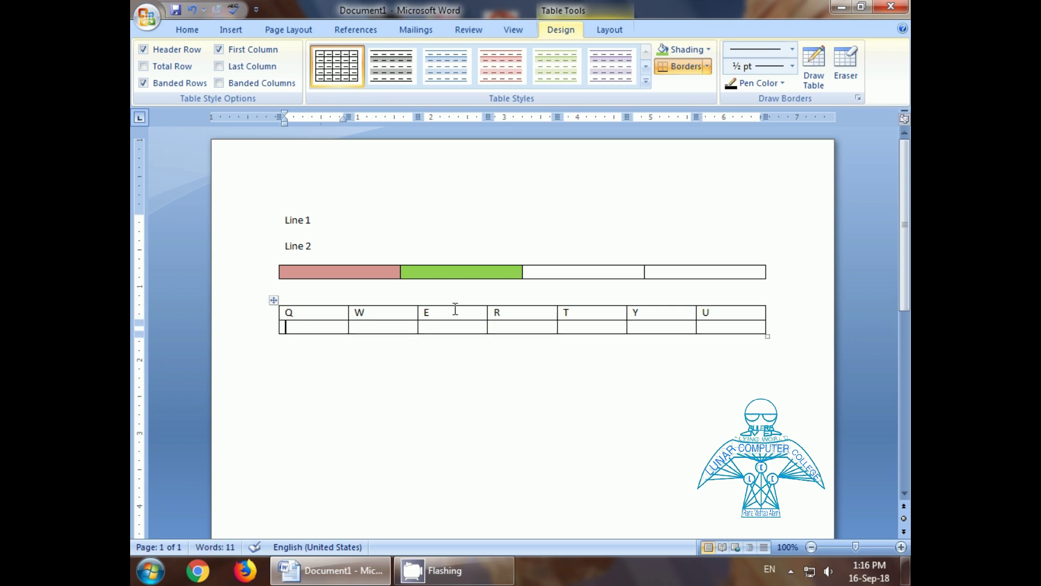
key("ctrl+z")
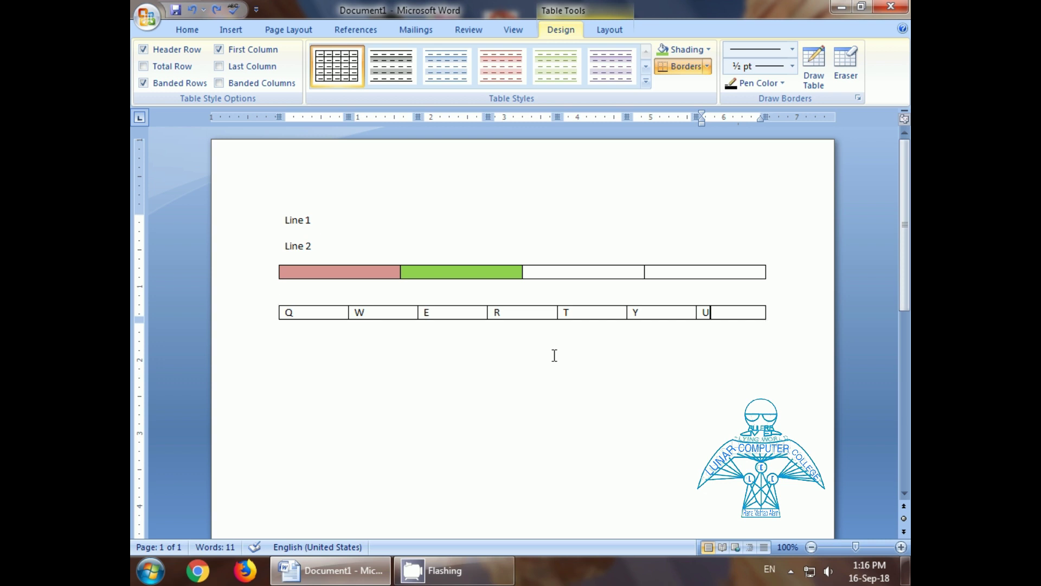
key("Tab")
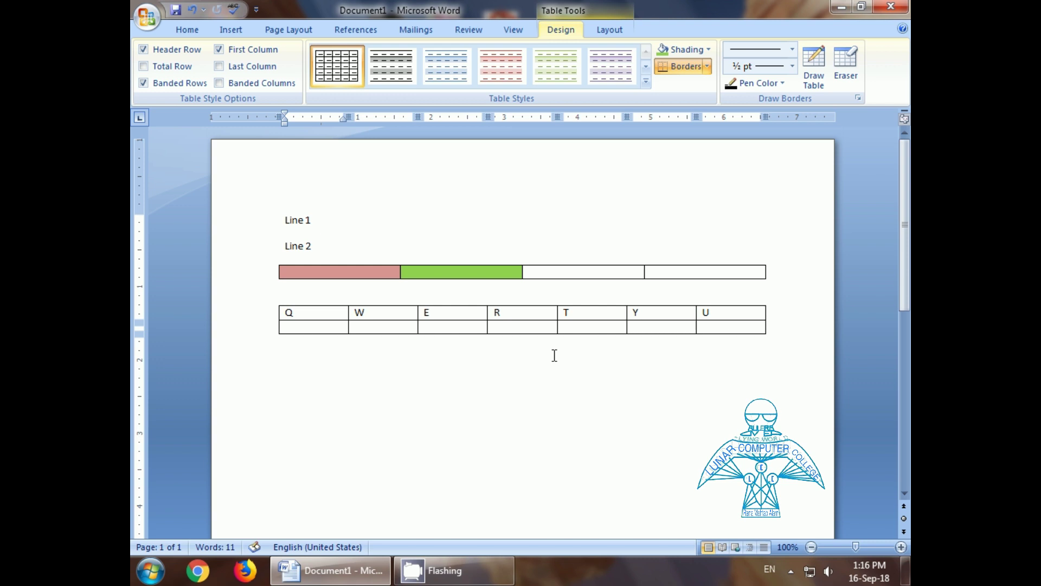
Step: Insert a new empty row below the QWERTY table's Q–U row
left_click(231, 29)
right_click(315, 328)
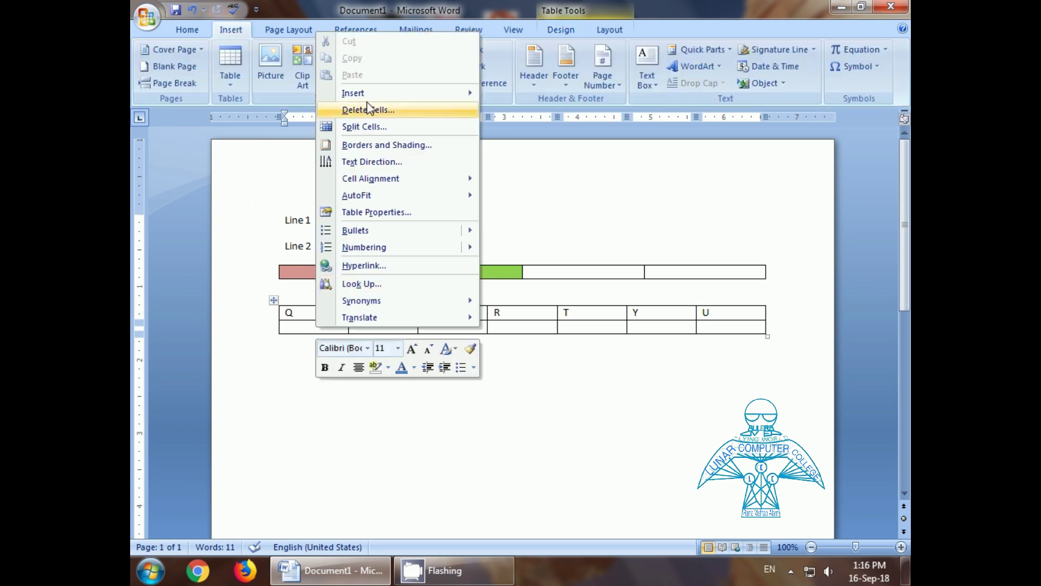
mouse_move(372, 99)
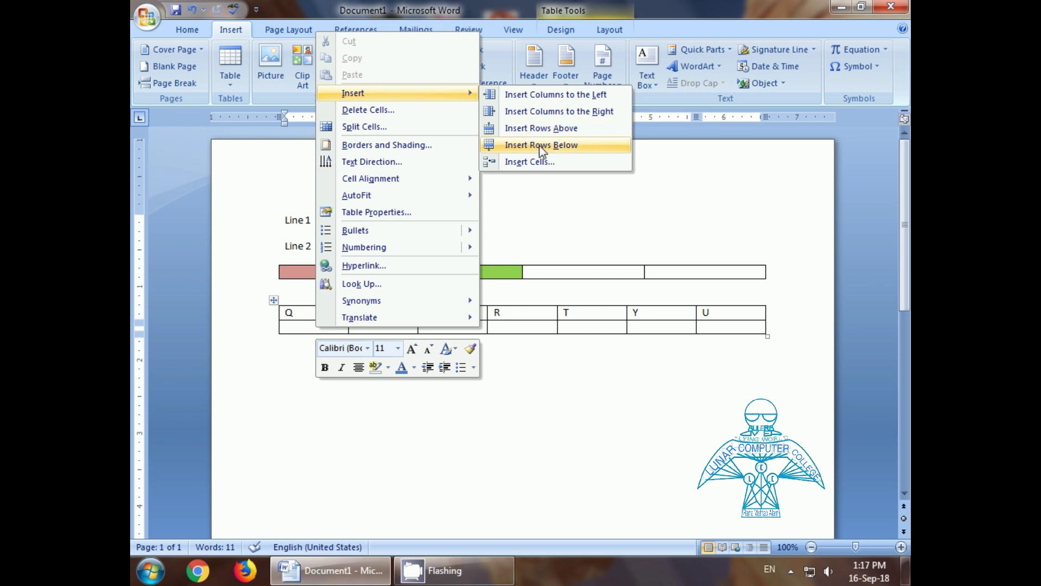
left_click(539, 144)
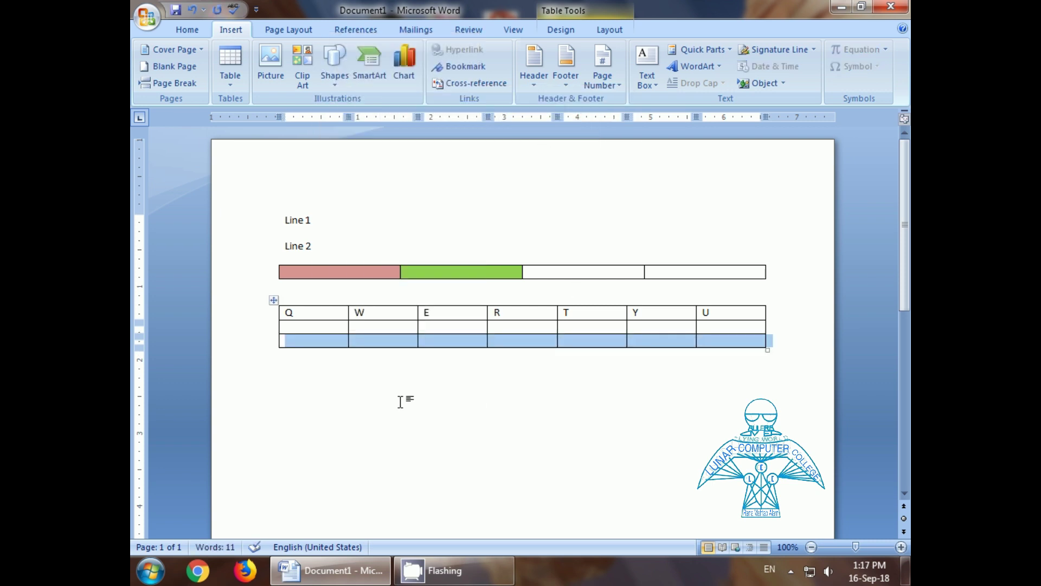
left_click(391, 387)
Step: Add more empty rows by tabbing past the table's last cell
left_click(310, 342)
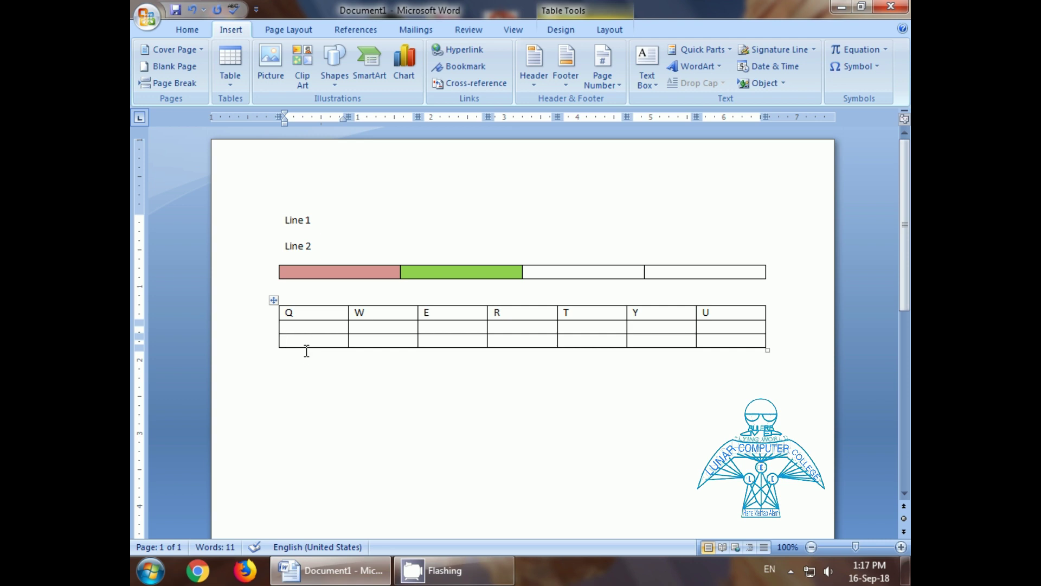
left_click(307, 351)
right_click(306, 349)
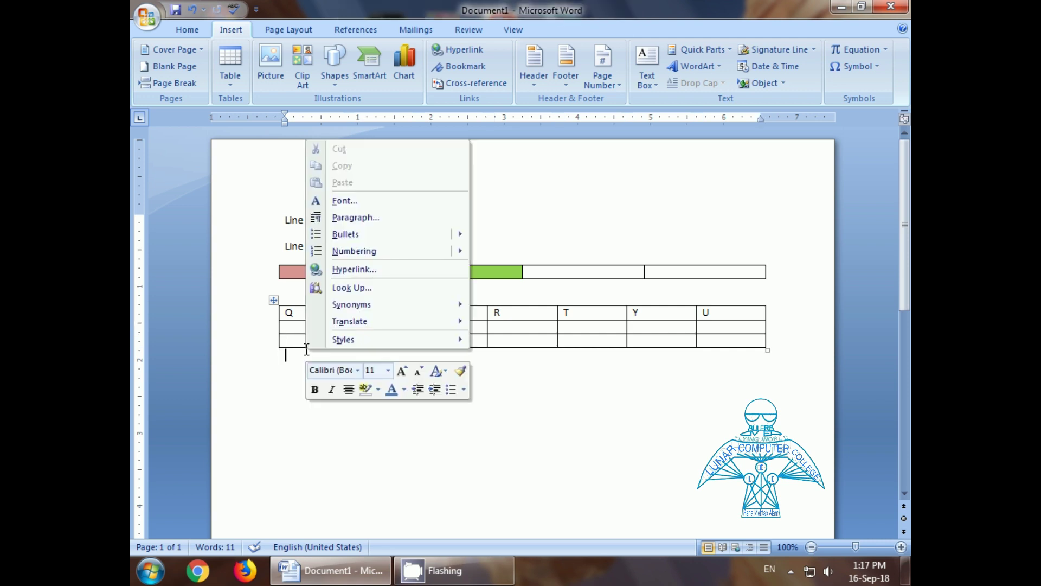
key("Escape")
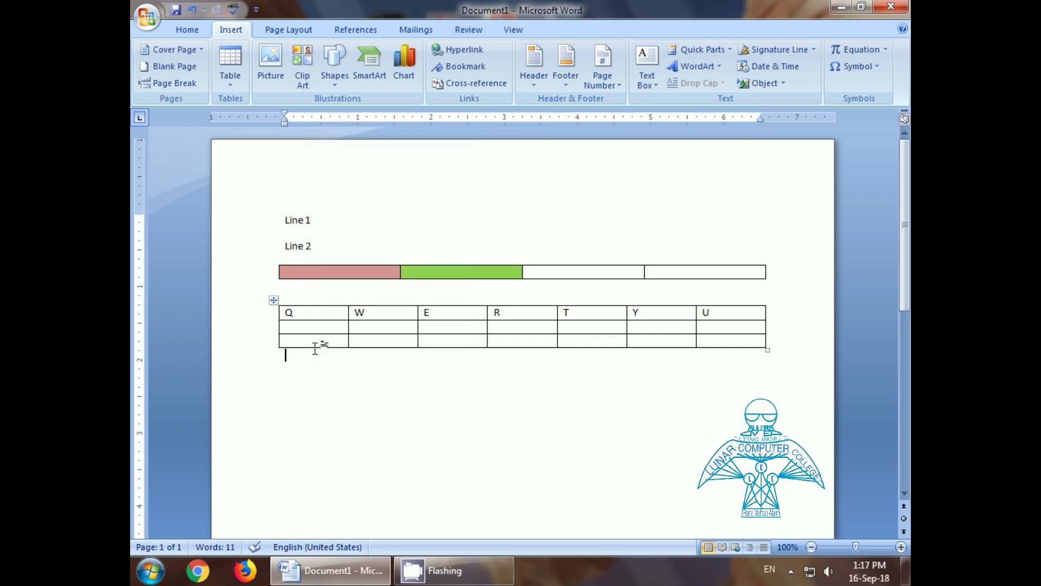
left_click(316, 338)
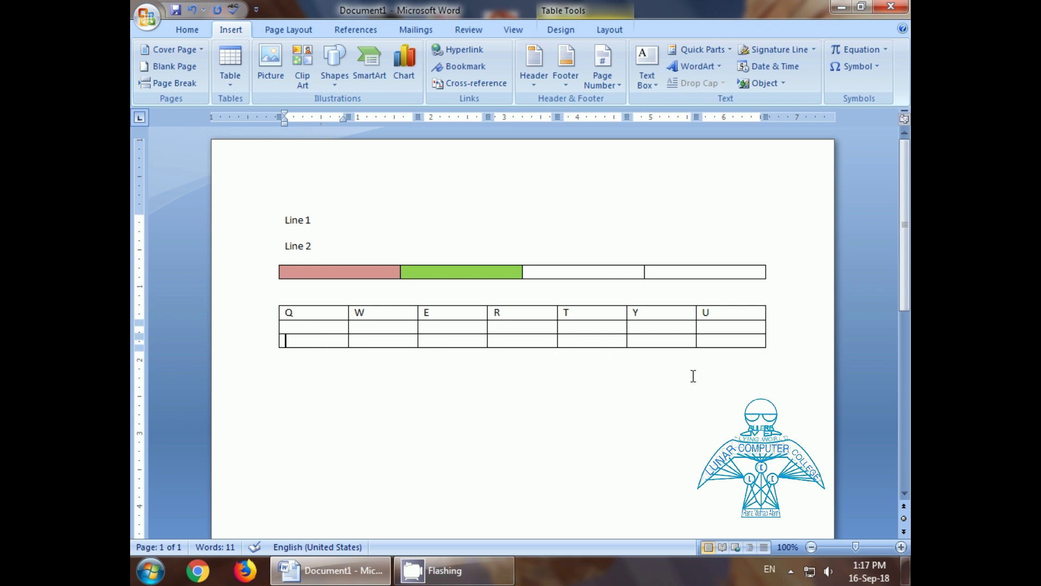
key("Tab")
key("Tab")
key("Tab")
key("Tab")
key("Tab")
key("Tab")
key("Tab")
key("Tab")
key("Tab")
key("Tab")
key("Tab")
key("Tab")
key("Tab")
key("Tab")
key("Tab")
key("Tab")
key("Tab")
key("Tab")
key("Tab")
key("Tab")
key("Tab")
key("Tab")
key("Tab")
key("Tab")
key("Tab")
key("Tab")
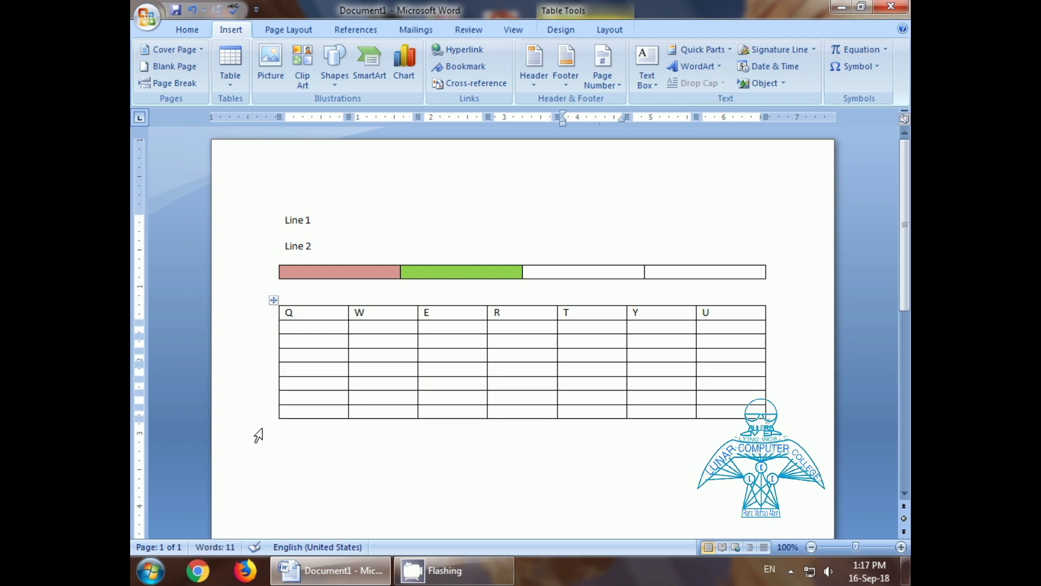
Step: Delete the extra rows as entire rows, keeping one blank row under Q–U
left_click(306, 353)
left_click_drag(306, 353, 302, 412)
left_click_drag(306, 400, 299, 406)
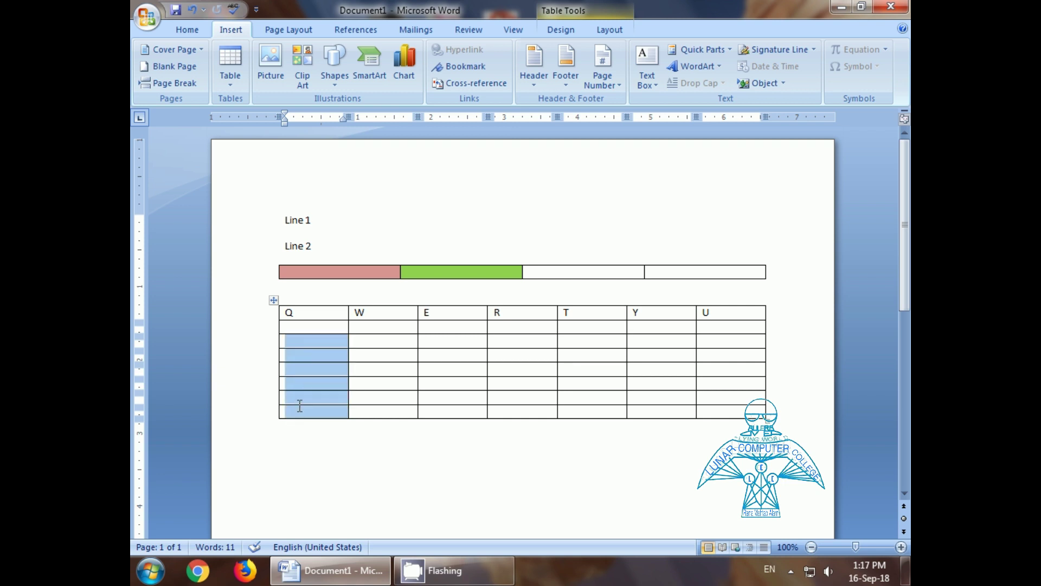
right_click(313, 346)
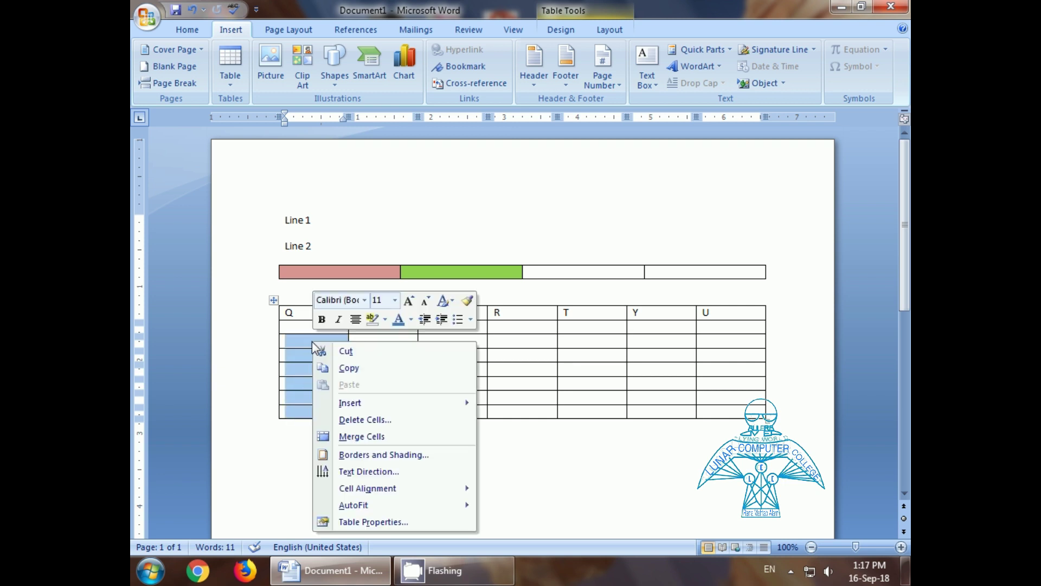
left_click(359, 420)
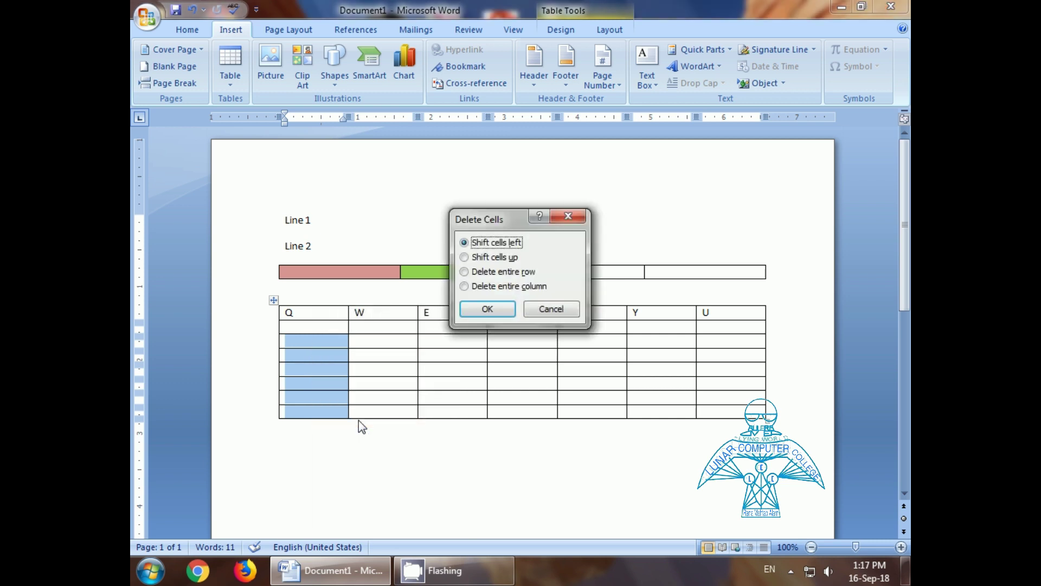
left_click(475, 274)
left_click(487, 309)
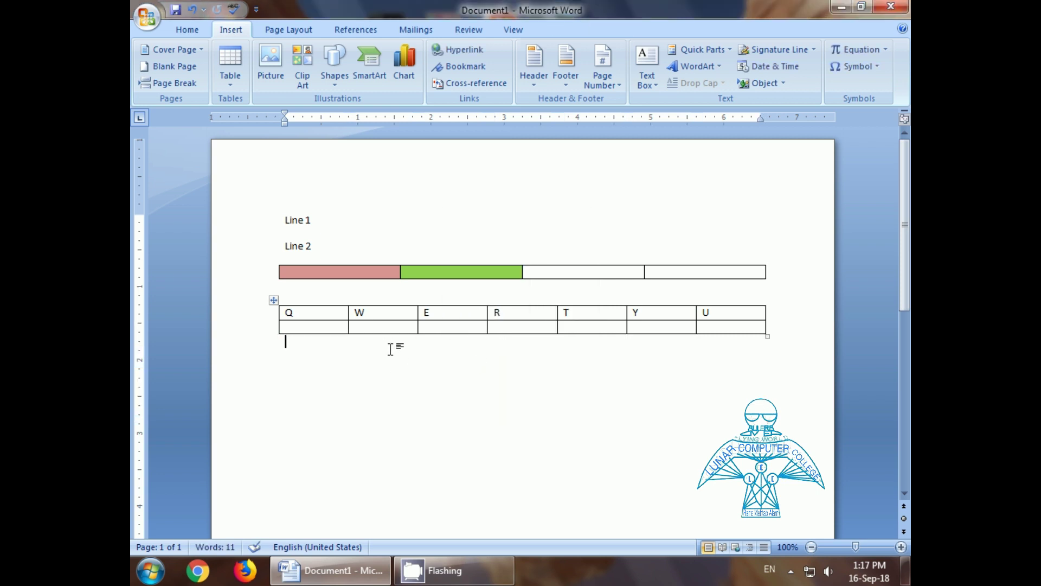
Step: Apply the third, light blue Table Style to the whole QWERTY table
left_click(231, 87)
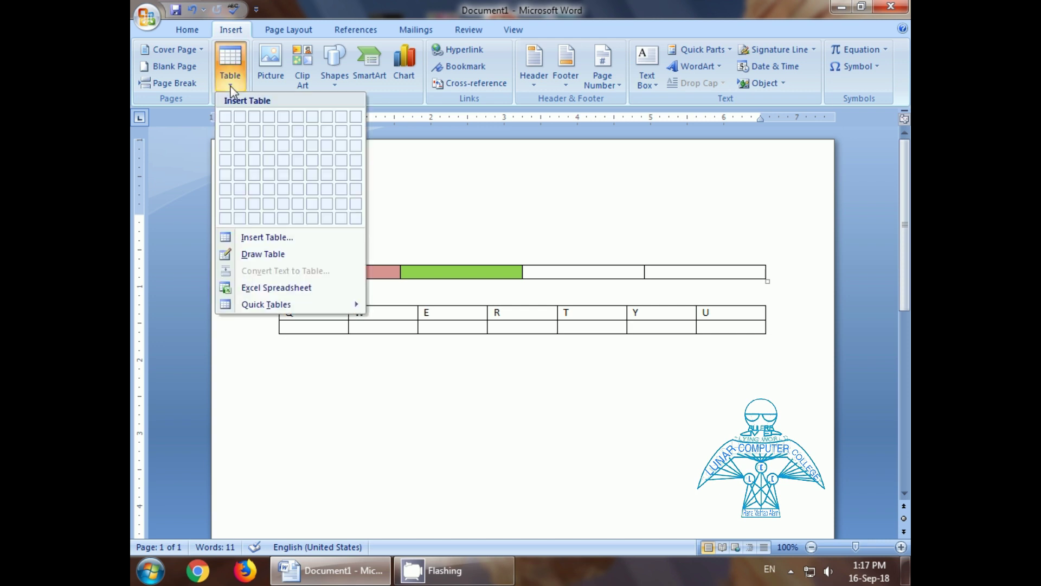
left_click(460, 326)
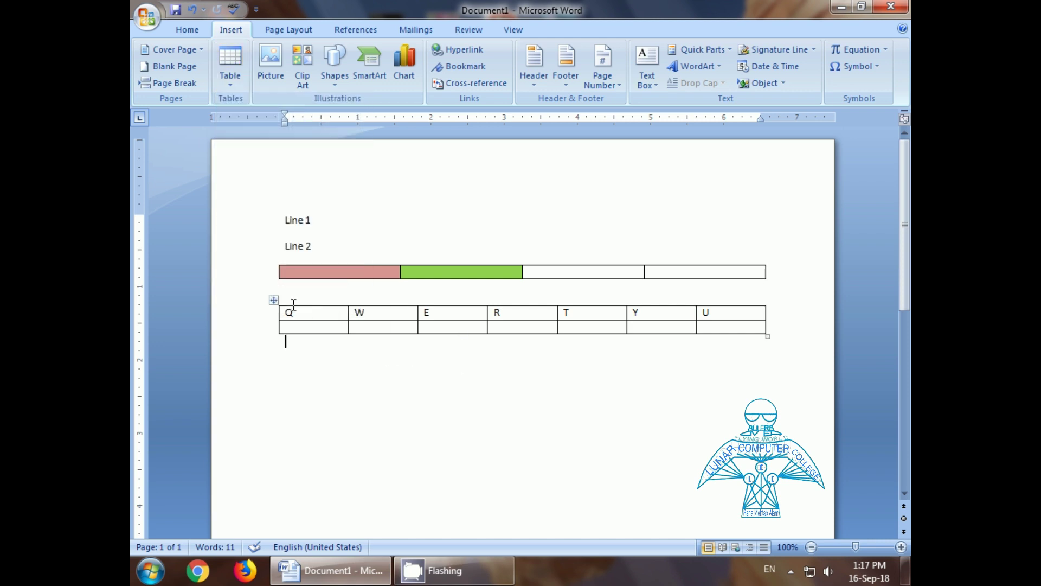
left_click(273, 302)
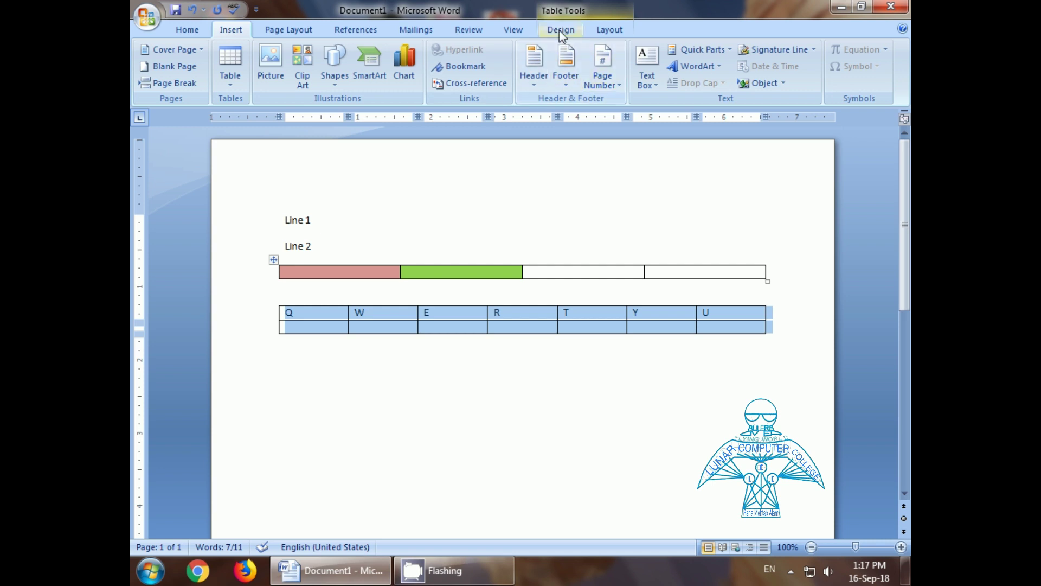
left_click(559, 31)
left_click(394, 70)
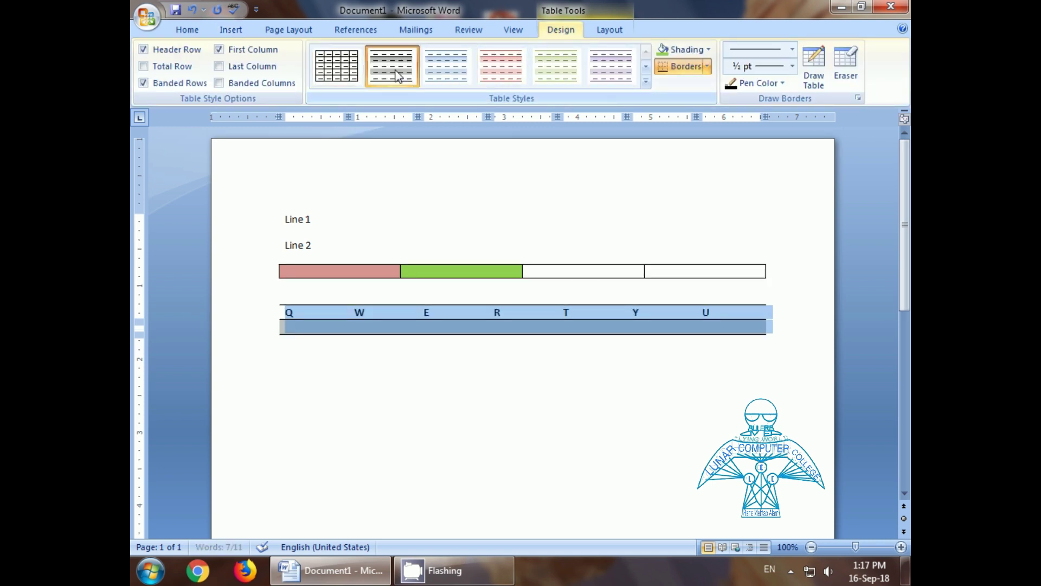
left_click(454, 81)
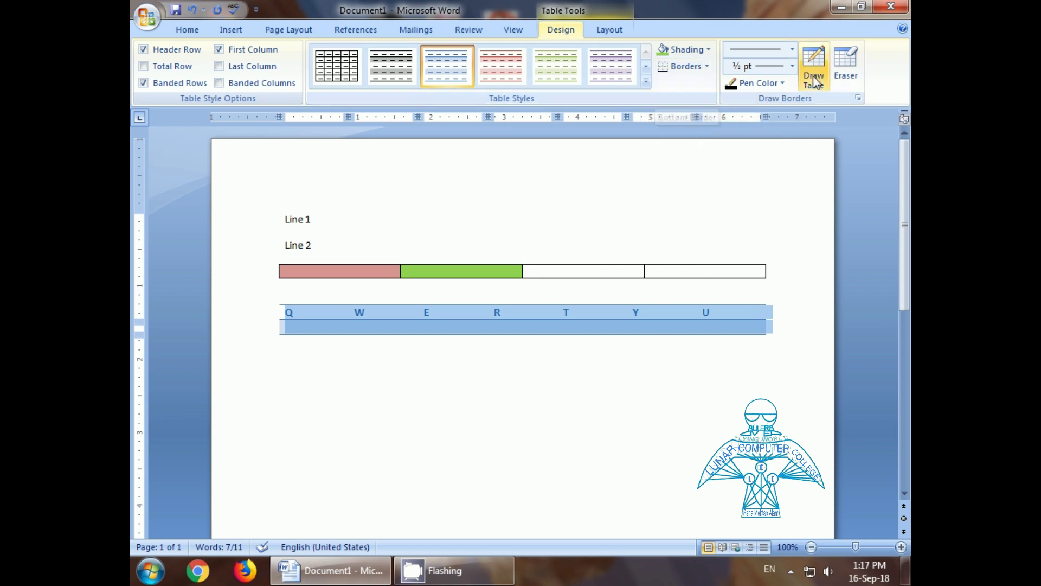
left_click(335, 384)
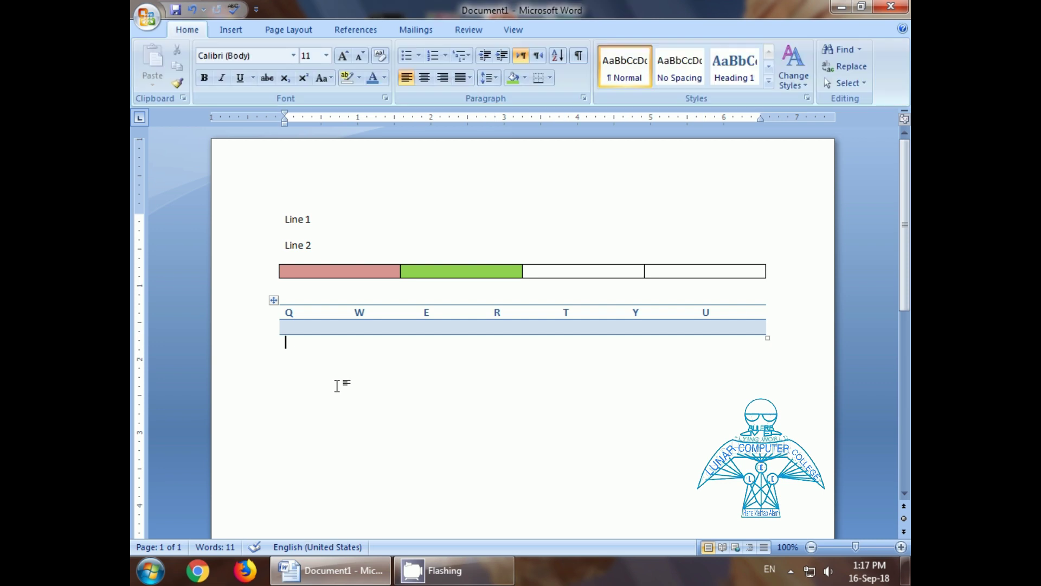
key("ctrl+z")
Step: Draw a freehand table below the QWERTY table with a full-width top row and irregular cells
left_click(232, 34)
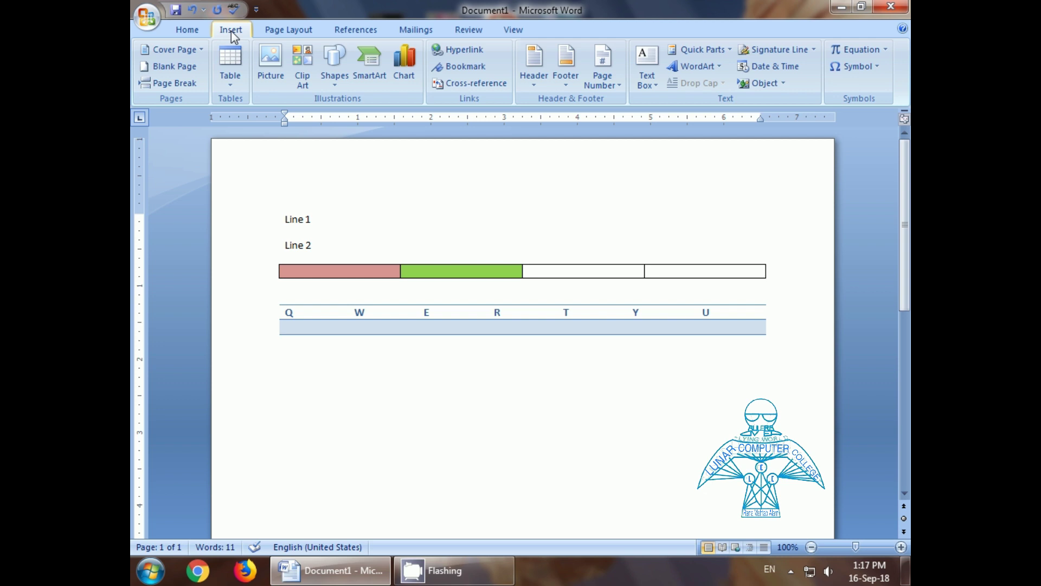
left_click(232, 87)
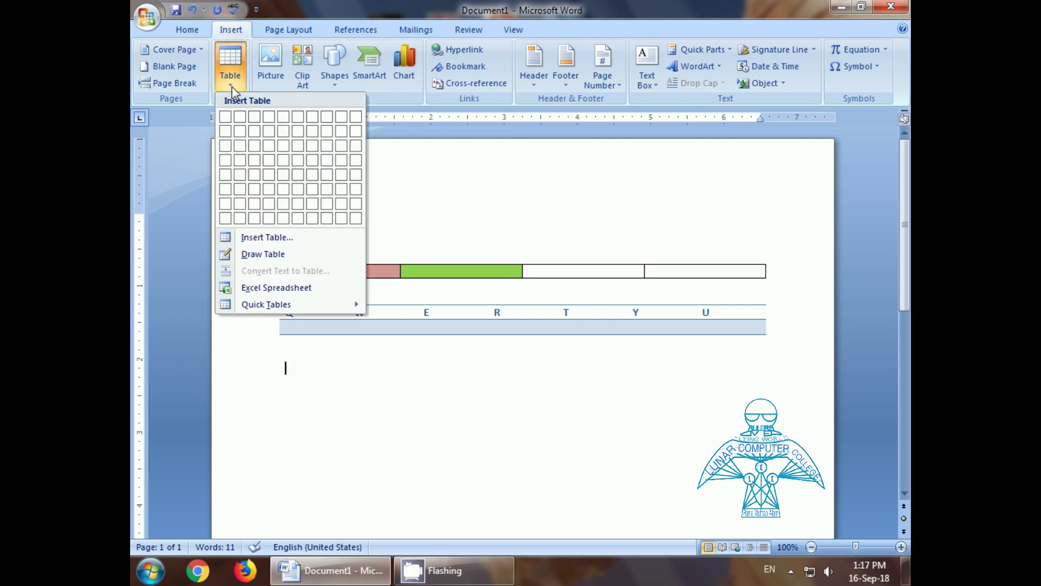
left_click(260, 255)
mouse_move(295, 374)
left_mouse_down()
mouse_move(335, 472)
mouse_move(657, 478)
left_mouse_up()
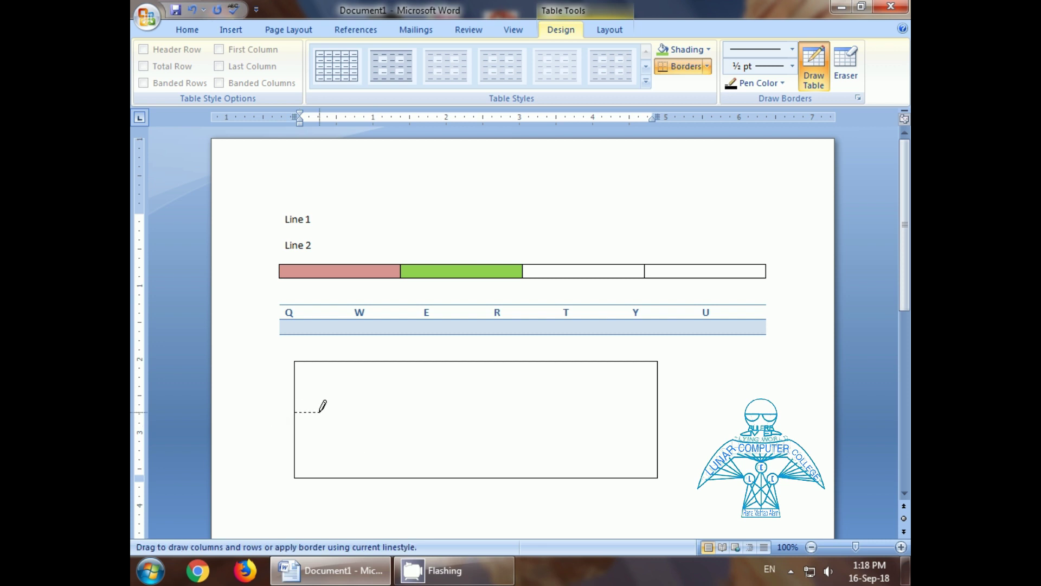
mouse_move(296, 388)
left_mouse_down()
mouse_move(558, 396)
mouse_move(571, 476)
left_mouse_up()
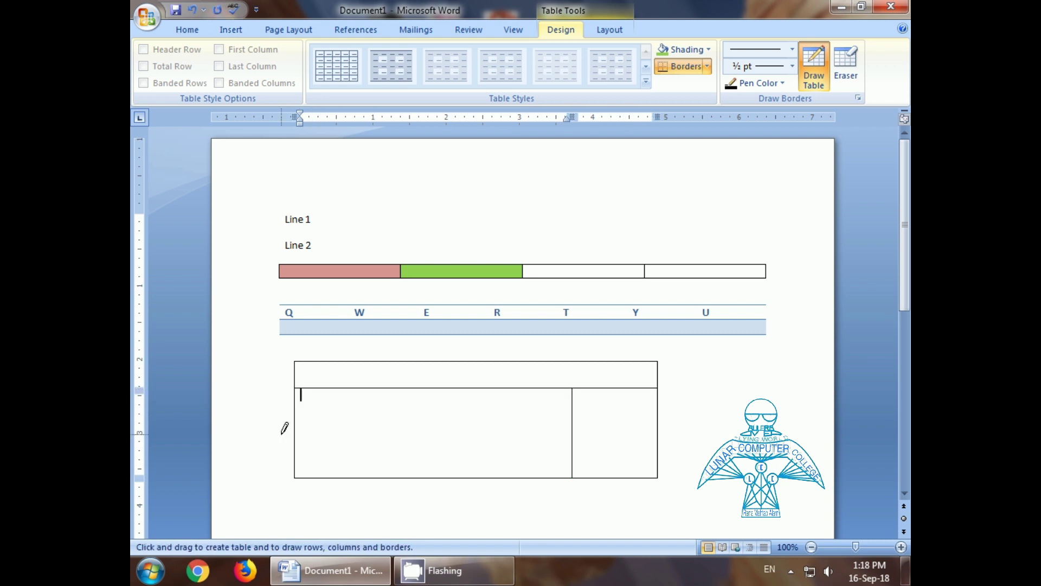
left_click_drag(299, 432, 545, 434)
left_click_drag(460, 382, 460, 468)
left_click_drag(374, 386, 372, 475)
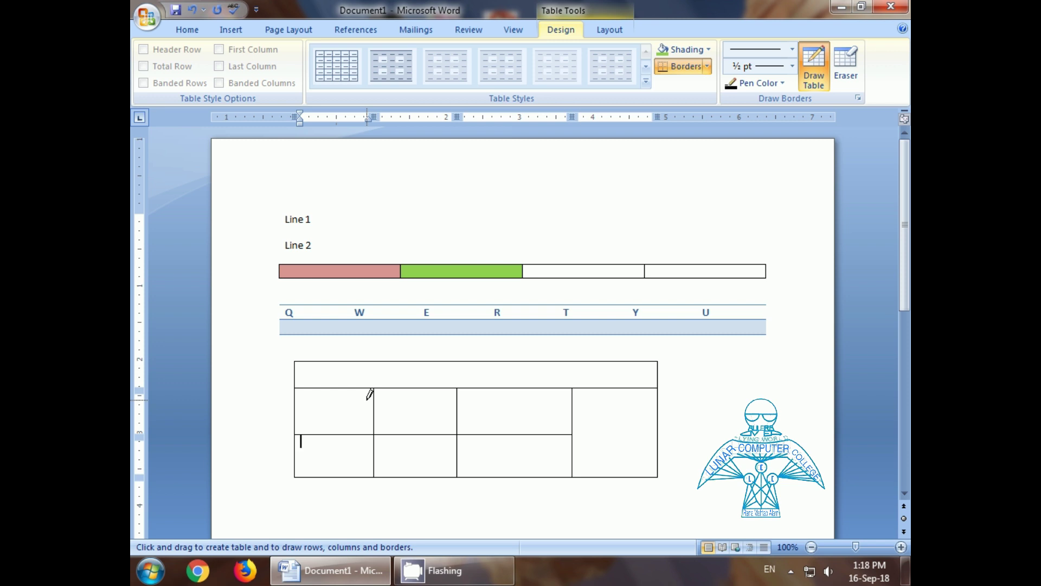
left_click(612, 30)
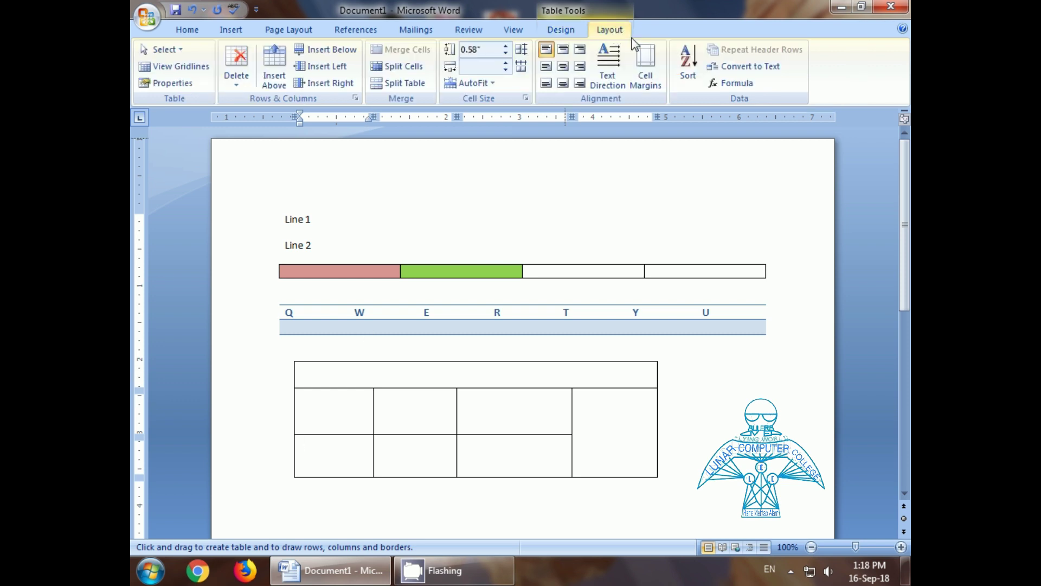
Step: Add a new row beneath the drawn table's last row
left_click(233, 33)
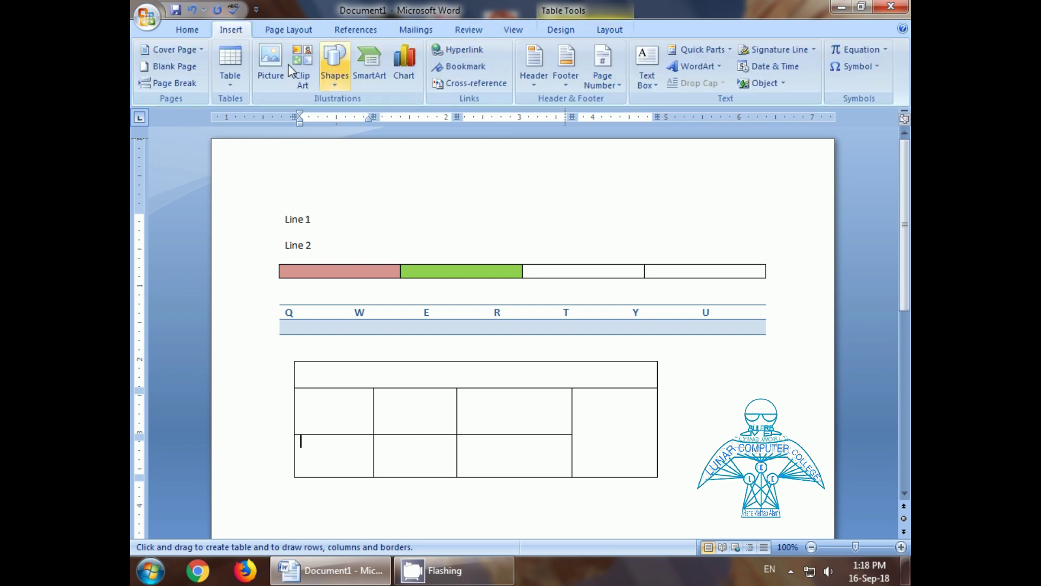
left_click(560, 31)
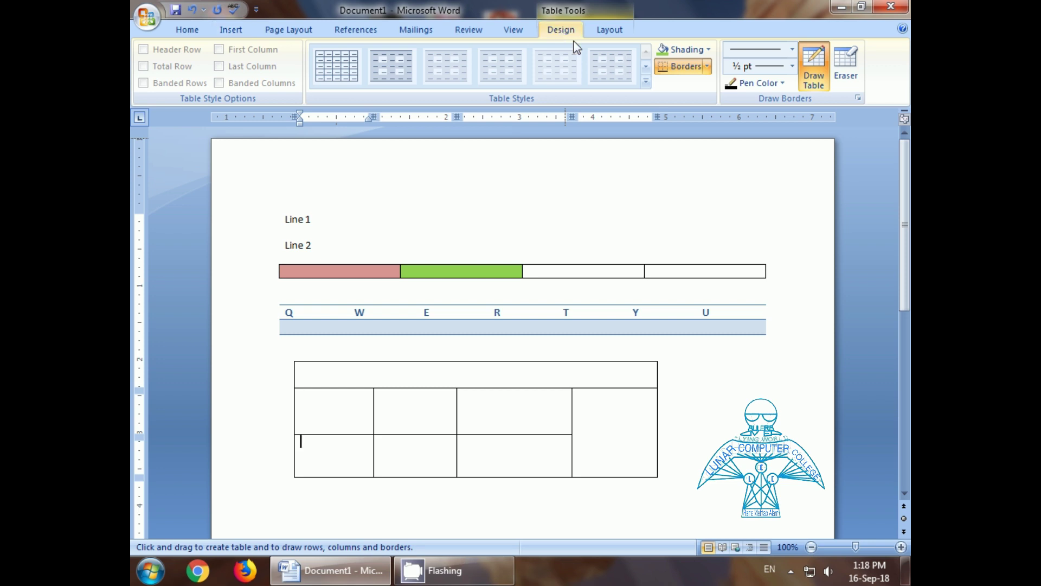
left_click(608, 30)
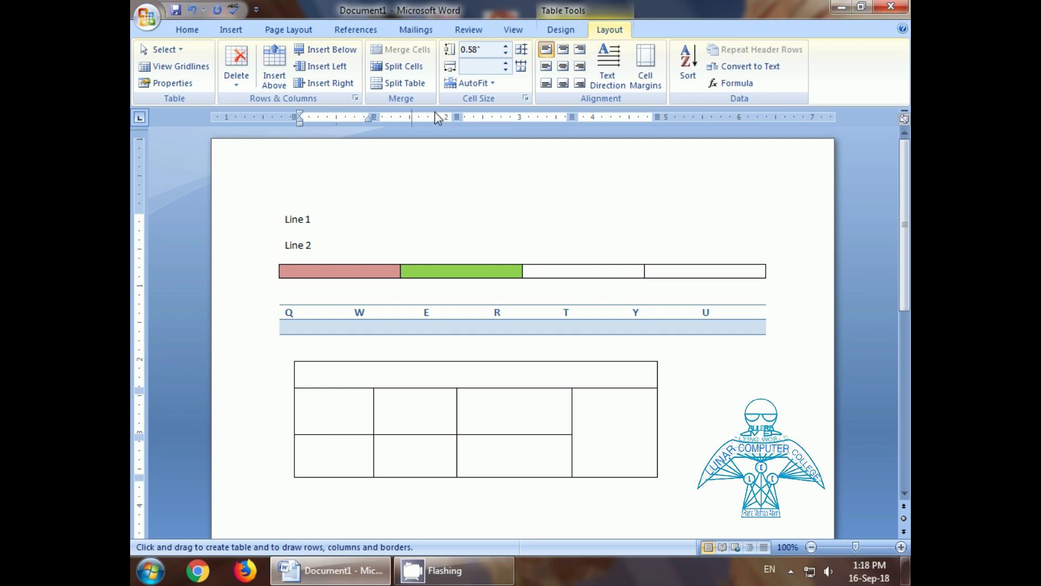
left_click(332, 50)
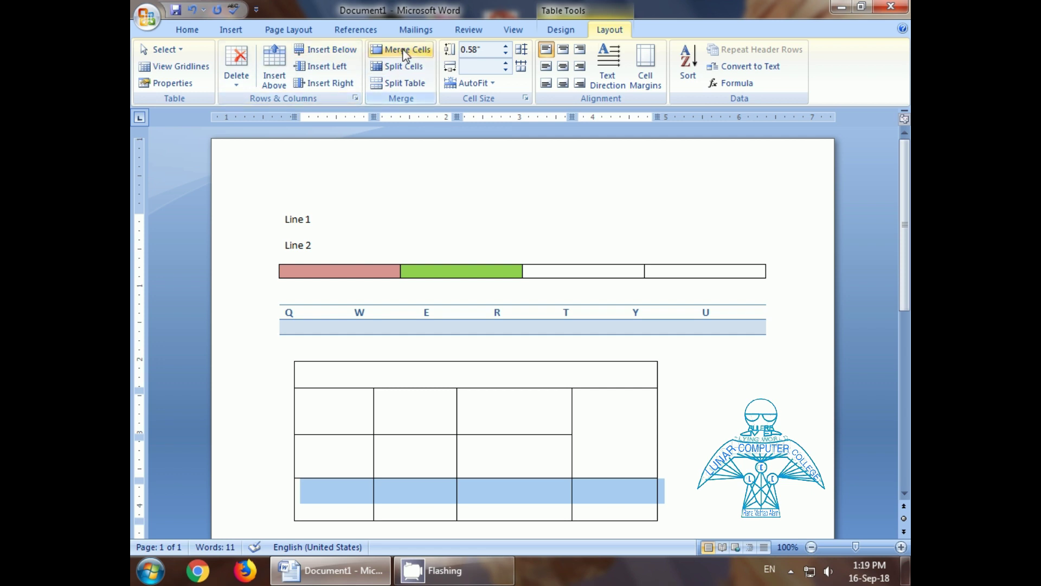
left_click(419, 395)
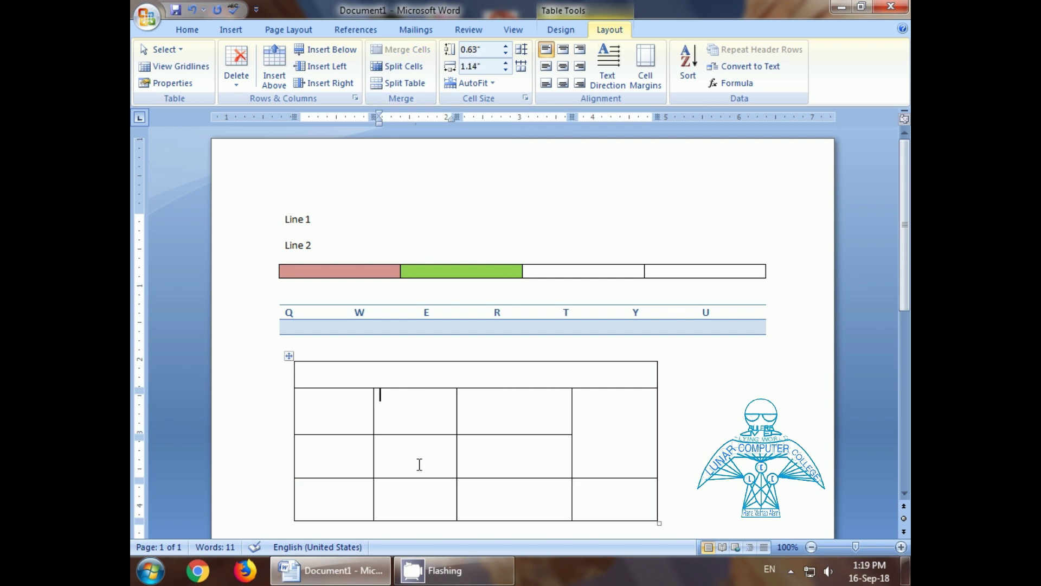
Step: Merge the second and third cells of row 3 into one cell
left_click_drag(408, 456, 506, 455)
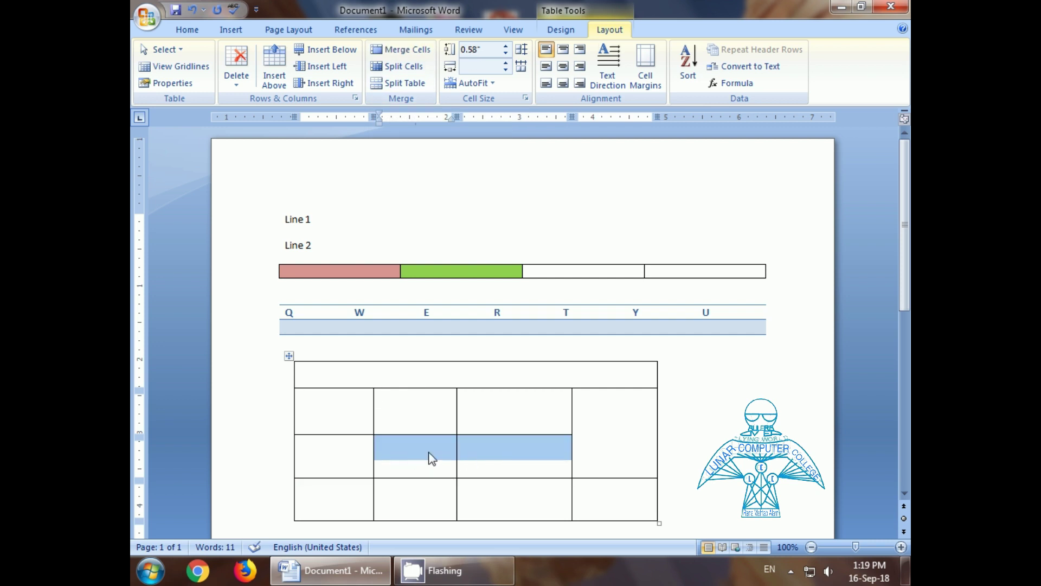
left_click(399, 51)
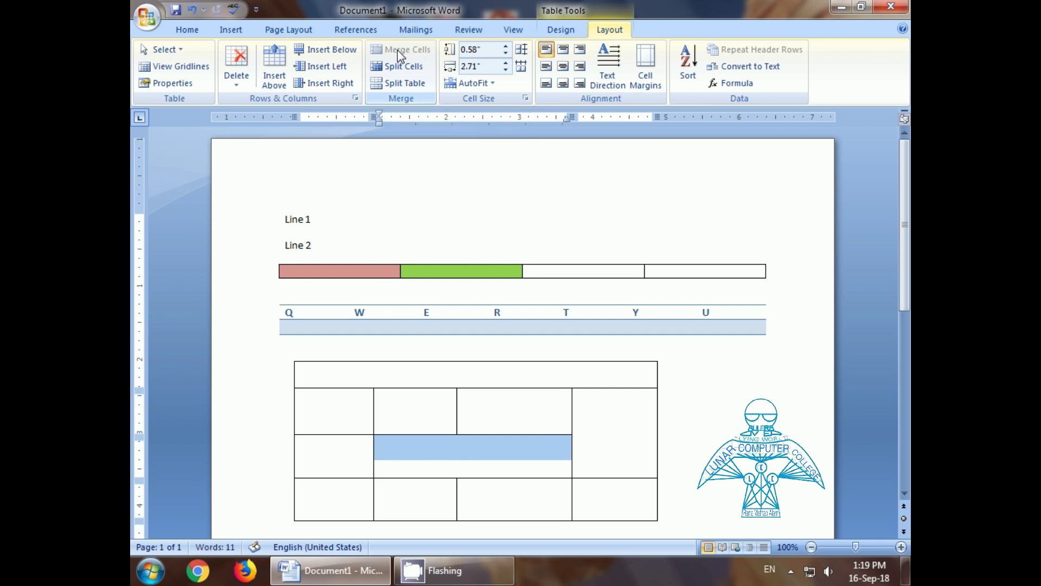
left_click(424, 460)
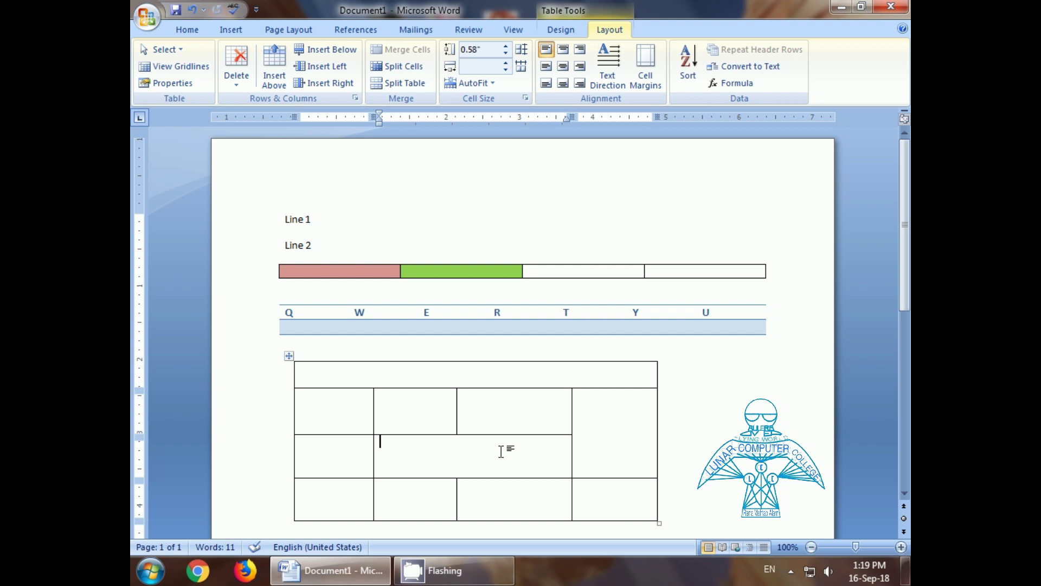
Step: Select the first-column cells of rows 2 to 4
left_click_drag(332, 443, 333, 499)
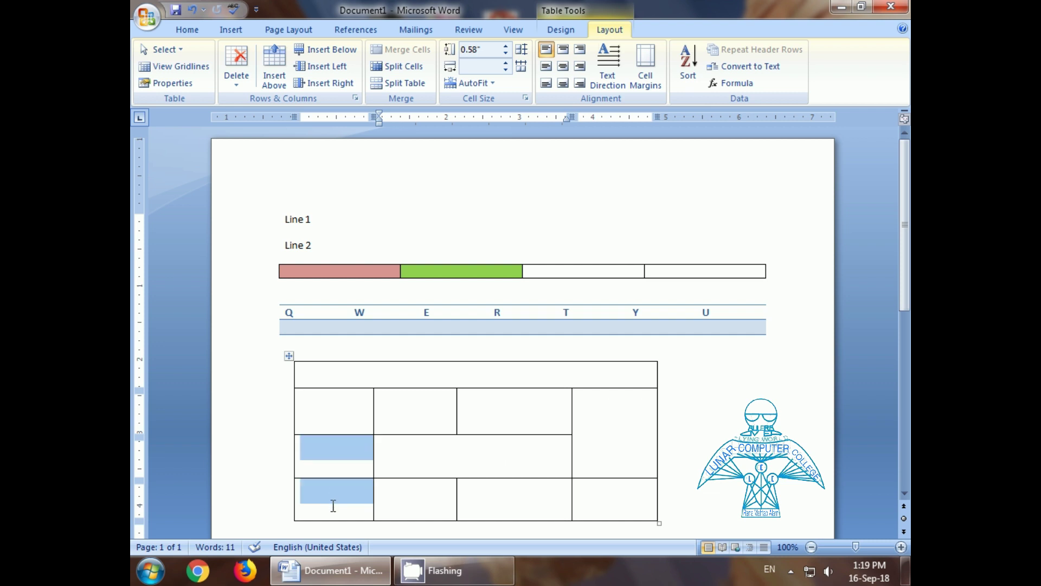
left_click(335, 416)
left_click_drag(334, 408, 337, 501)
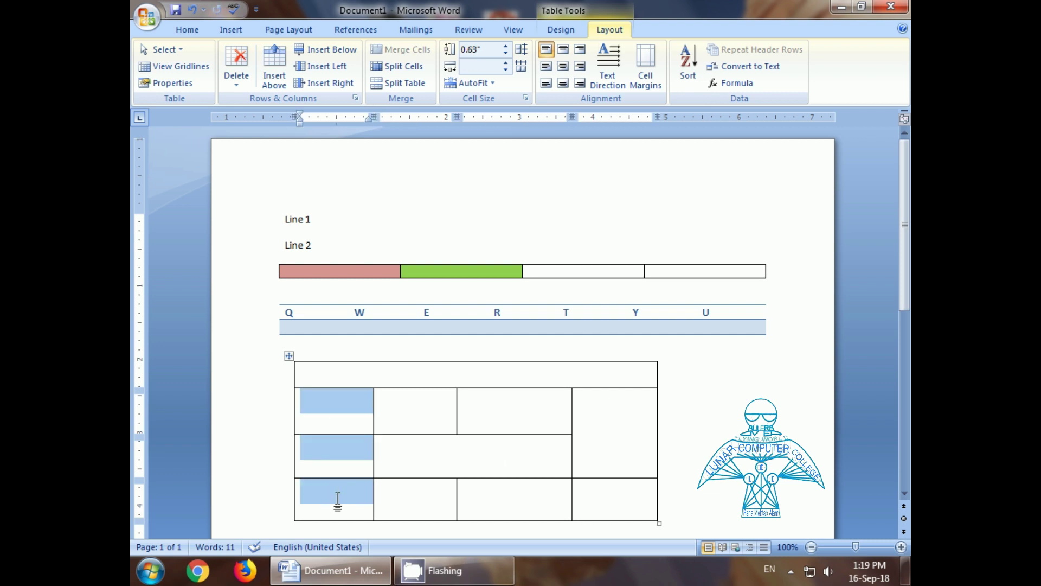
left_click(425, 428)
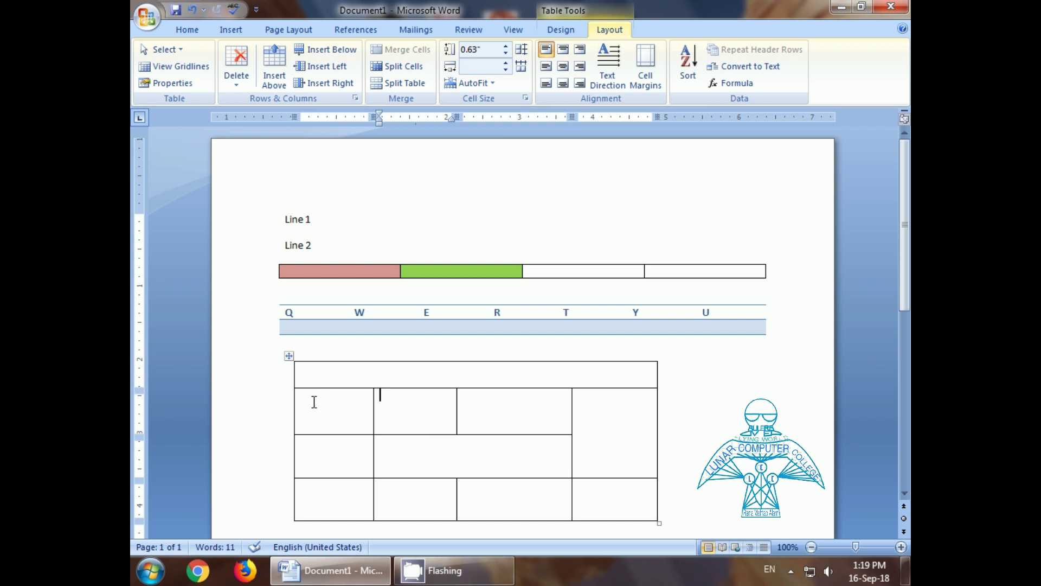
left_click(316, 446)
left_click(337, 421)
left_click(333, 456)
left_click(335, 429)
left_click(331, 458)
left_click(333, 495)
left_click(338, 411)
left_click(332, 457)
left_click(338, 488)
left_click_drag(336, 398, 321, 510)
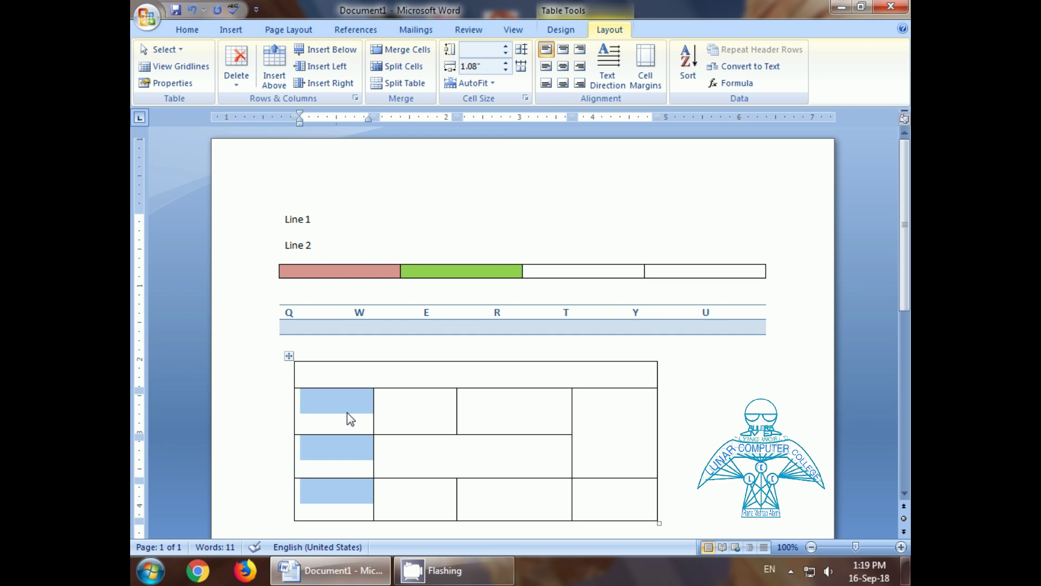
Step: Split the selected cells into 2 columns and 3 rows
left_click(396, 67)
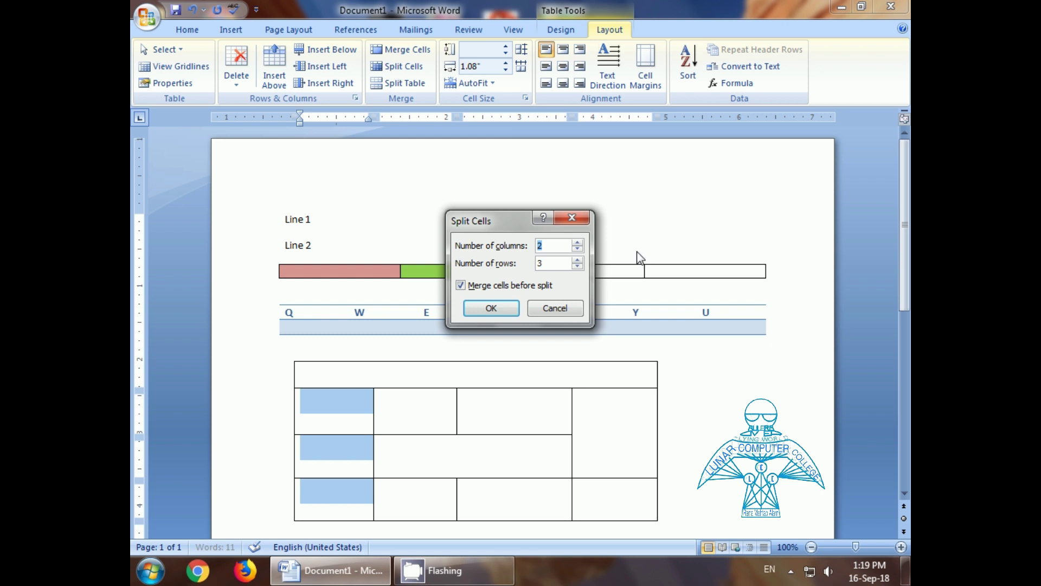
left_click_drag(519, 233, 522, 254)
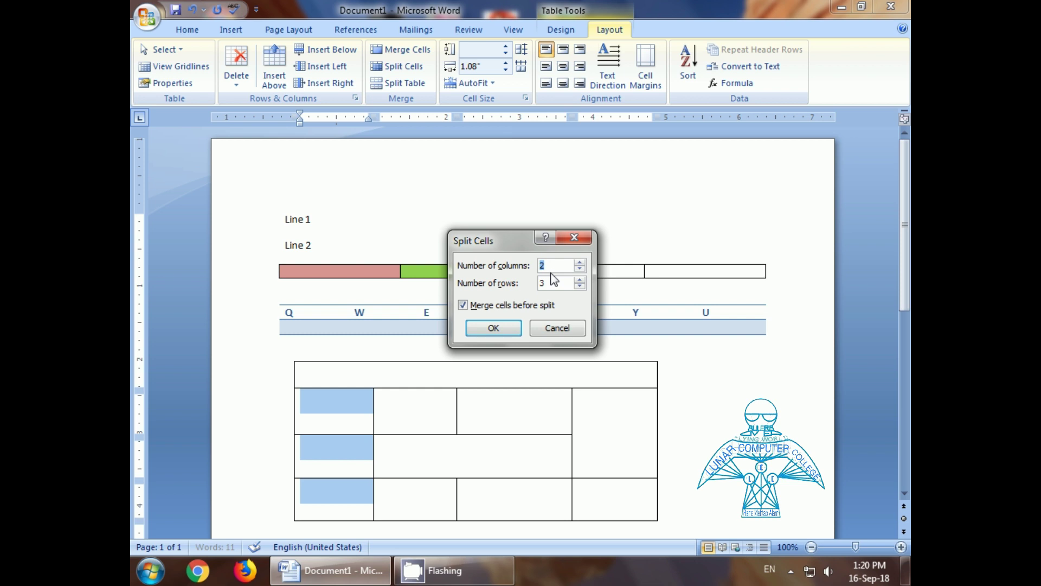
left_click(493, 328)
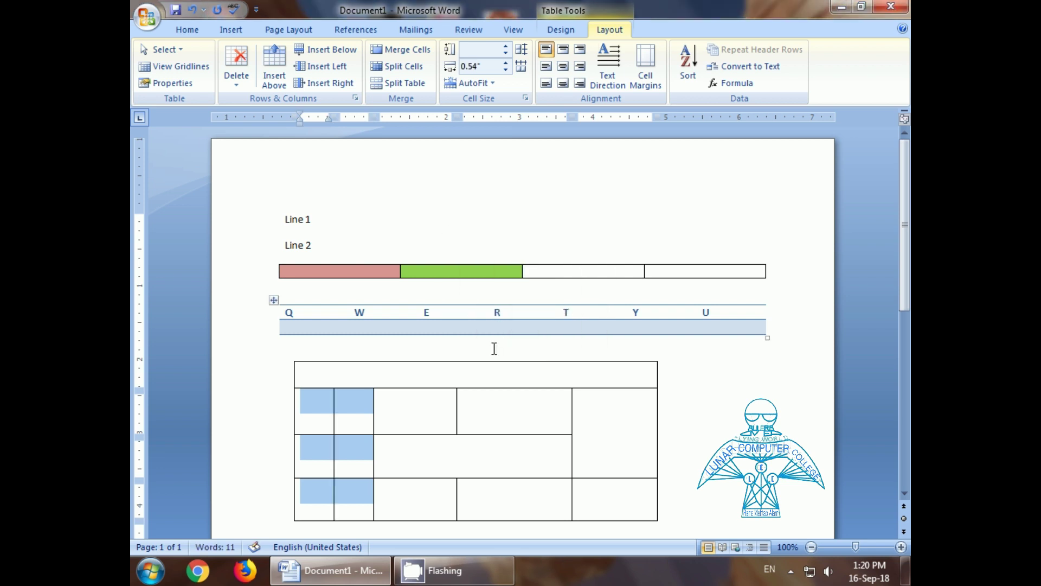
left_click(358, 399)
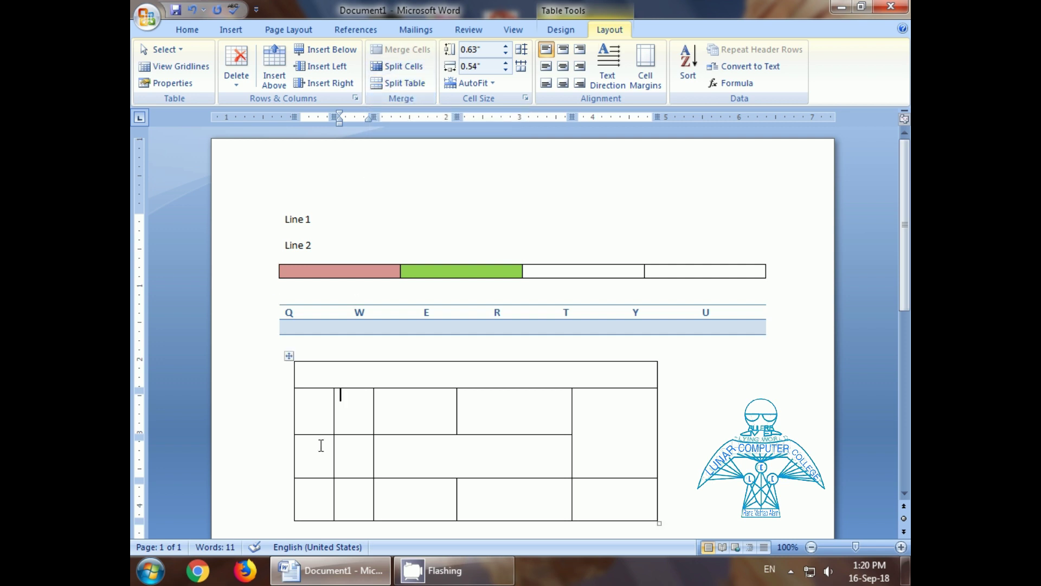
Step: Split the drawn table into two separate tables at its third row
left_click(312, 462)
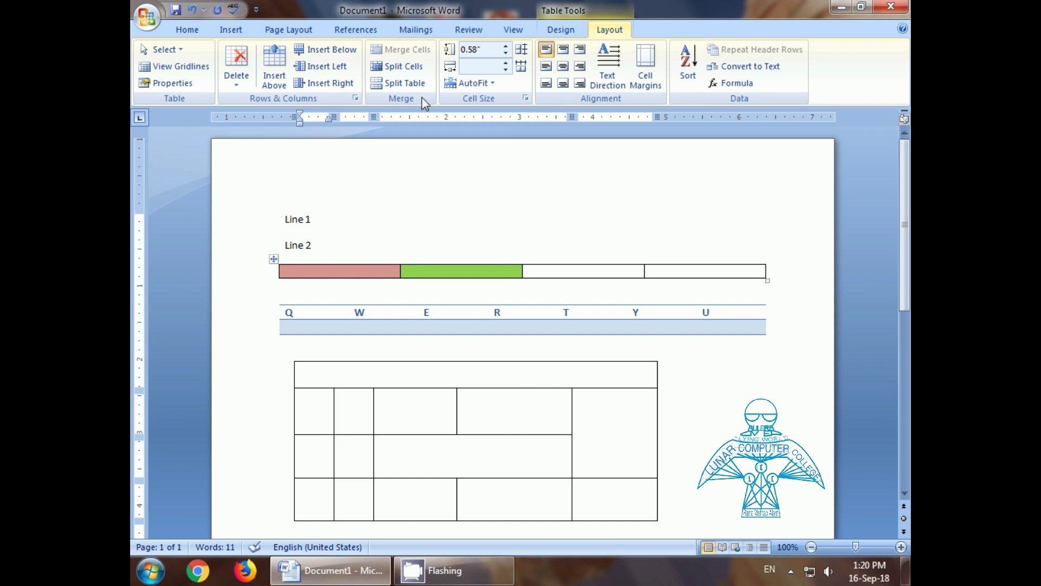
left_click(395, 84)
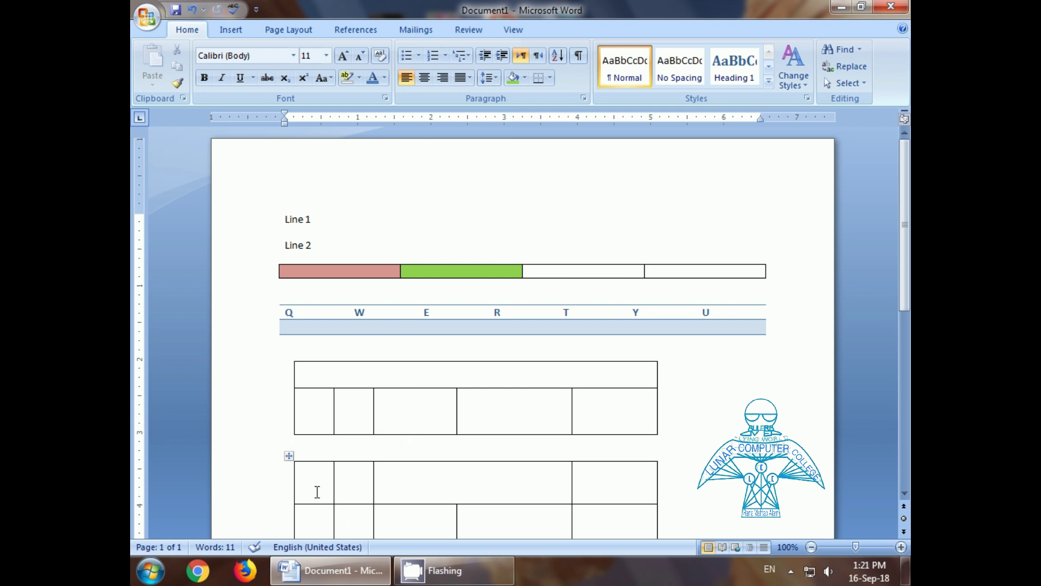
left_click(317, 492)
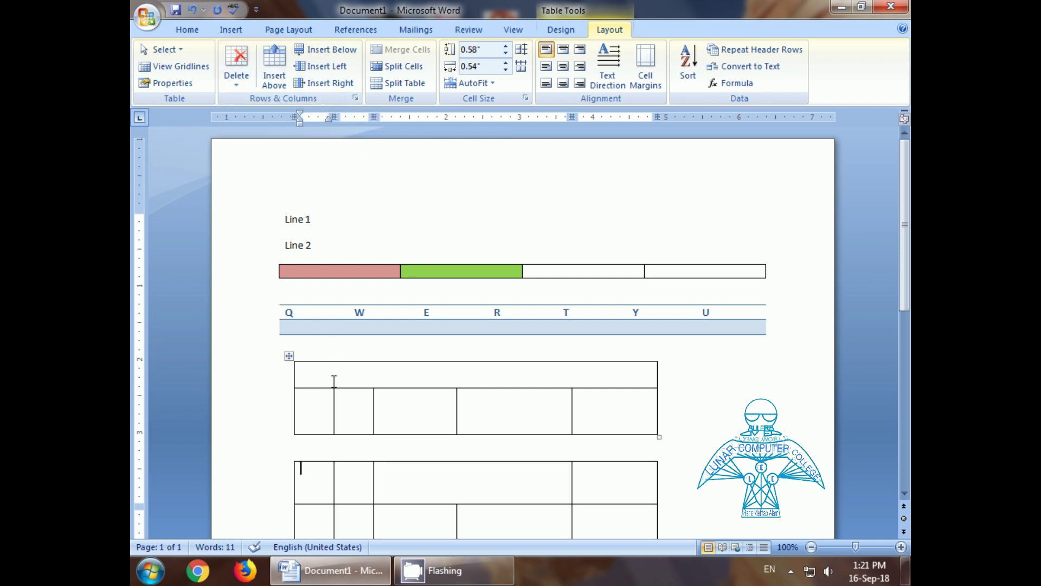
left_click(400, 403)
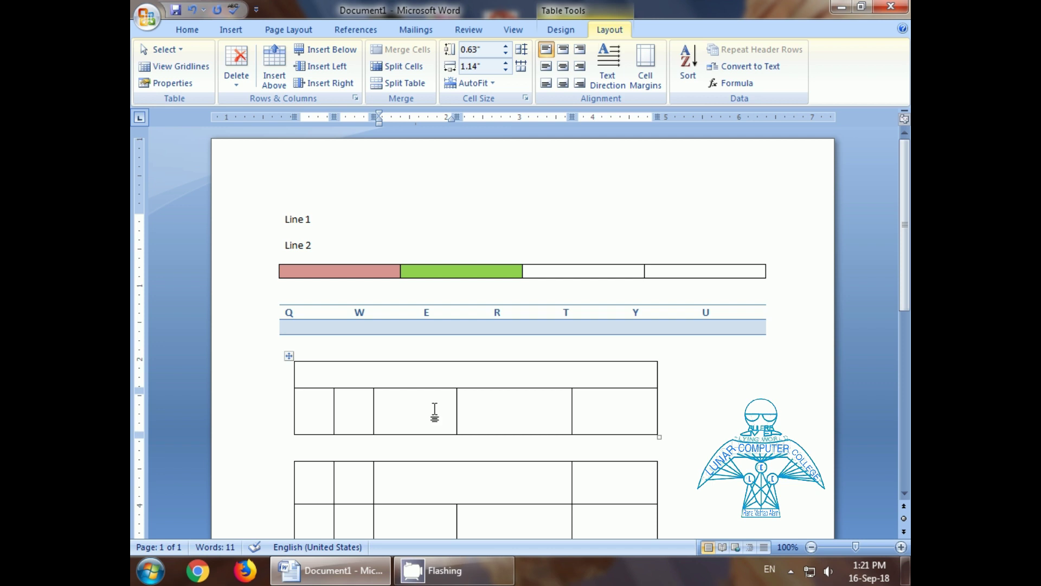
left_click(423, 378)
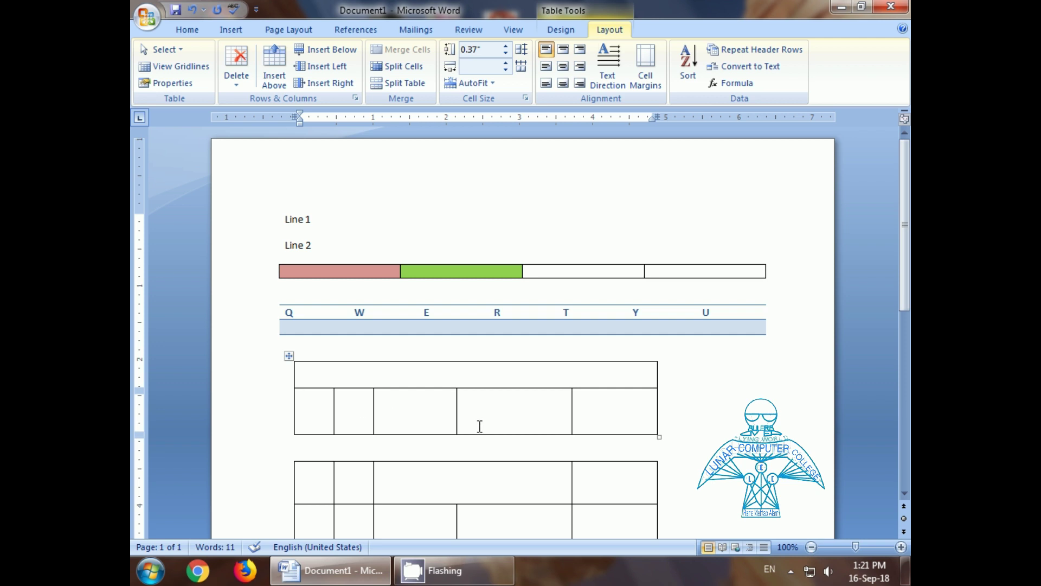
Step: Delete the upper table's full-width merged top row
left_click(237, 86)
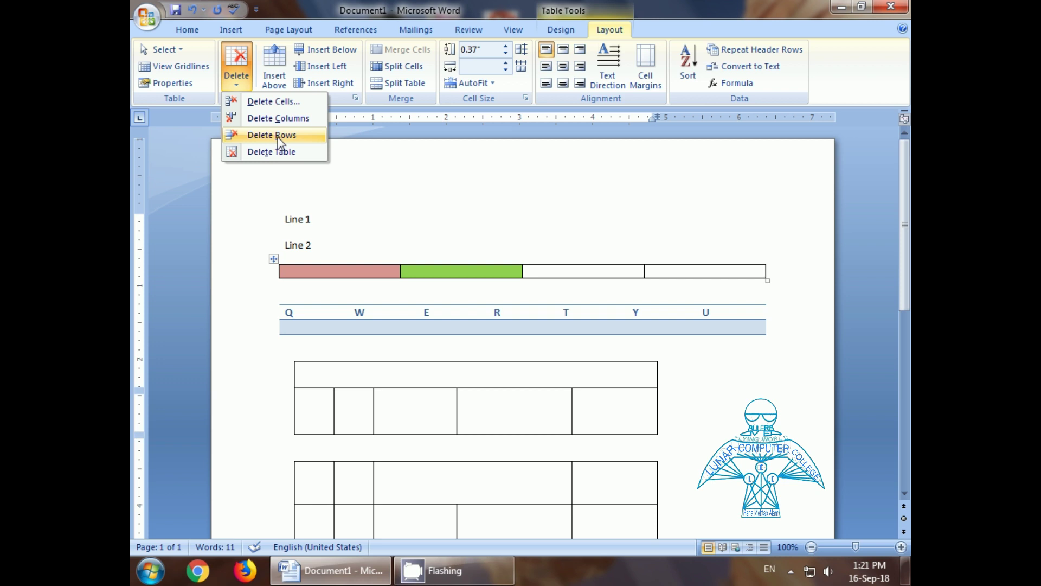
left_click(278, 135)
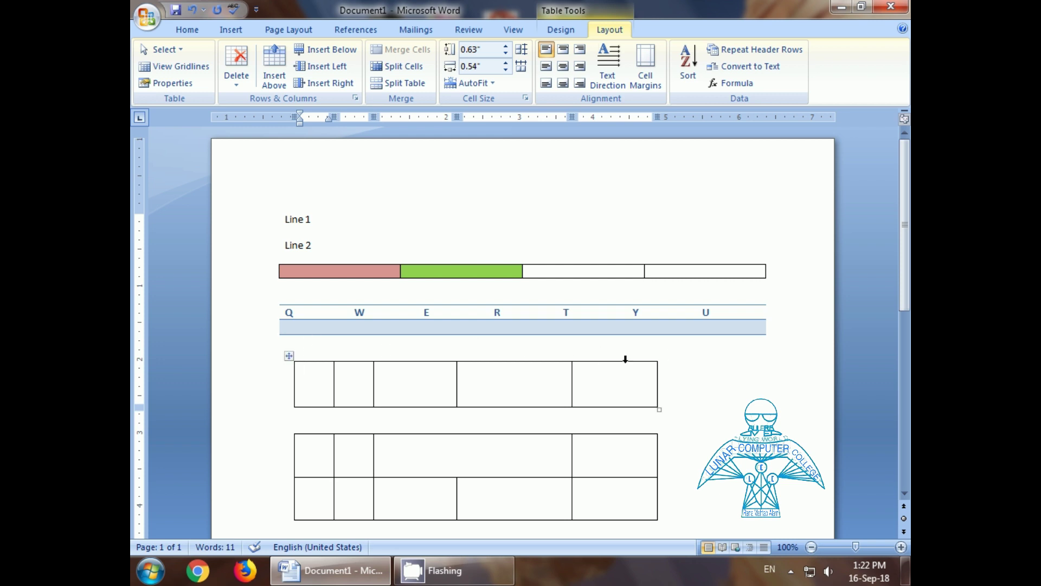
Step: Type 'Lunar' in the upper table's fourth cell and align it top right
left_click(546, 395)
type("Lunar")
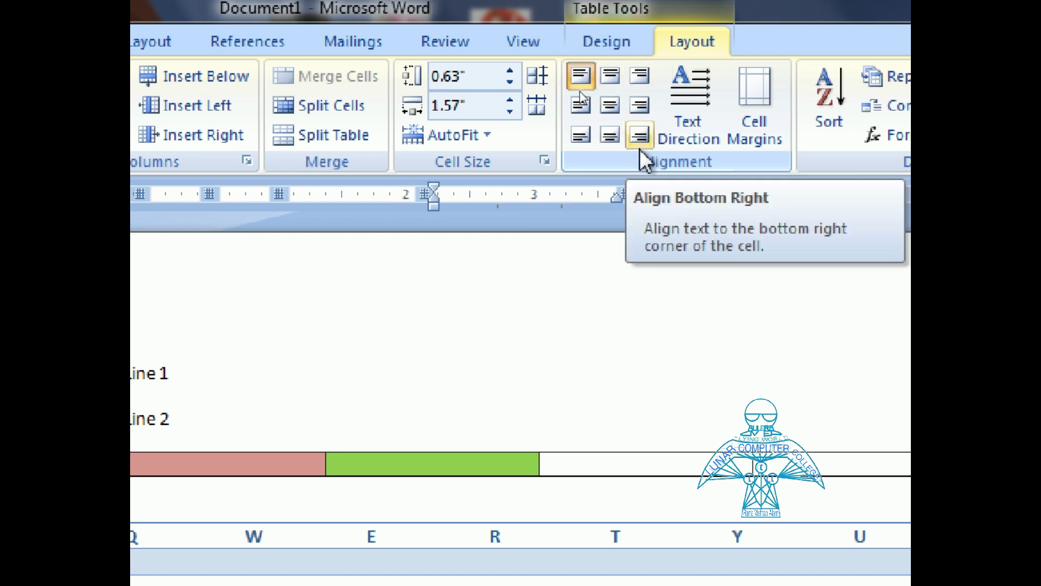
left_click(609, 104)
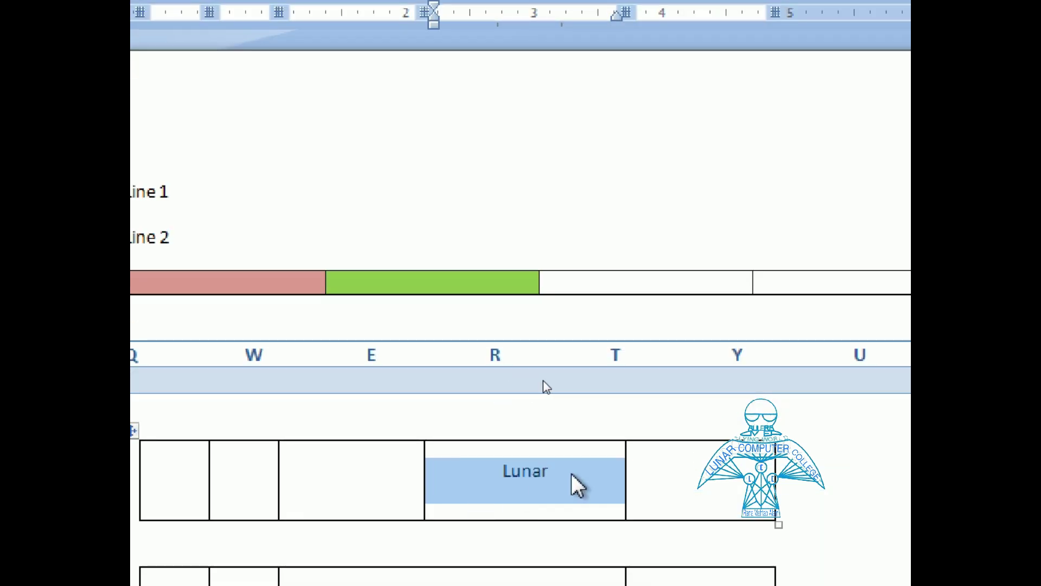
left_click(544, 485)
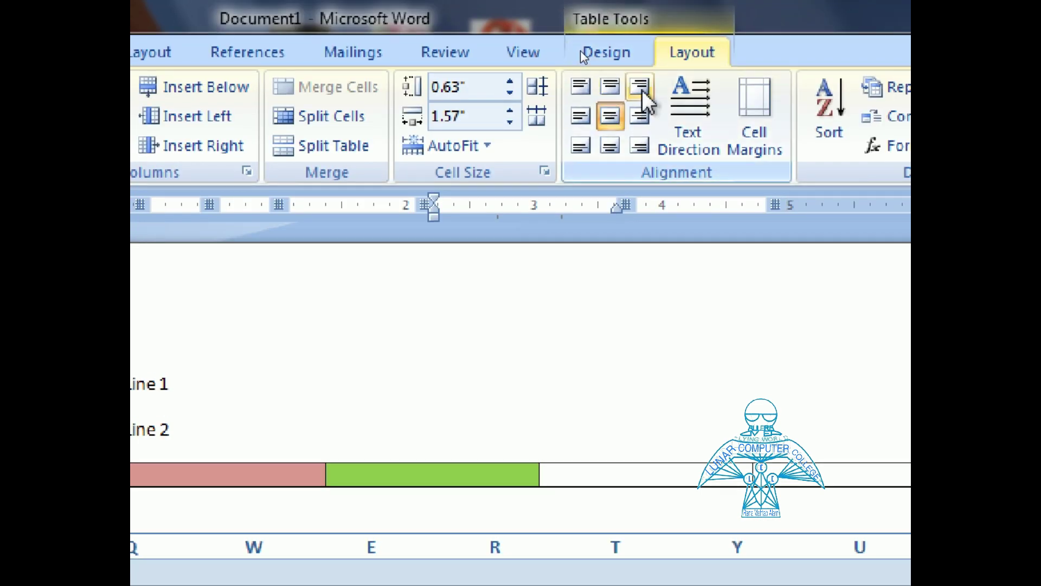
left_click(642, 92)
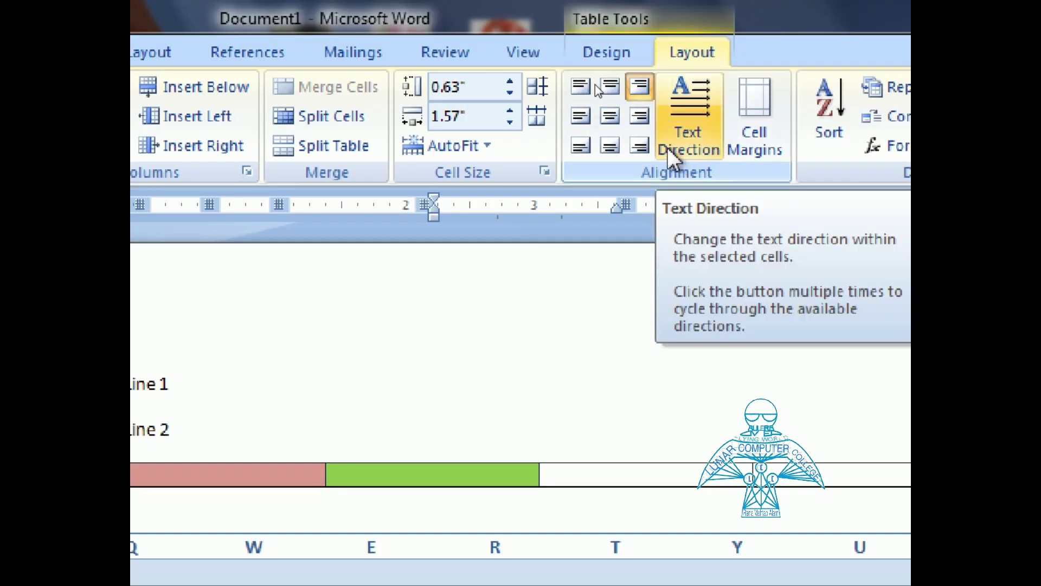
Step: Cycle Lunar's text direction back to horizontal and align it top centre
left_click(691, 120)
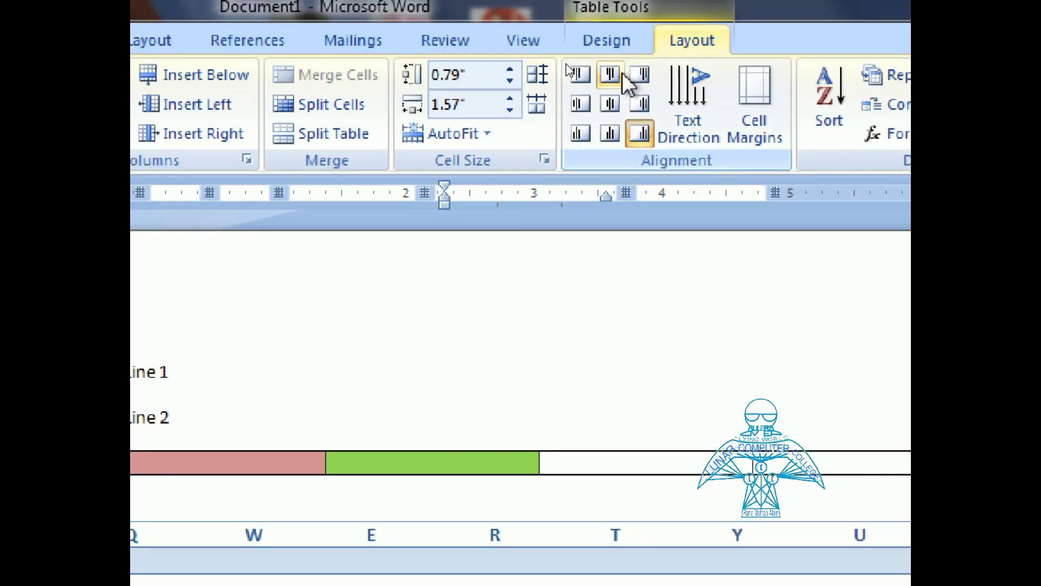
left_click(638, 104)
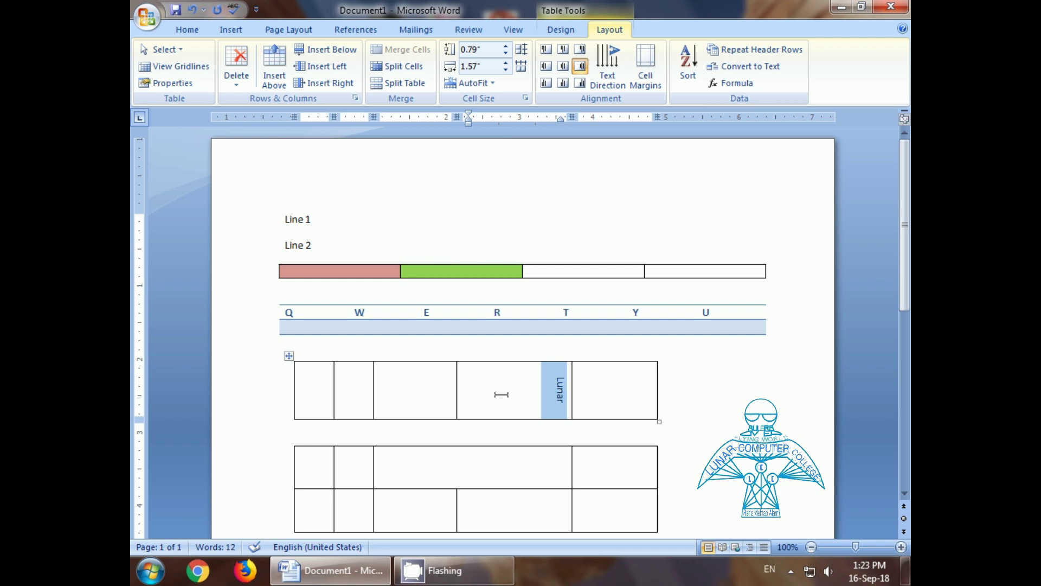
left_click(604, 68)
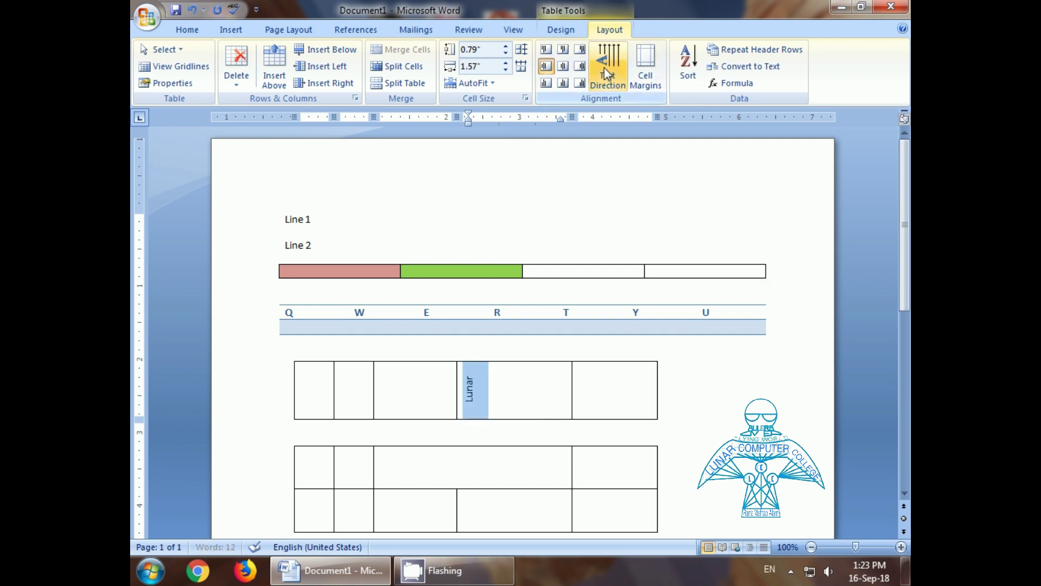
left_click(604, 67)
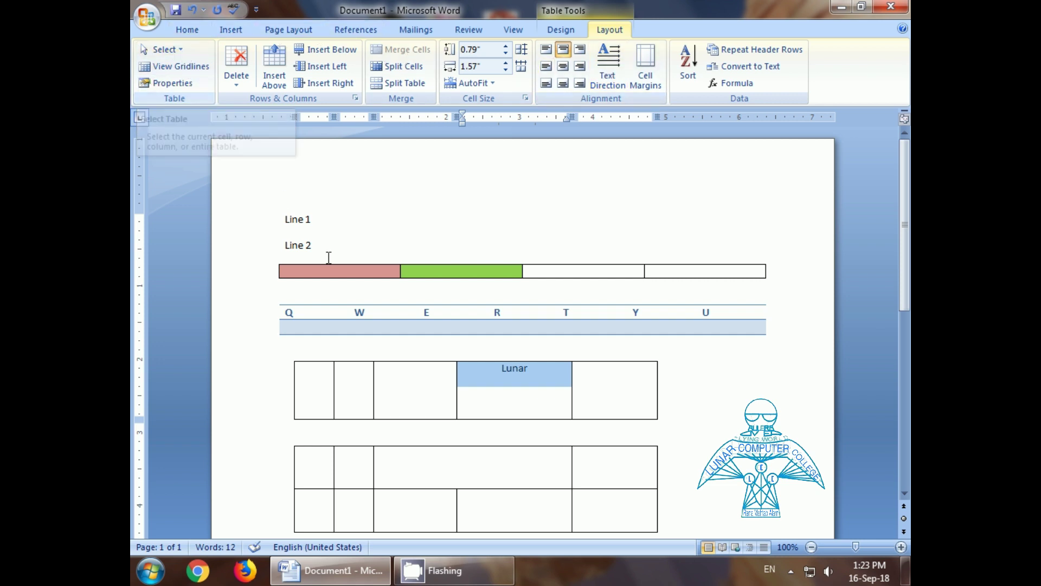
Step: Give the first row of the Lunar table a fixed height of 1.2 inches
left_click(408, 383)
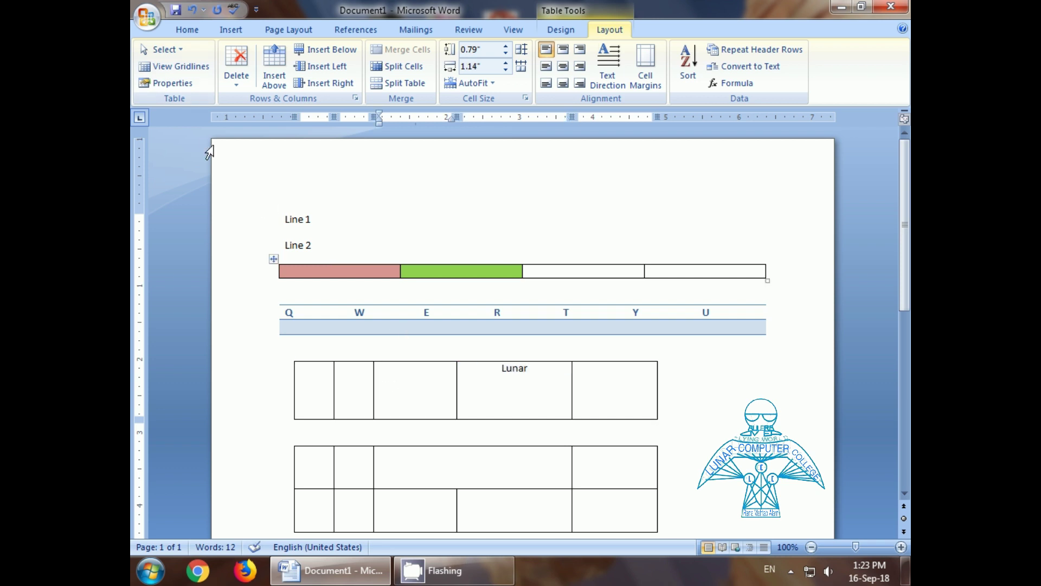
left_click(156, 85)
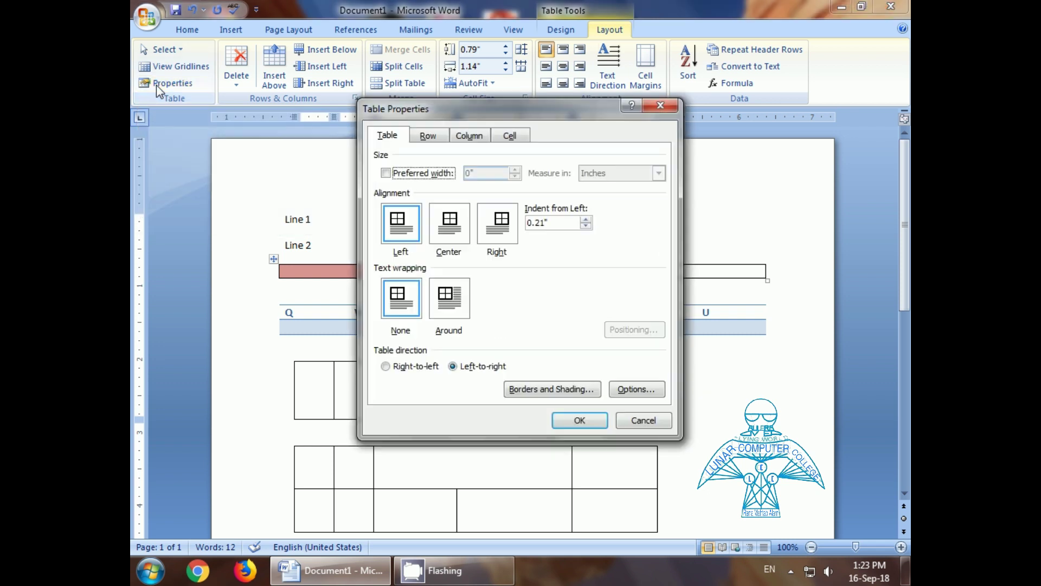
left_click_drag(456, 113, 470, 138)
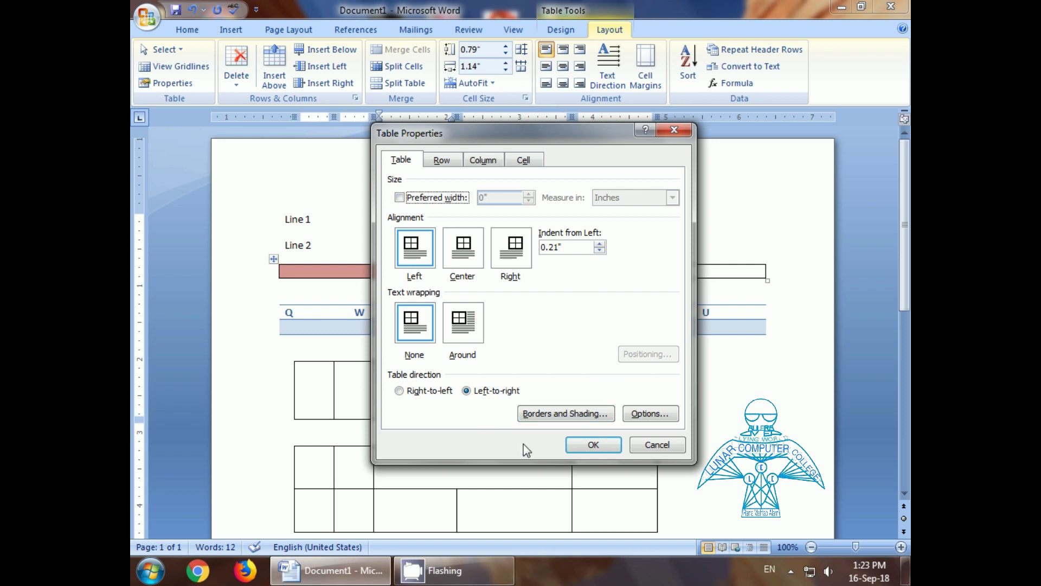
left_click(442, 160)
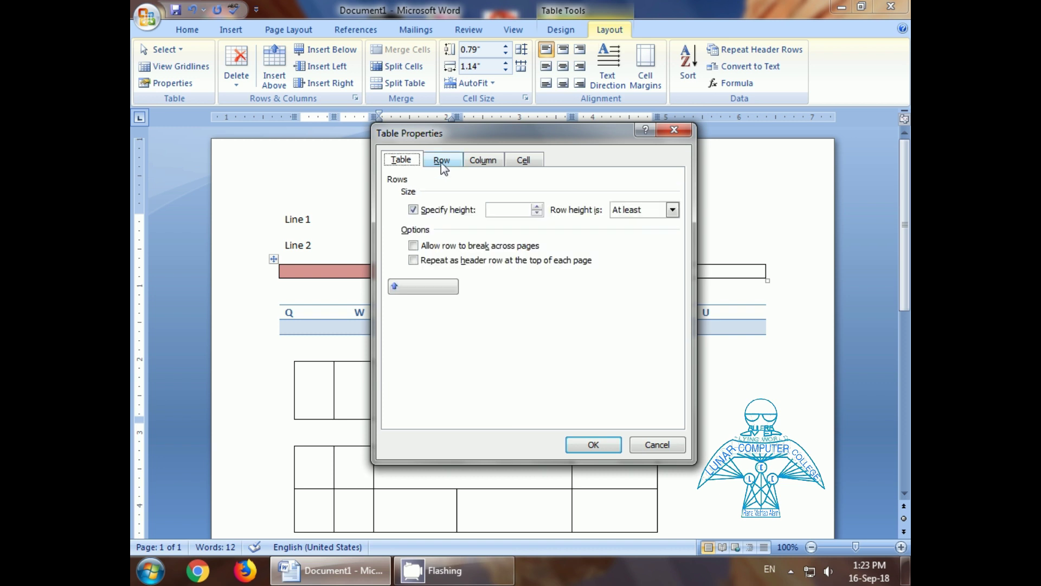
double_click(498, 209)
type("1.2")
left_click(590, 444)
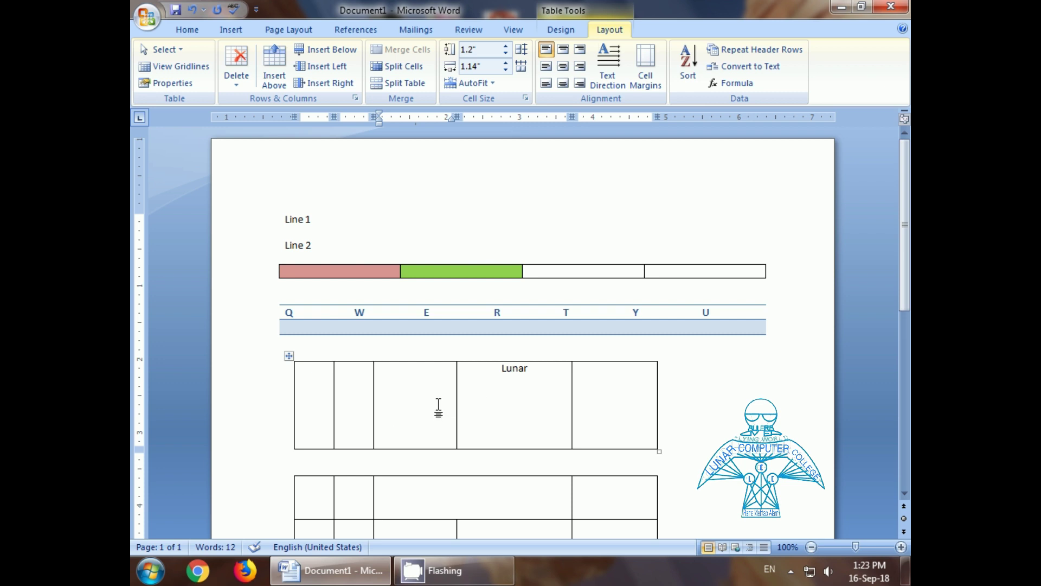
scroll(437, 407, "down", 3)
left_click(319, 322)
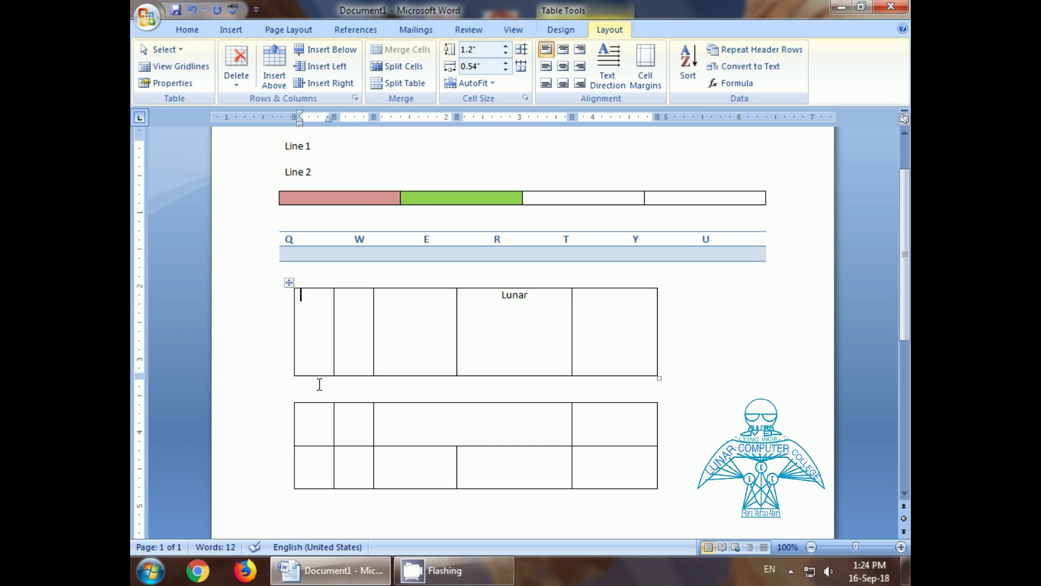
Step: Delete the blank line to merge the two tables, then set all three rows to 0.5 inch
left_click(319, 385)
key("Delete")
left_click_drag(318, 333, 323, 431)
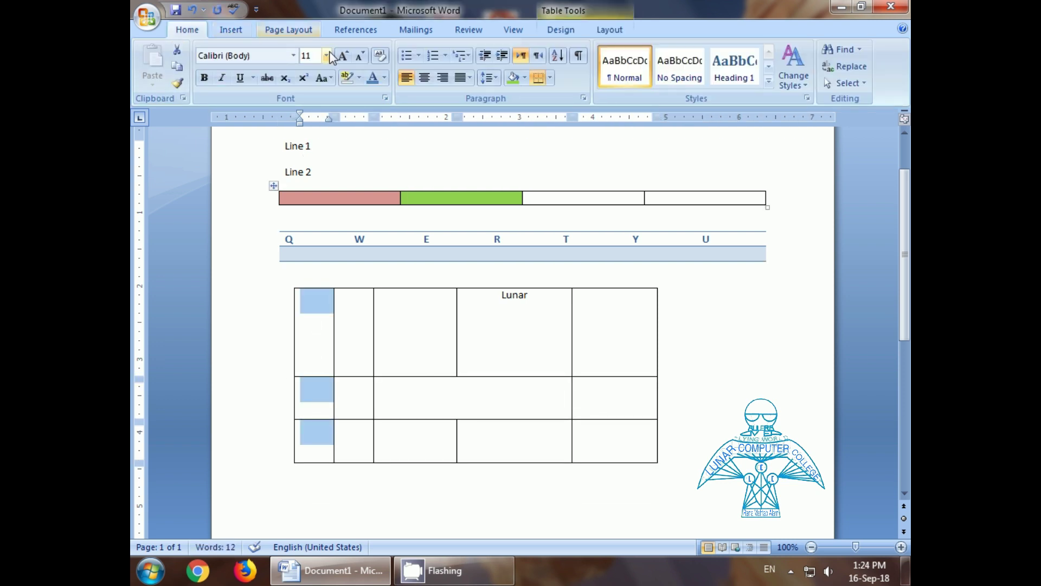
left_click(610, 30)
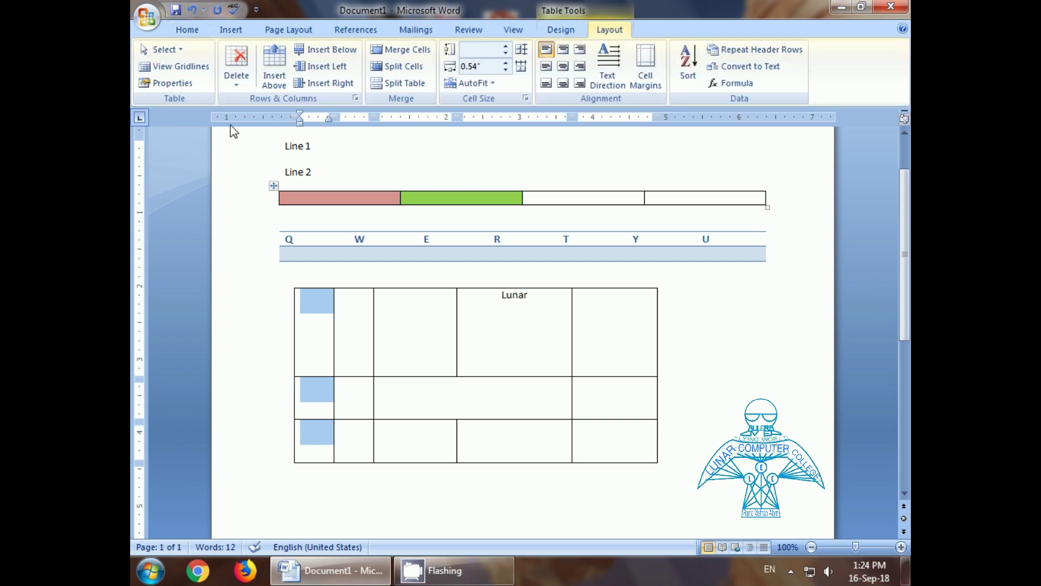
left_click(165, 82)
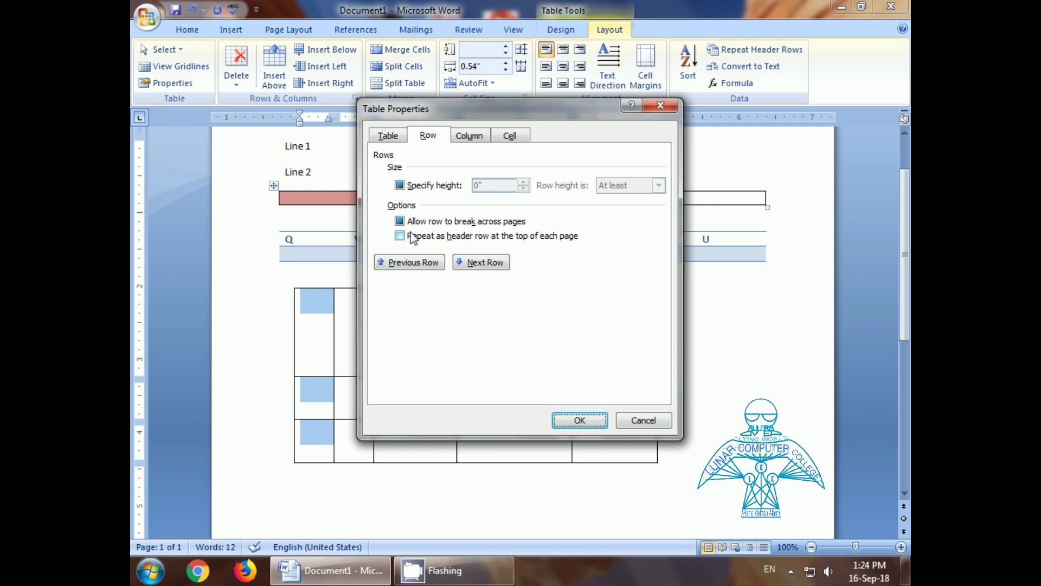
left_click(399, 185)
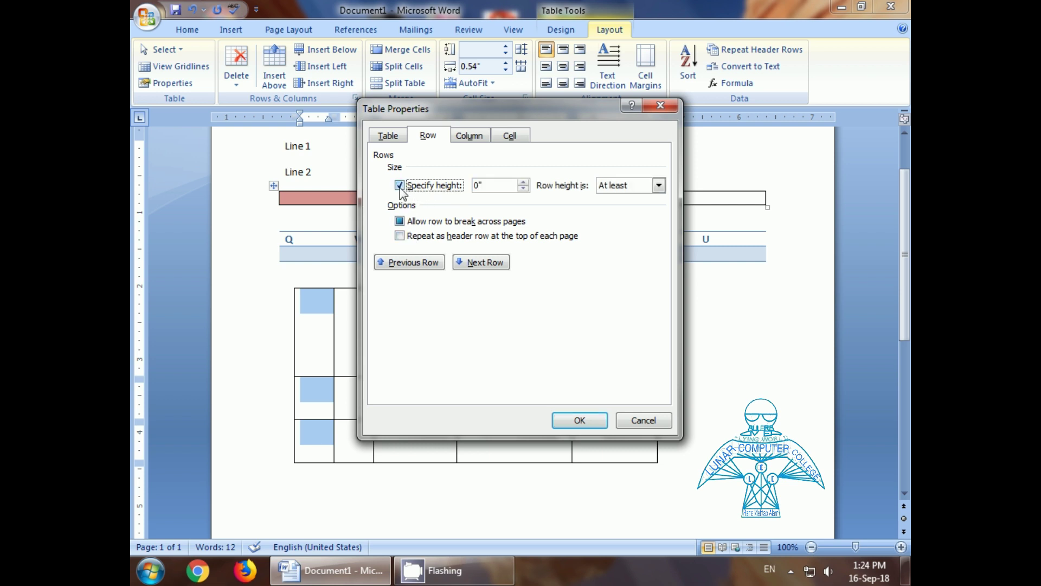
left_click(524, 183)
left_click(574, 419)
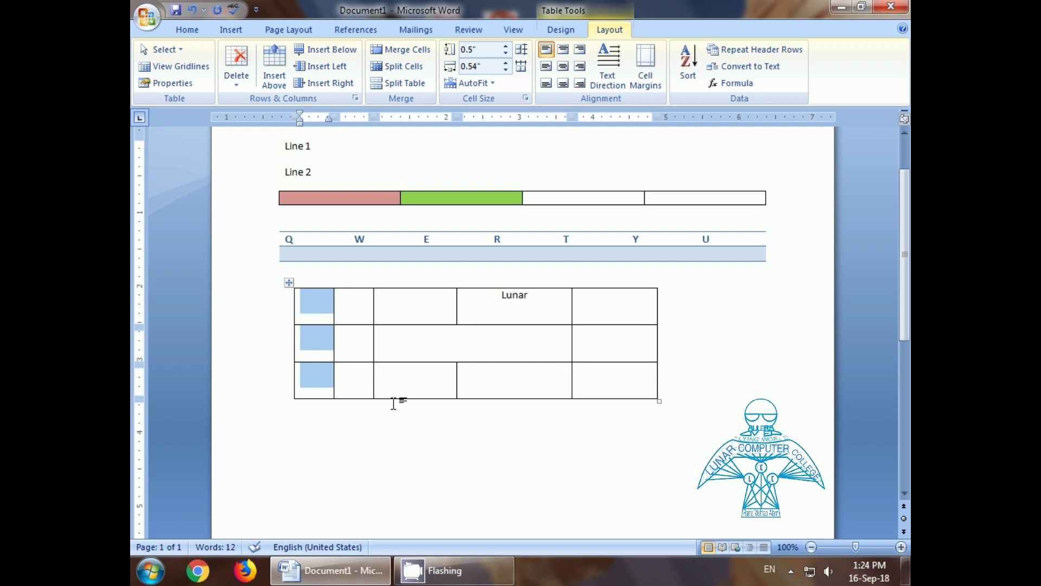
Step: Enter 78 and 76 in the last column and total them below with =SUM(ABOVE)
left_click(512, 336)
left_click(605, 309)
type("78")
key("Down")
type("76")
key("Down")
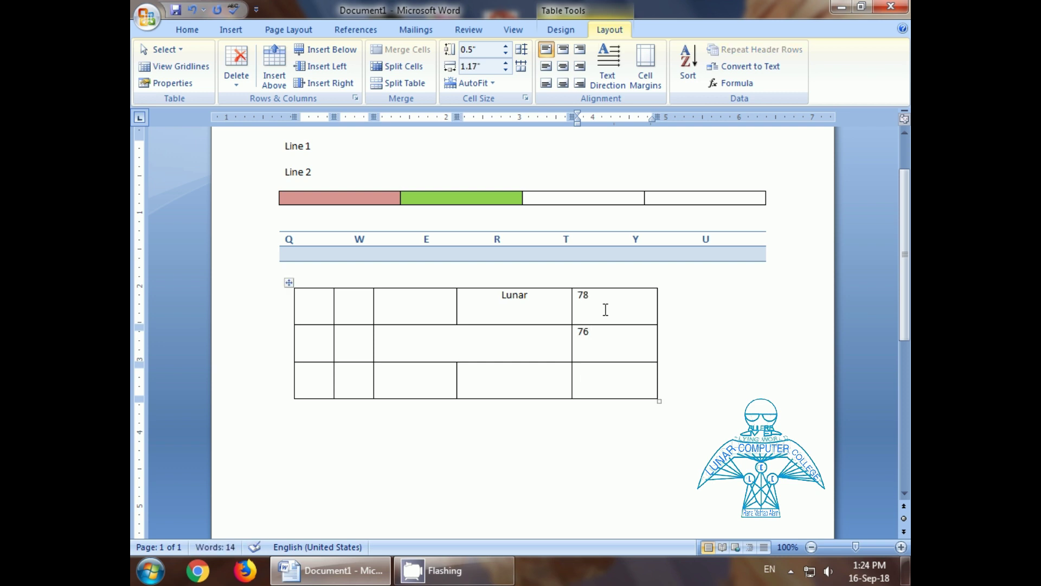
left_click(730, 84)
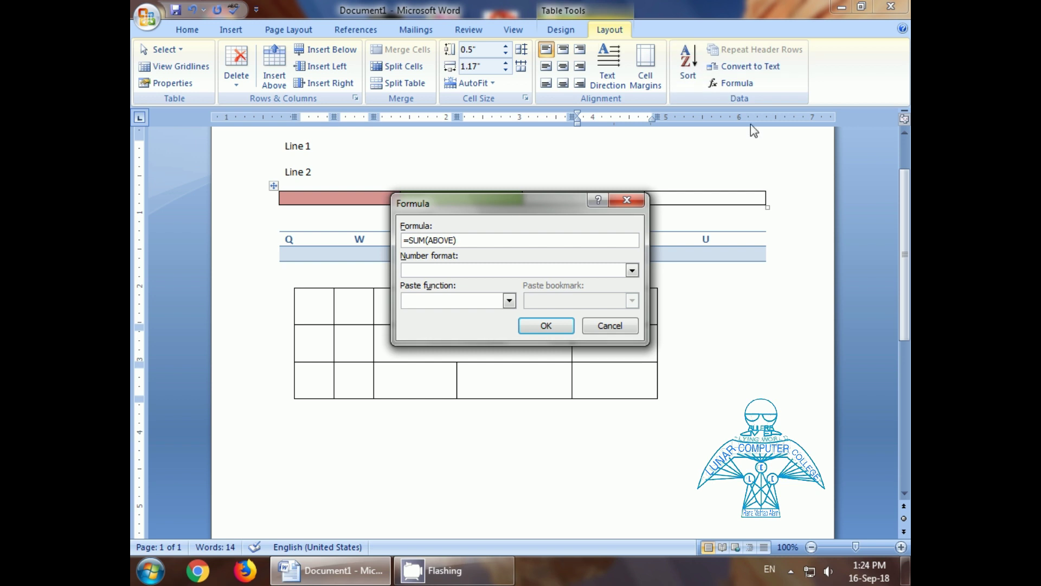
left_click(537, 326)
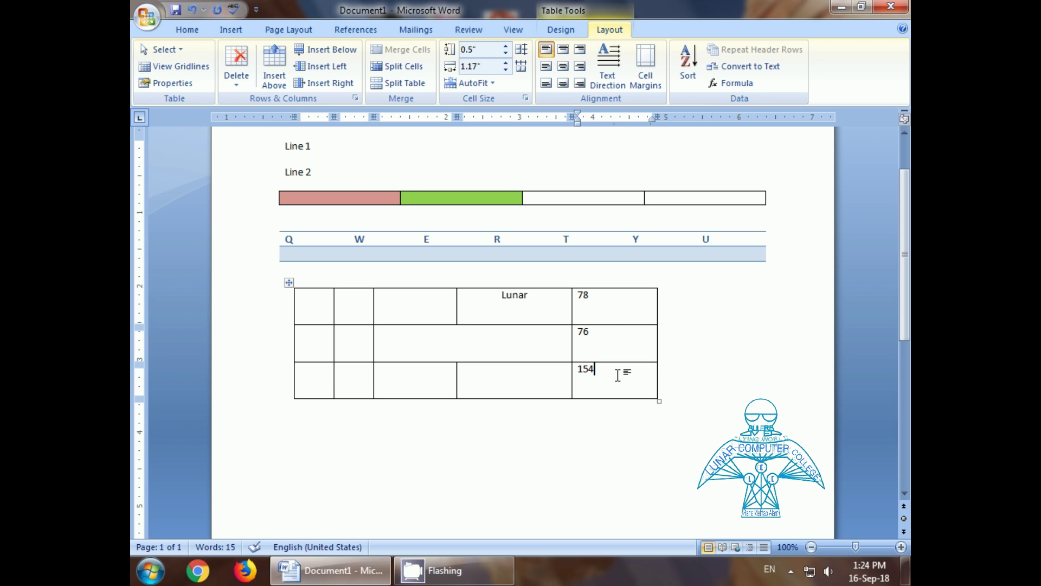
Step: Fill in 54 and 34 down the first column and 65, 64, 56 across the bottom row
left_click(323, 305)
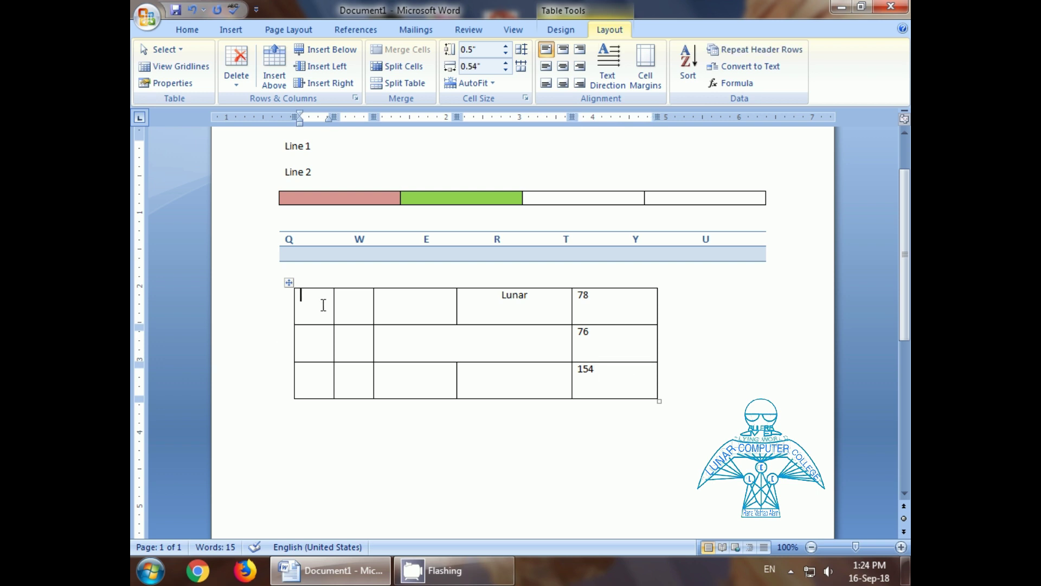
type("54")
key("Down")
type("34")
key("Down")
left_click(501, 374)
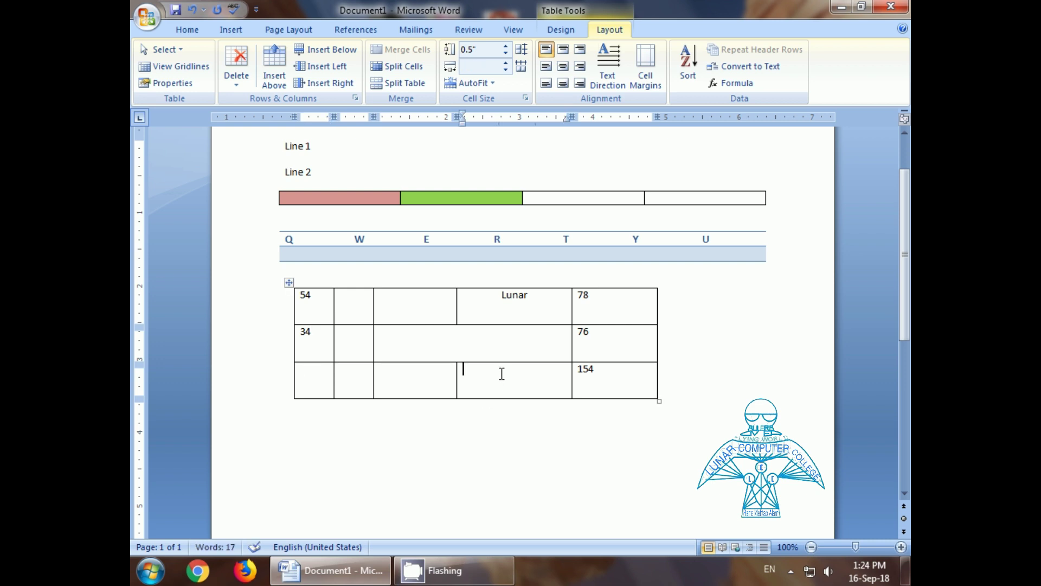
type("56")
key("Left")
key("Left")
key("Left")
type("64")
key("Left")
type("65")
key("Left")
key("Left")
key("Left")
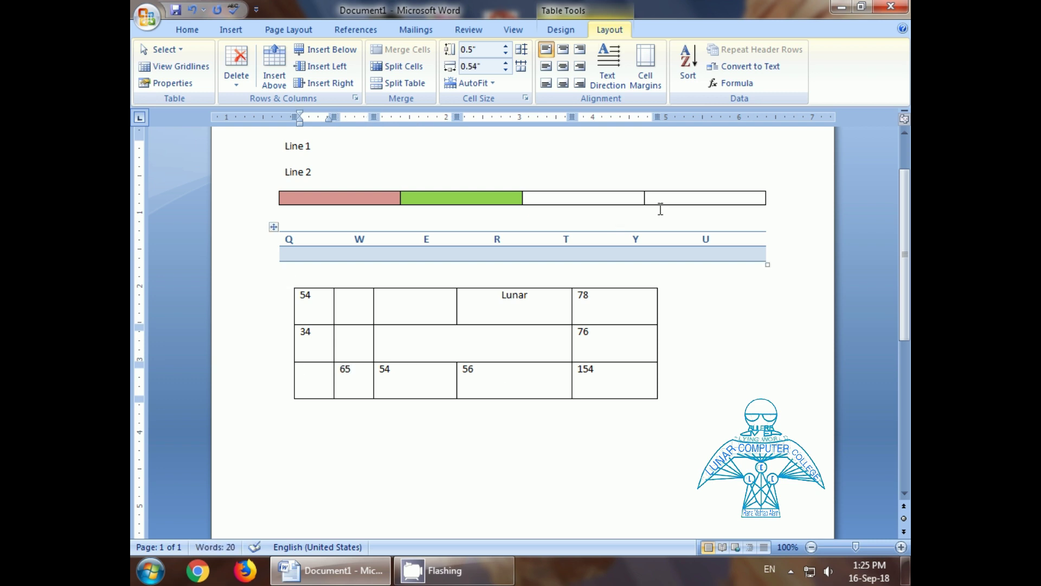
Step: Total the bottom row in the bottom-left cell with a =SUM(RIGHT) formula
left_click(733, 83)
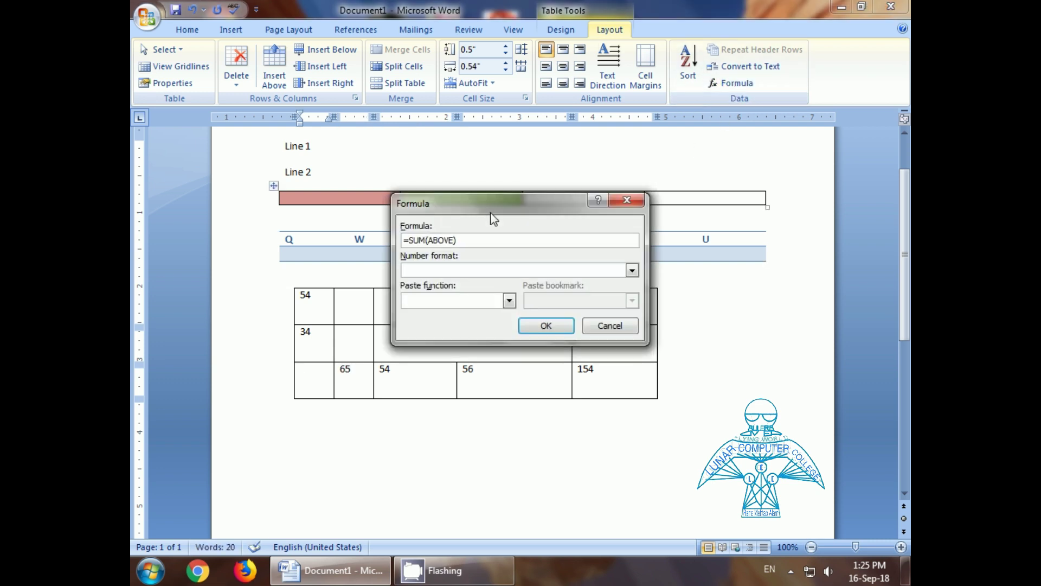
left_click_drag(502, 209, 474, 217)
left_click_drag(464, 223, 466, 224)
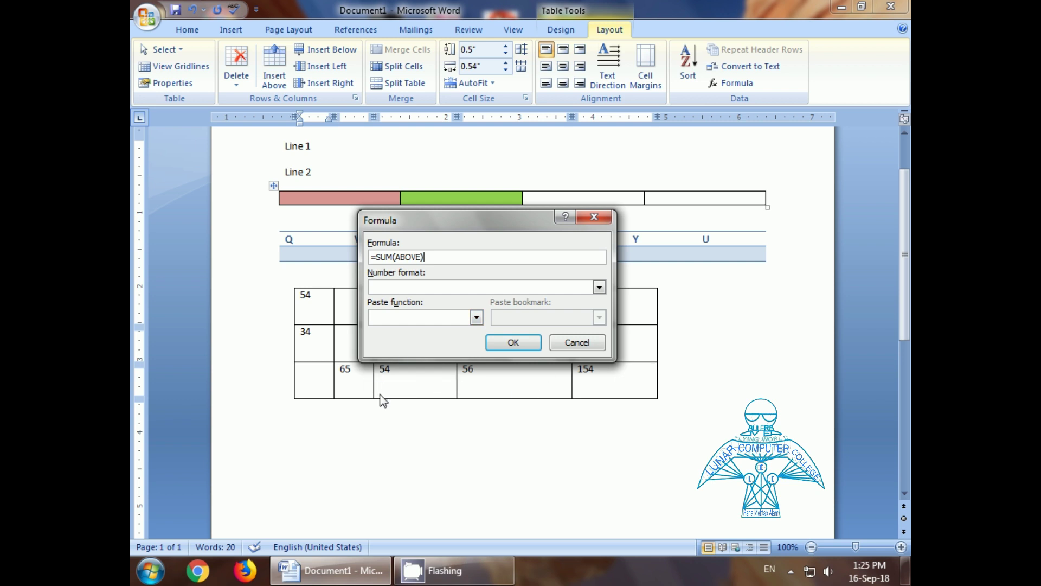
key("BackSpace")
key("BackSpace")
key("BackSpace")
key("BackSpace")
key("BackSpace")
key("BackSpace")
type("right")
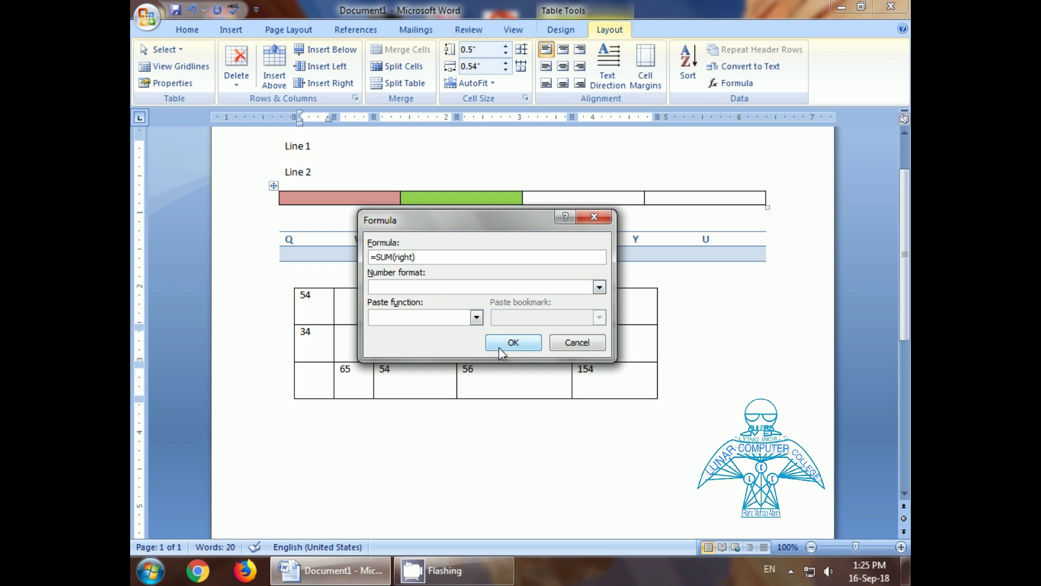
left_click(511, 342)
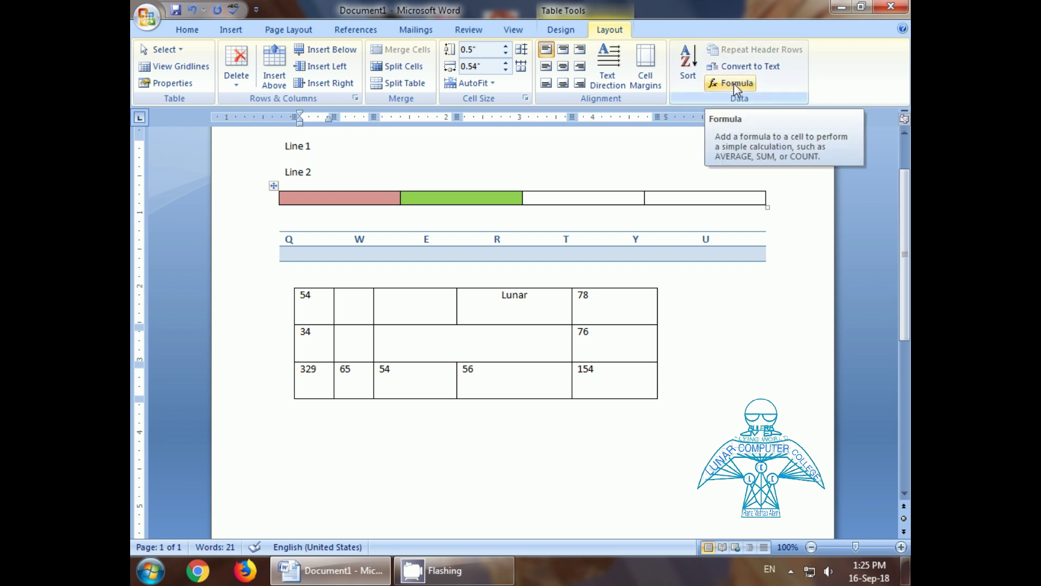
Step: Check the Convert to Text options and cancel, leaving the table intact
left_click(757, 67)
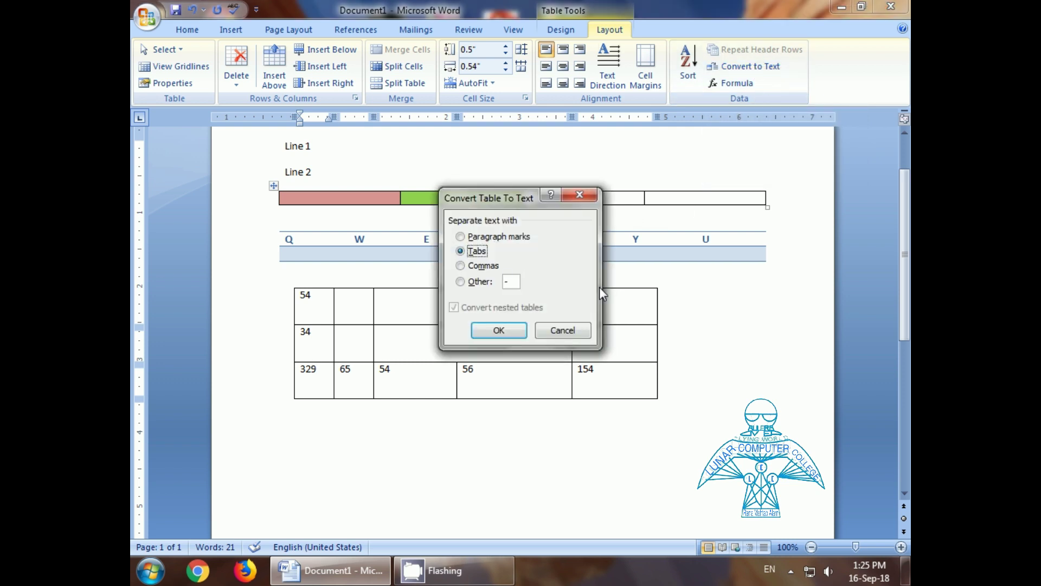
left_click(562, 330)
left_click(545, 452)
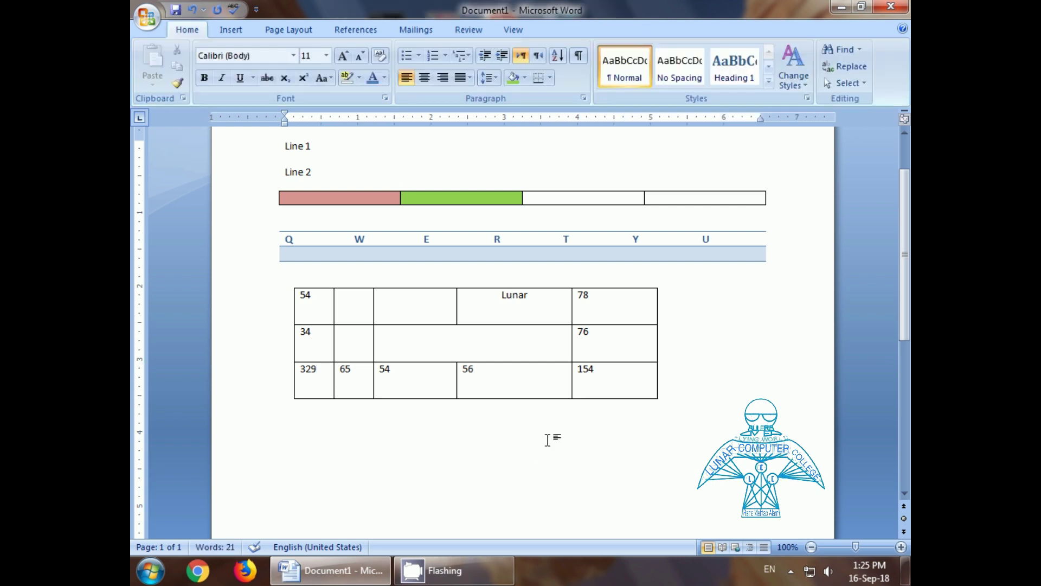
scroll(576, 370, "down", 1)
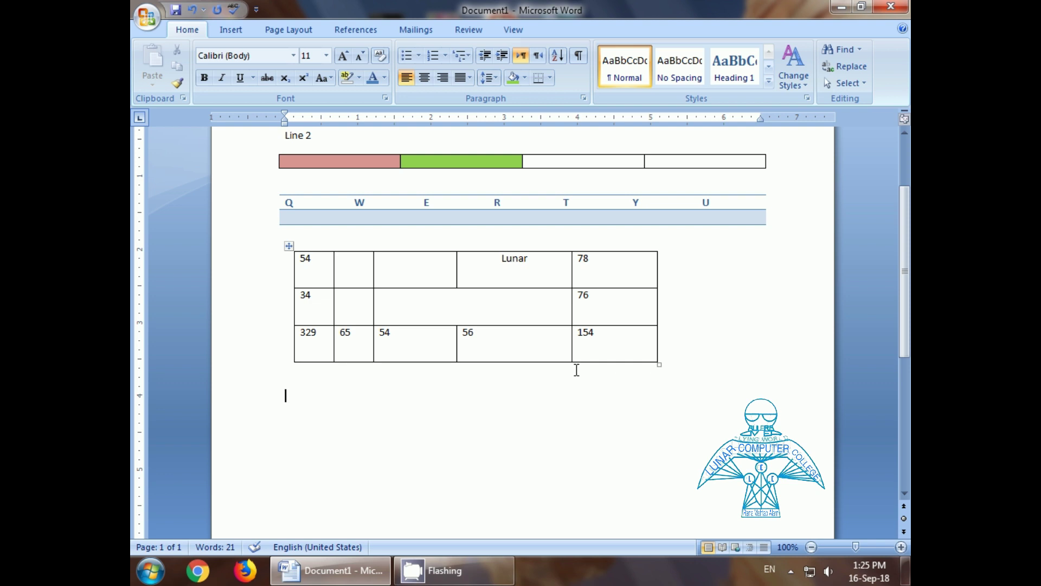
Step: Below the table, type Text1, Text2, Text3 and Tex4 separated by tabs
type("A")
key("BackSpace")
type("Text1")
key("Tab")
type("Text2")
key("Tab")
type("Text3")
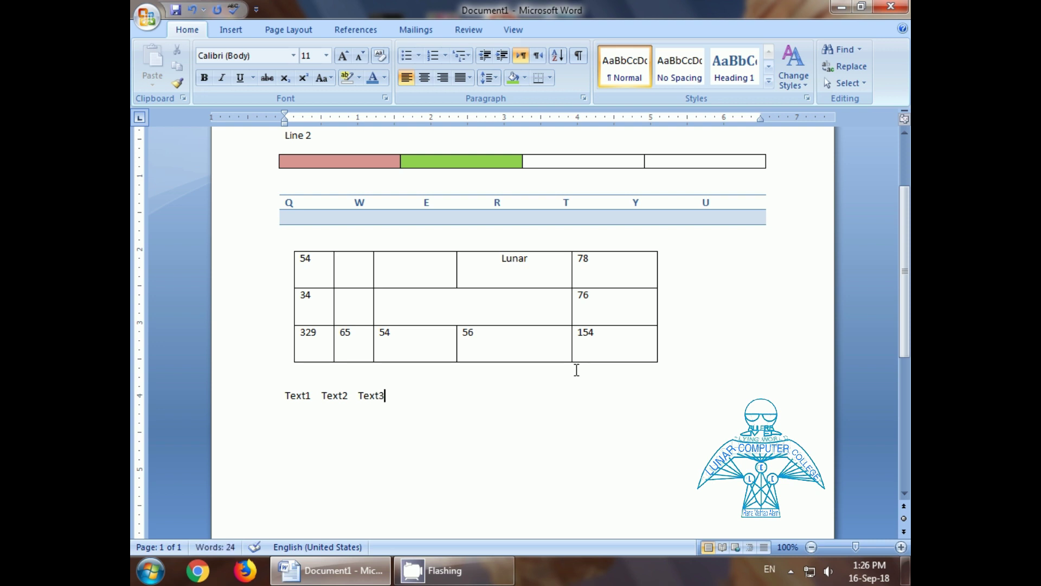
key("Tab")
type("Tex4")
Step: Convert the tab-separated Text1–Tex4 line into a one-row, four-column table
left_click_drag(285, 394, 419, 395)
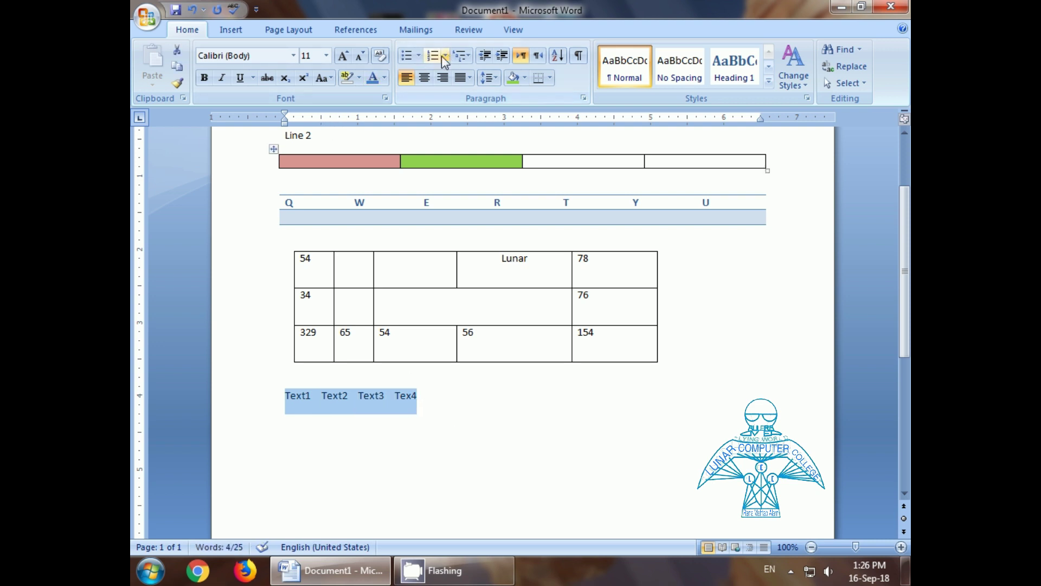
left_click(226, 34)
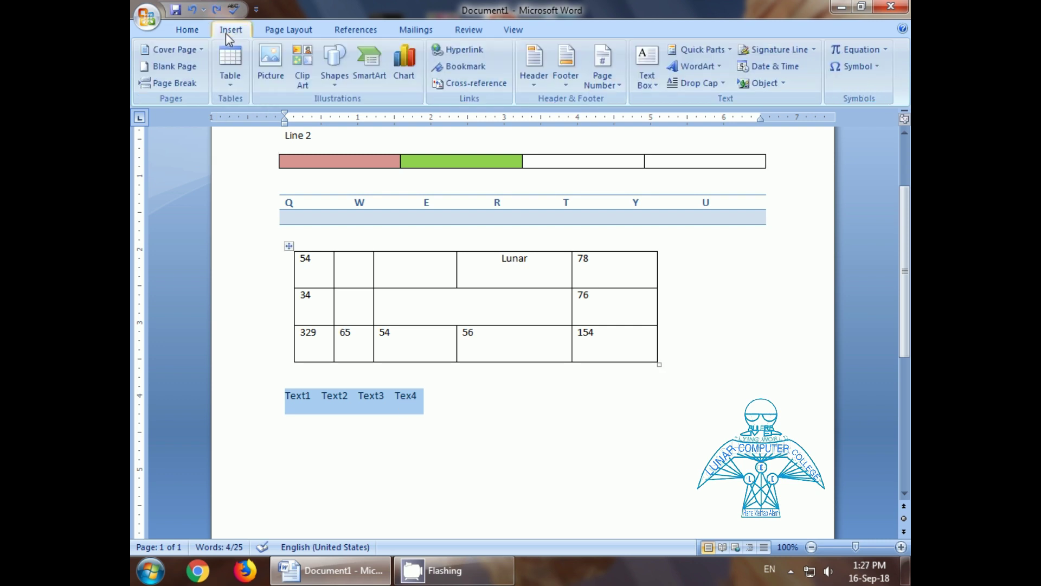
left_click(230, 86)
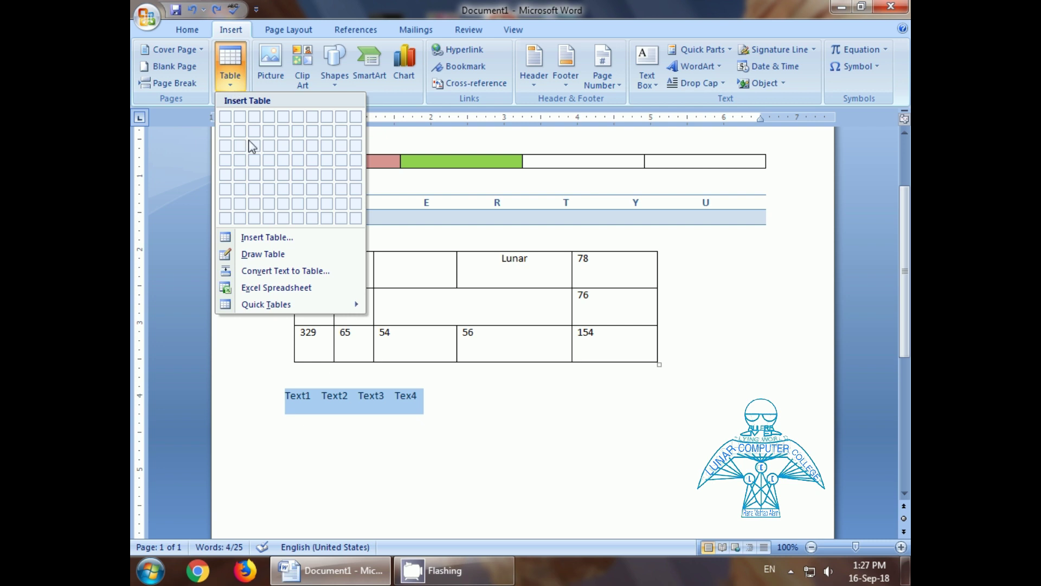
left_click(264, 237)
left_click(414, 454)
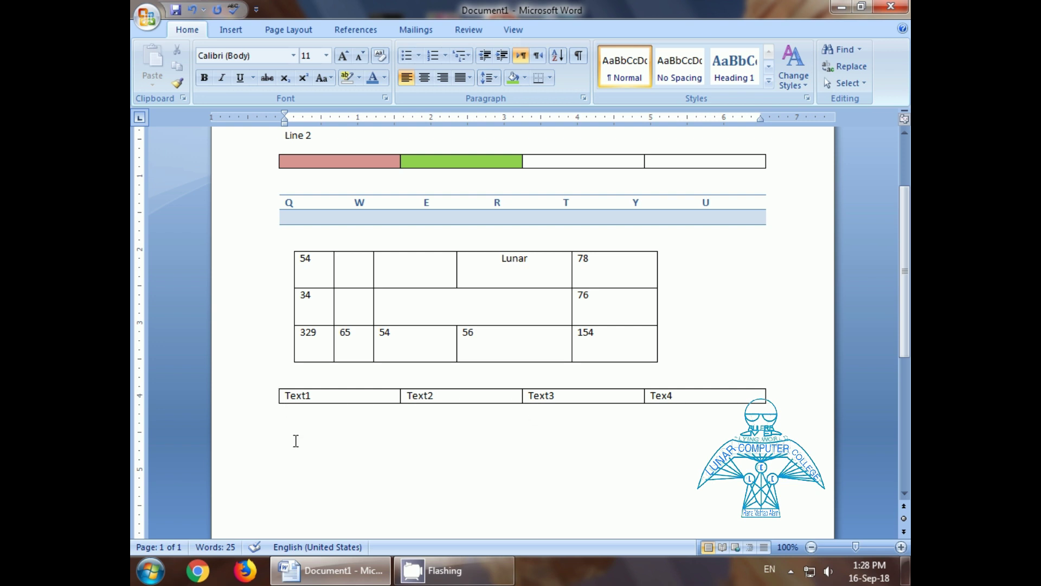
left_click(273, 383)
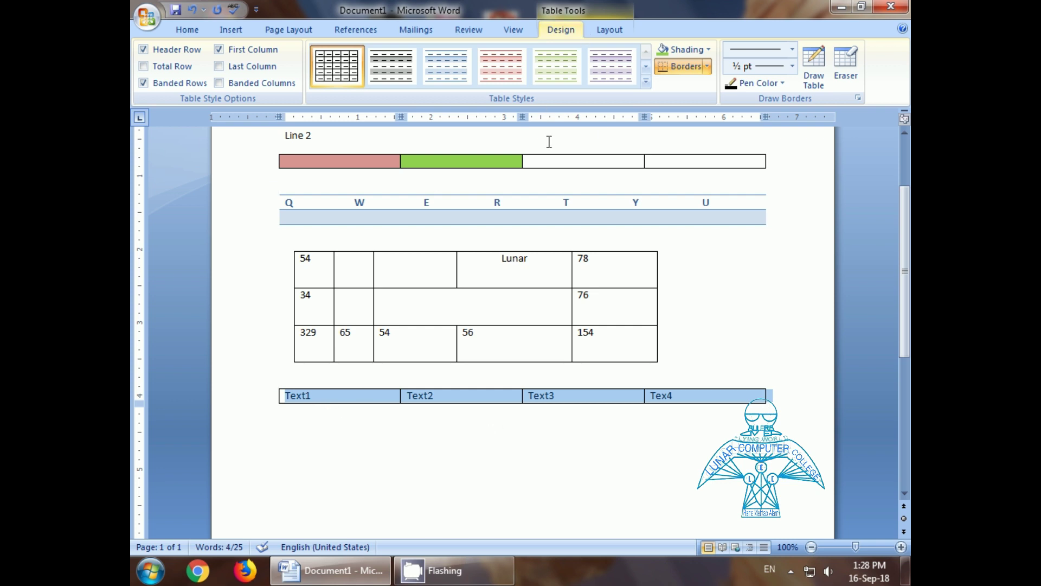
Step: Convert the Text1–Tex4 table back to plain text with tabs as separators
left_click(617, 31)
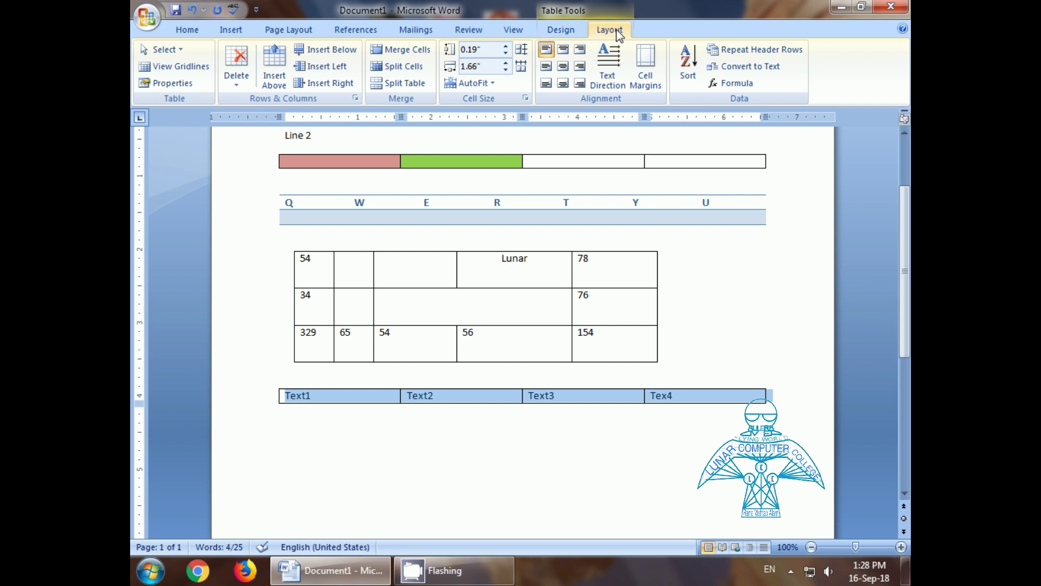
left_click(744, 68)
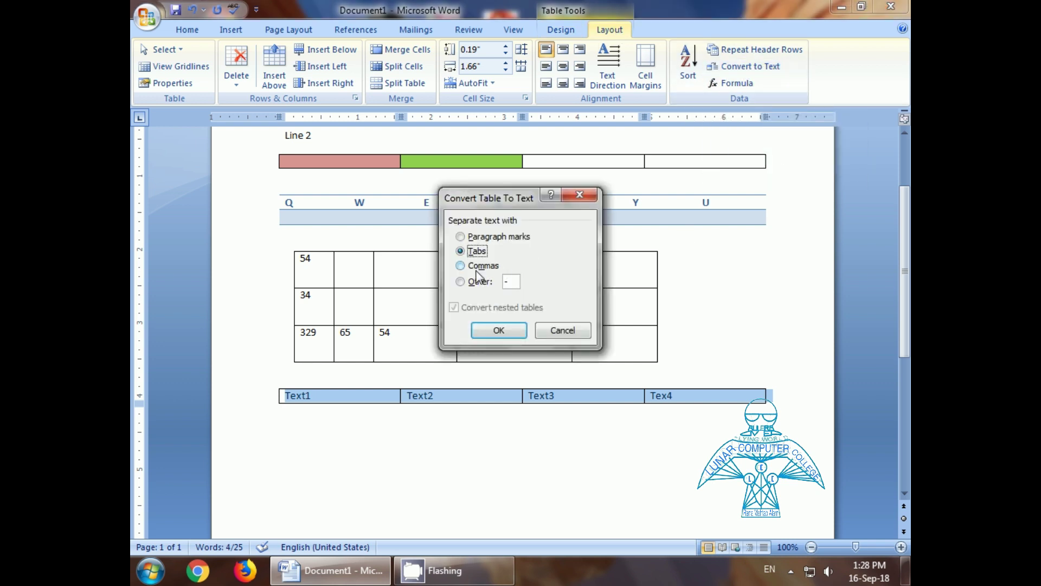
left_click(487, 332)
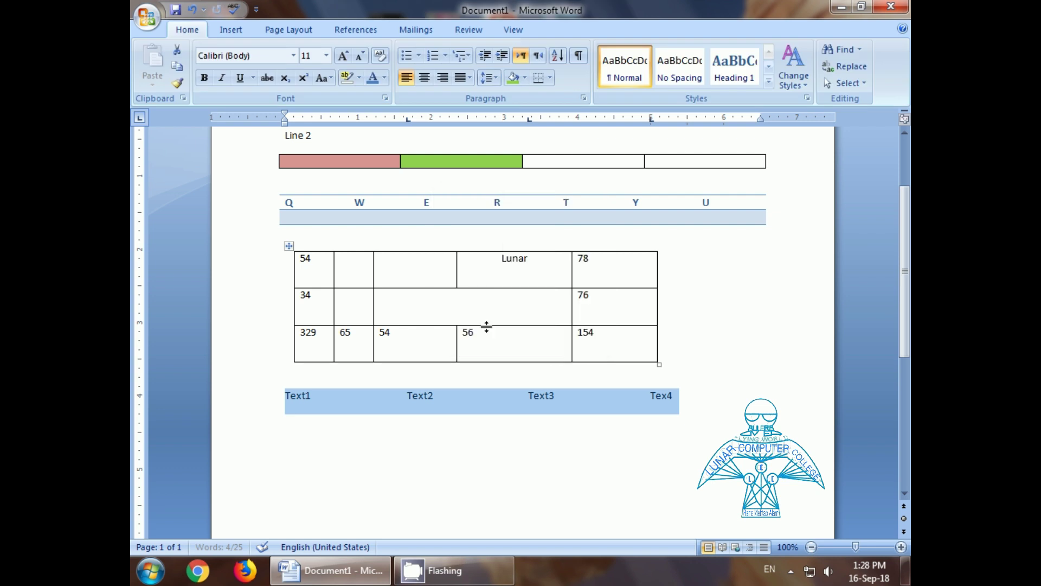
left_click(455, 456)
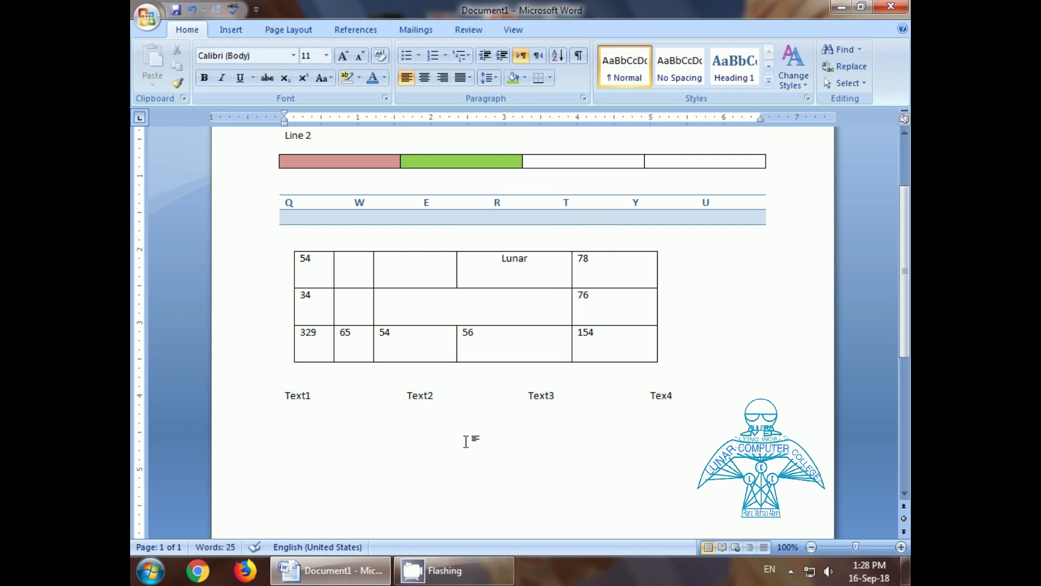
left_click(231, 30)
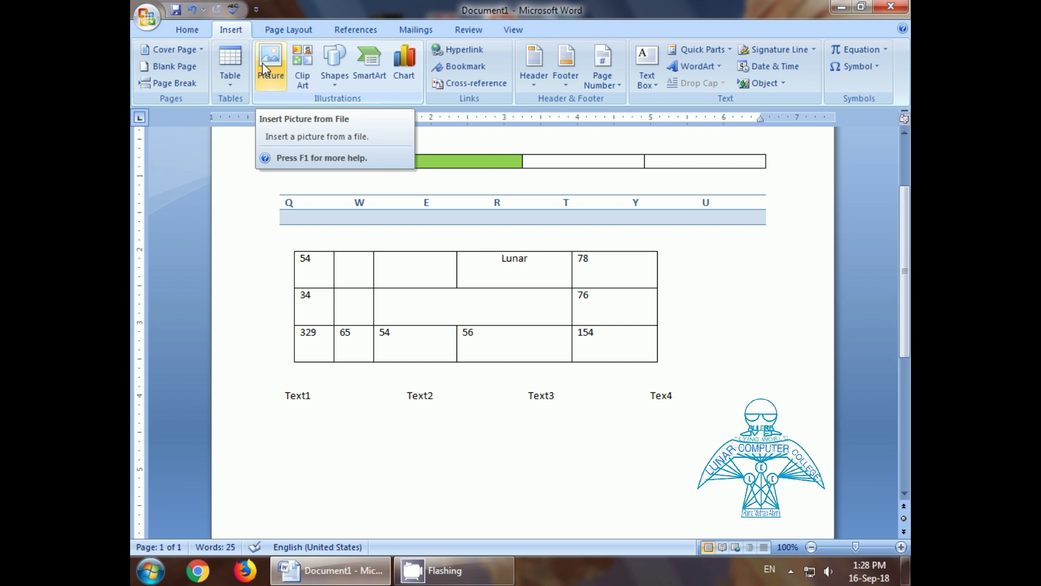
Step: Insert the Koala sample picture and shrink it to about 2.23 by 2.97 inches
left_click(262, 64)
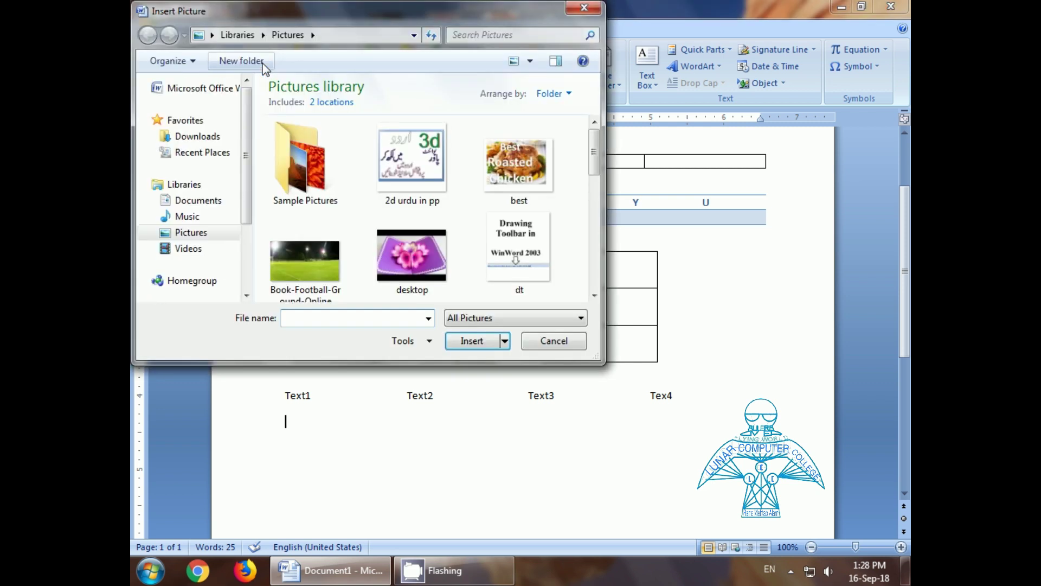
double_click(318, 180)
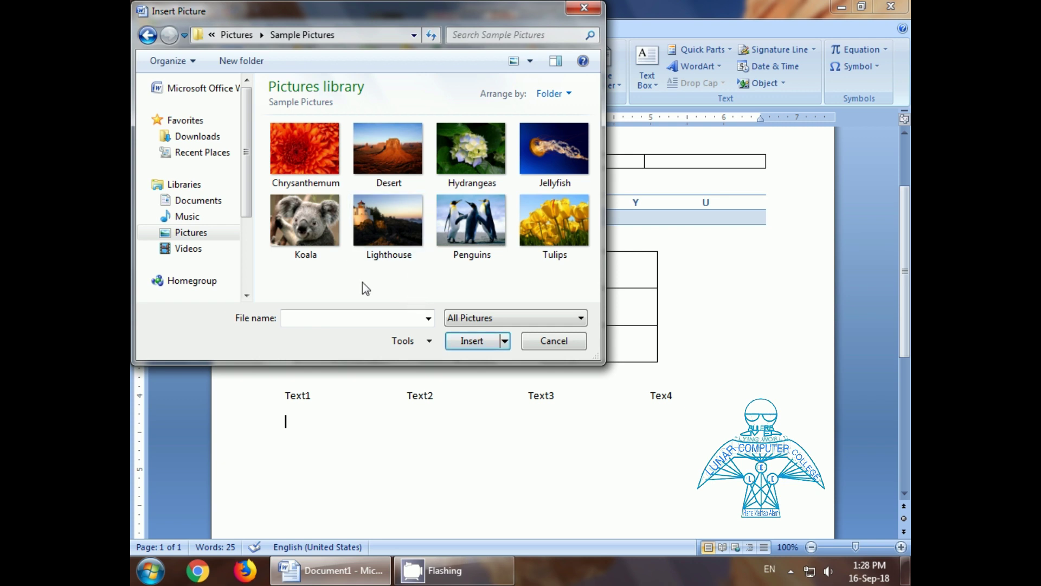
double_click(311, 224)
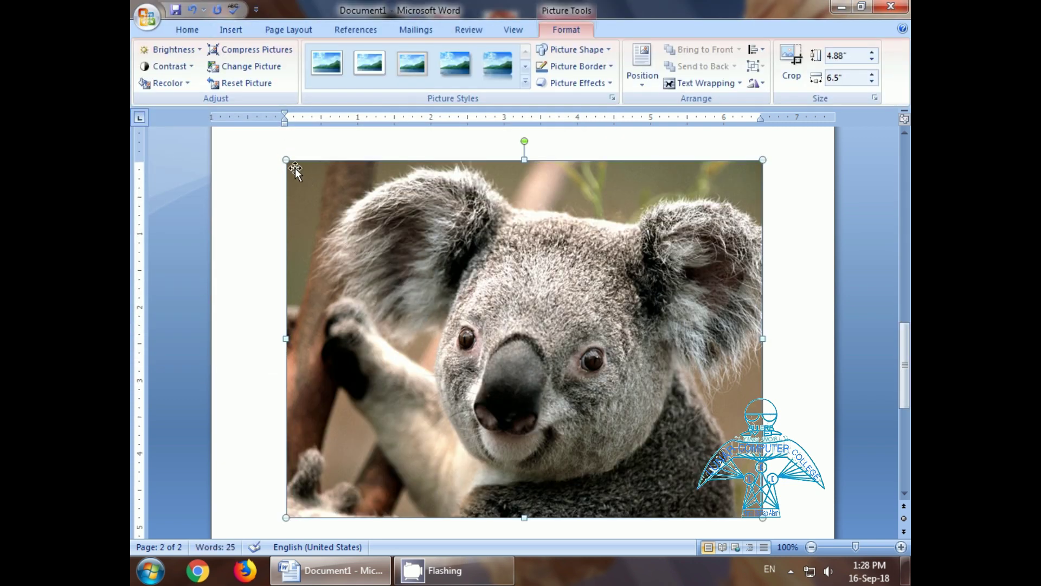
left_click_drag(286, 159, 545, 354)
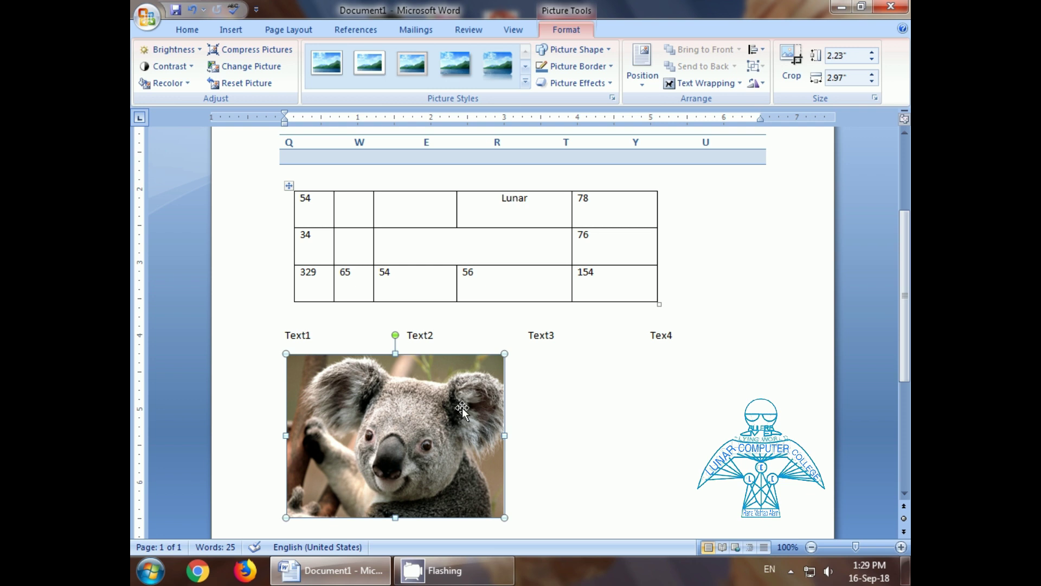
scroll(600, 393, "down", 3)
scroll(599, 393, "up", 3)
scroll(600, 392, "down", 3)
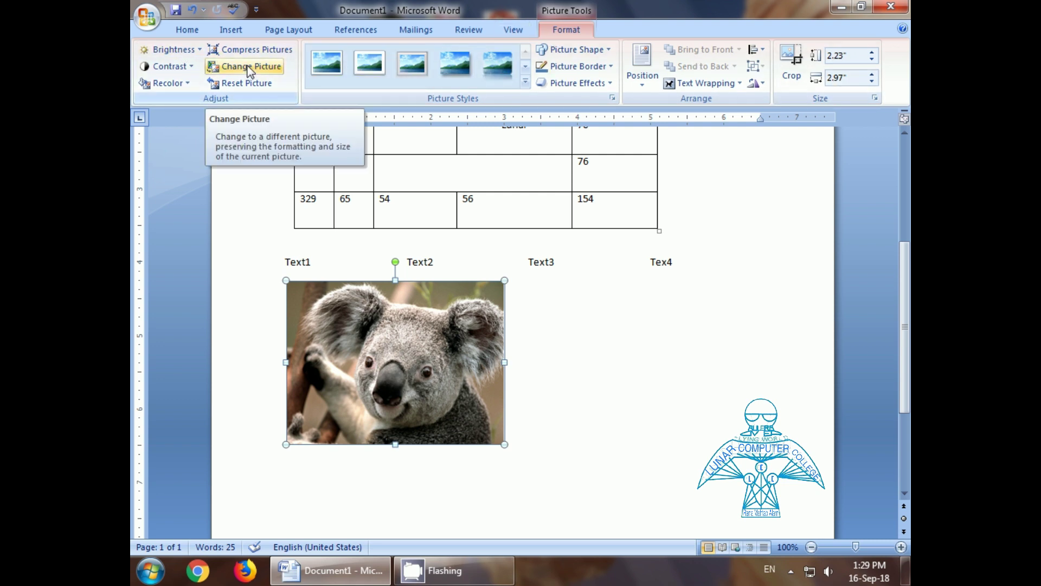
Step: Try the brightness options and a light green recolour on the koala, then undo the recolour
left_click(199, 53)
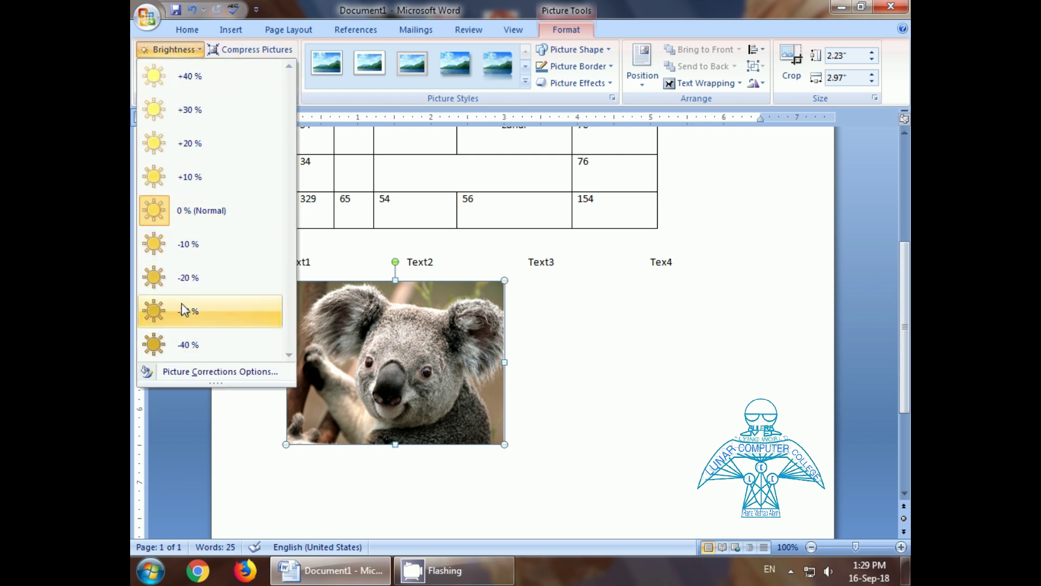
left_click(551, 304)
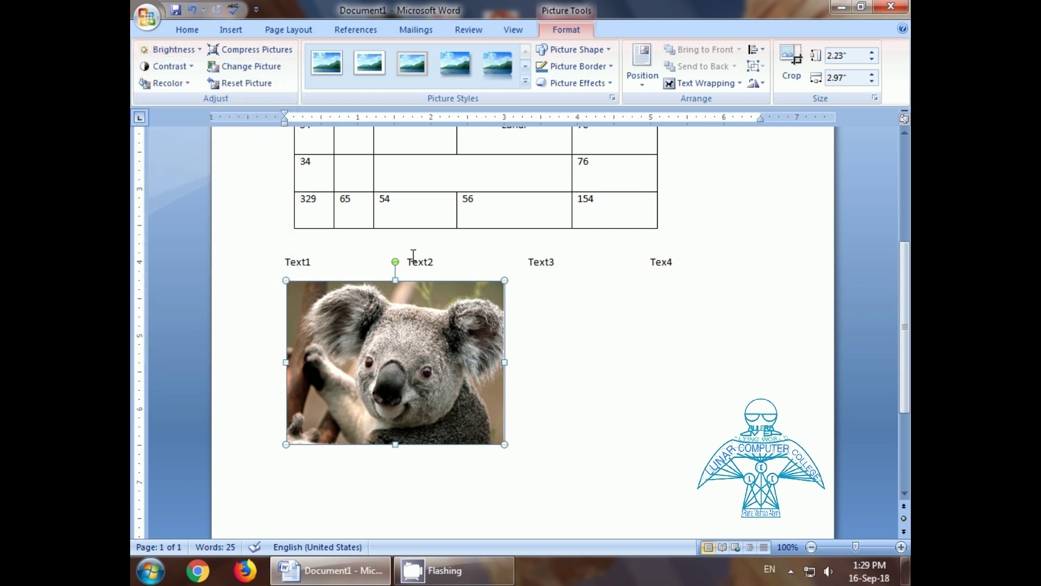
left_click(187, 86)
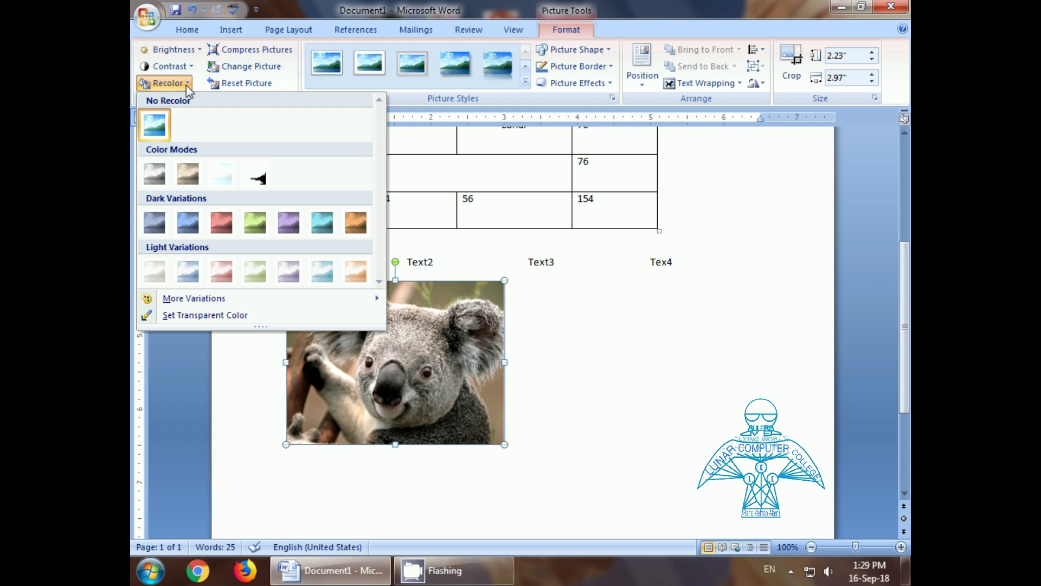
left_click(255, 274)
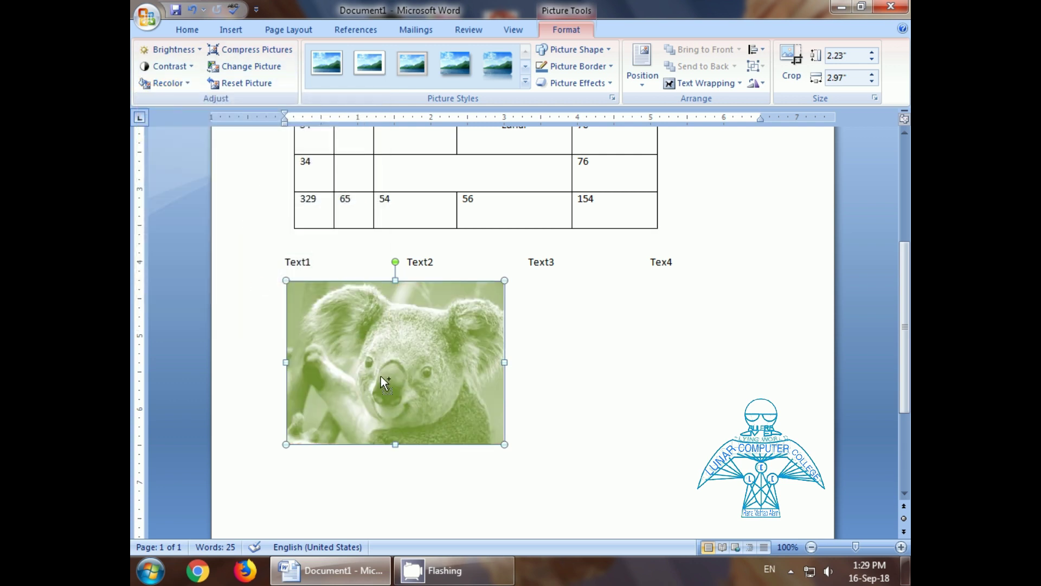
key("ctrl+z")
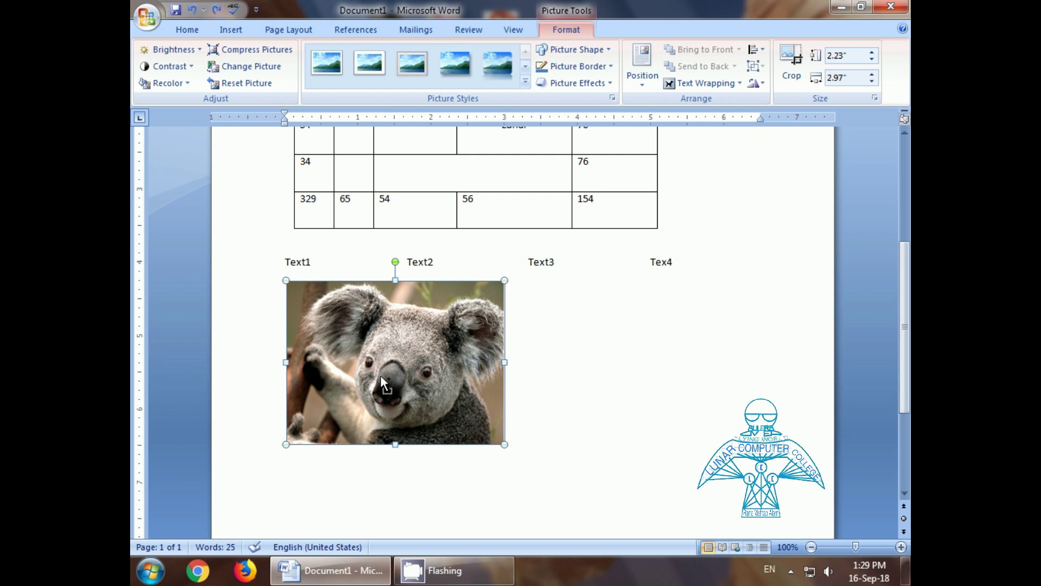
Step: Swap the koala for the Tulips sample picture, undoing the accidental enlargement
left_click(242, 69)
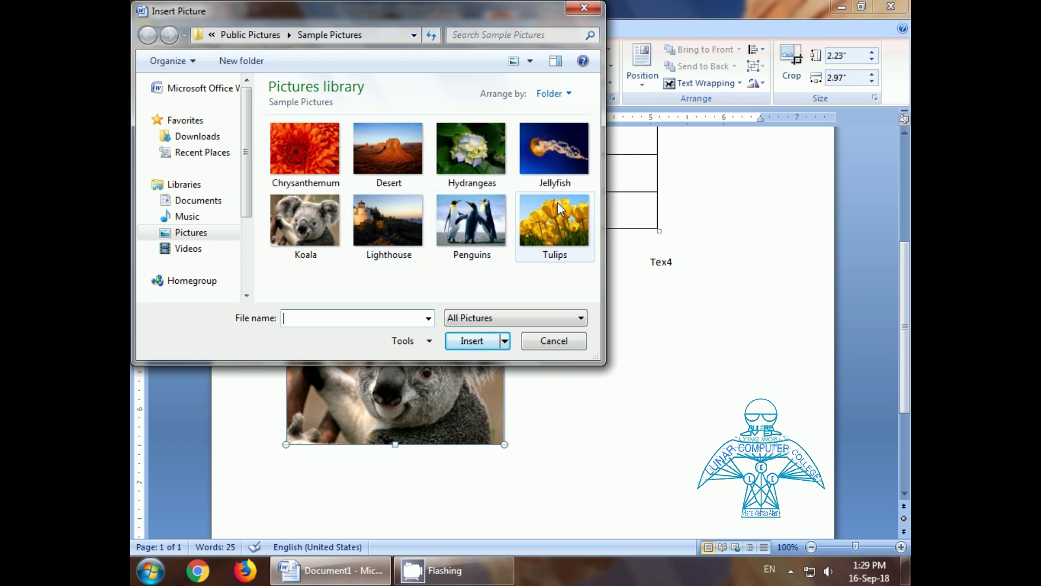
double_click(556, 229)
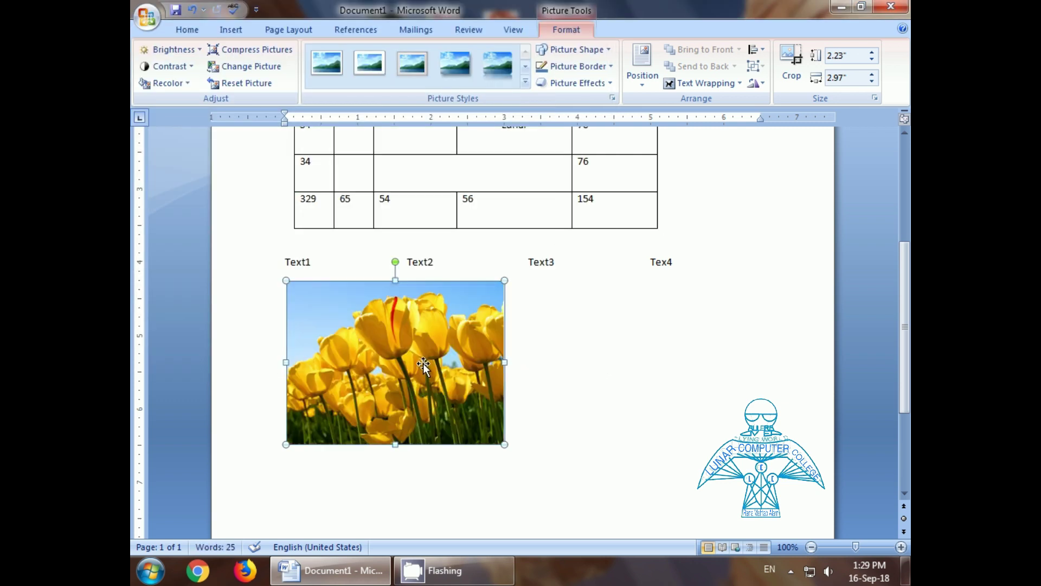
scroll(372, 304, "up", 3)
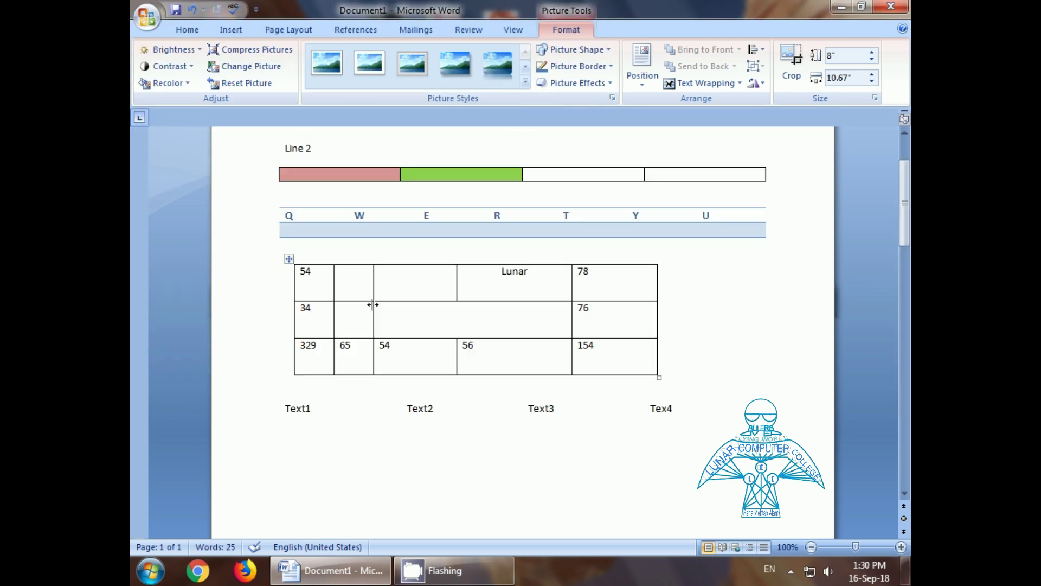
key("ctrl+z")
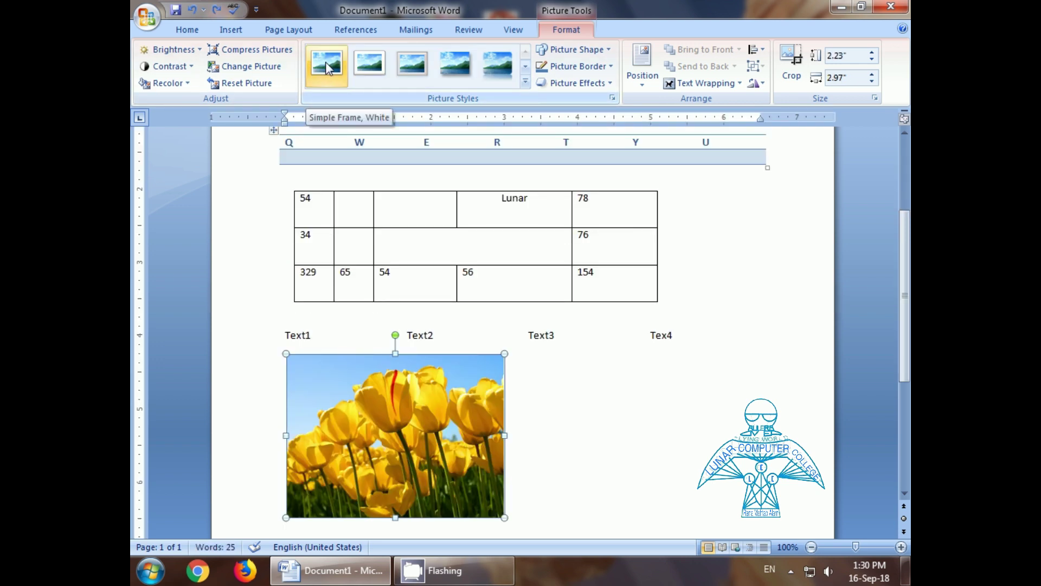
Step: Try several frame styles on the tulip picture, ending with a tilted white-frame perspective style
left_click(328, 68)
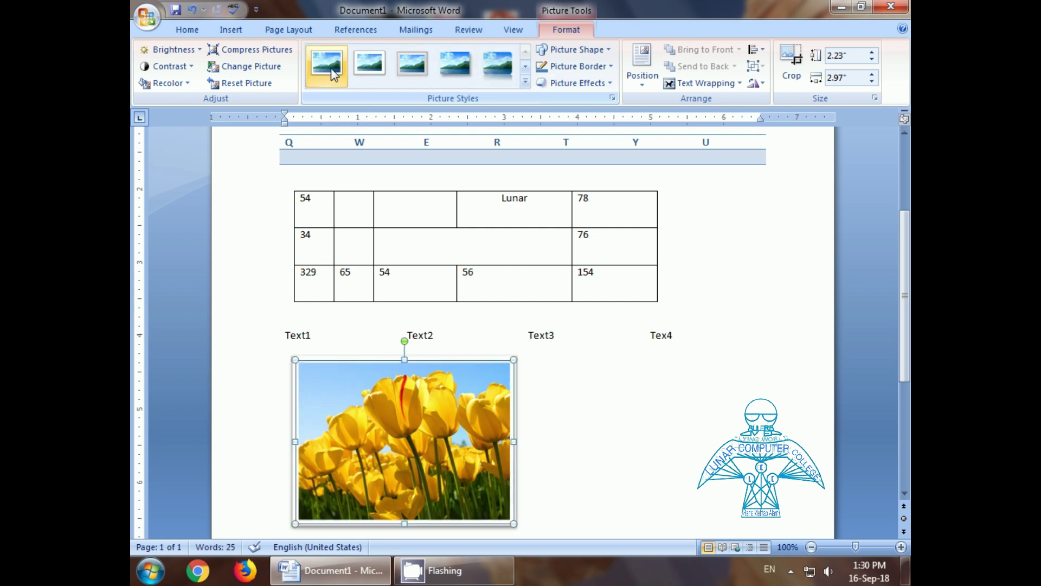
left_click(370, 63)
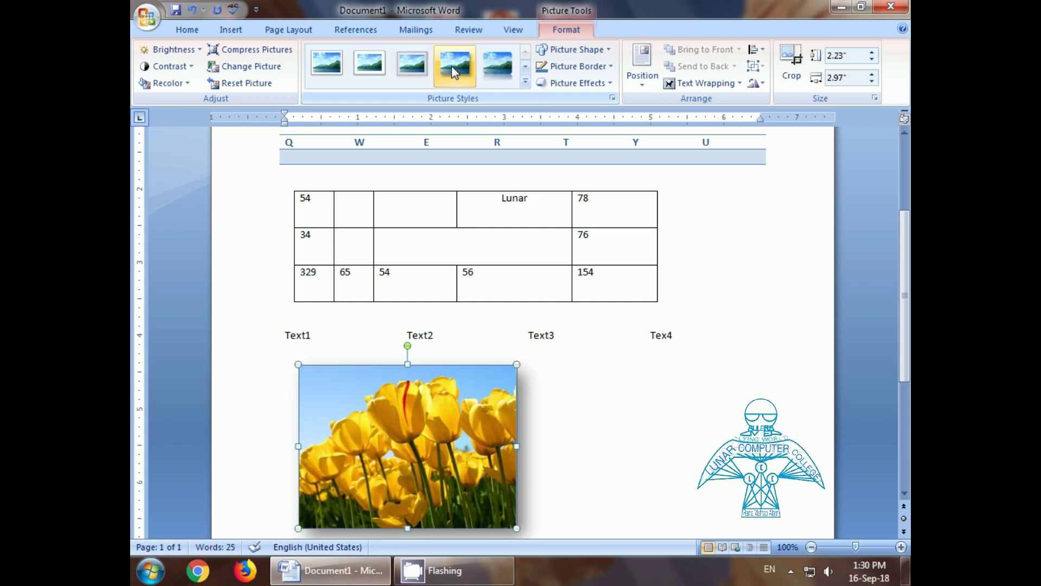
left_click(492, 66)
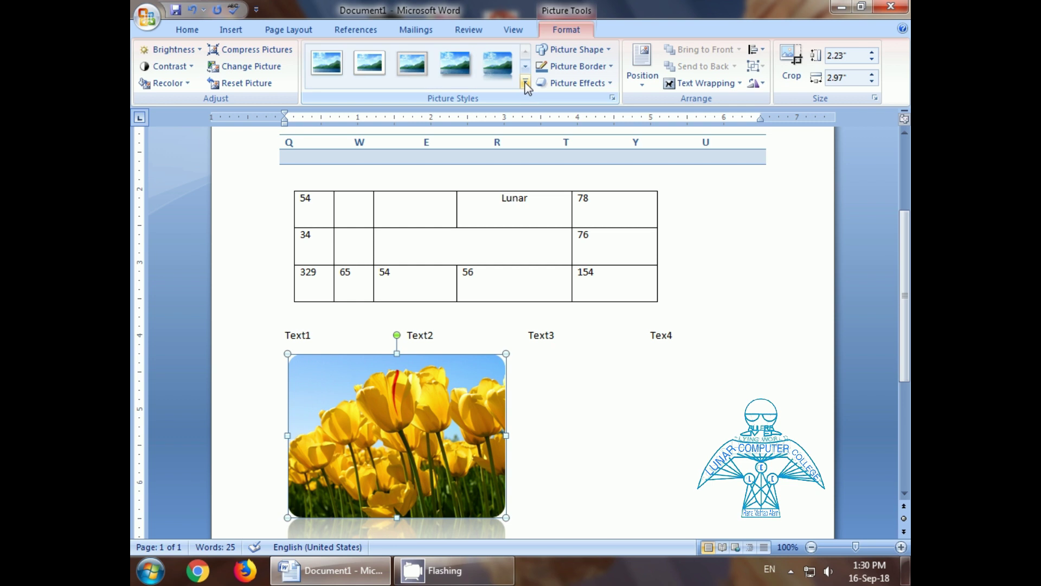
left_click(525, 82)
left_click(498, 109)
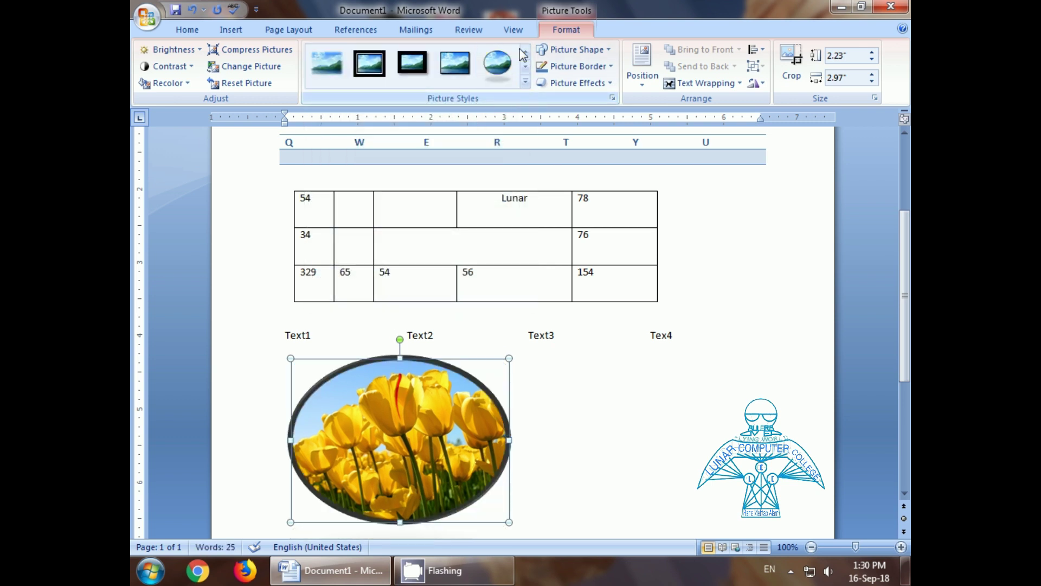
left_click(526, 82)
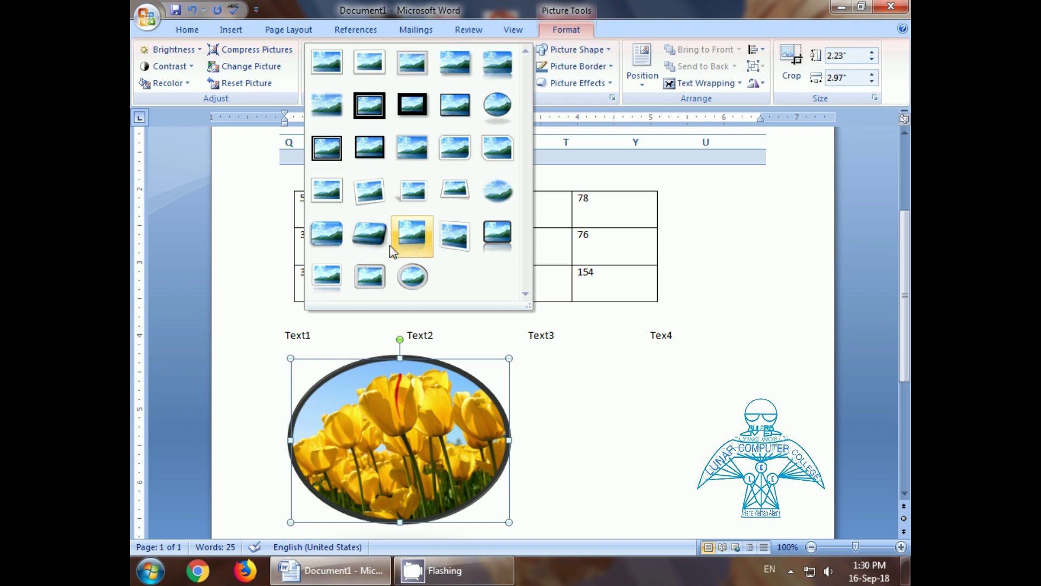
left_click(455, 235)
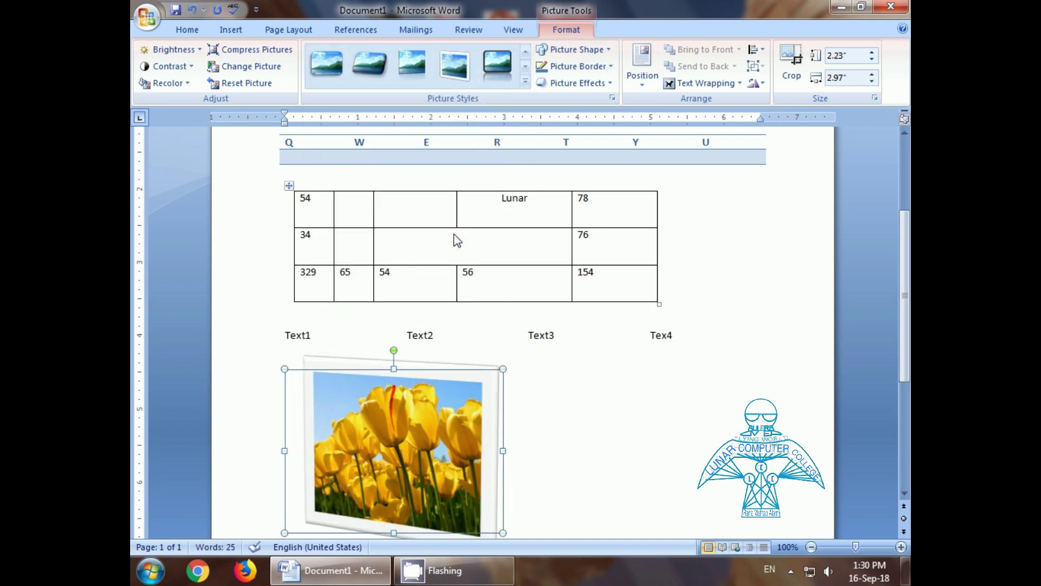
left_click(608, 50)
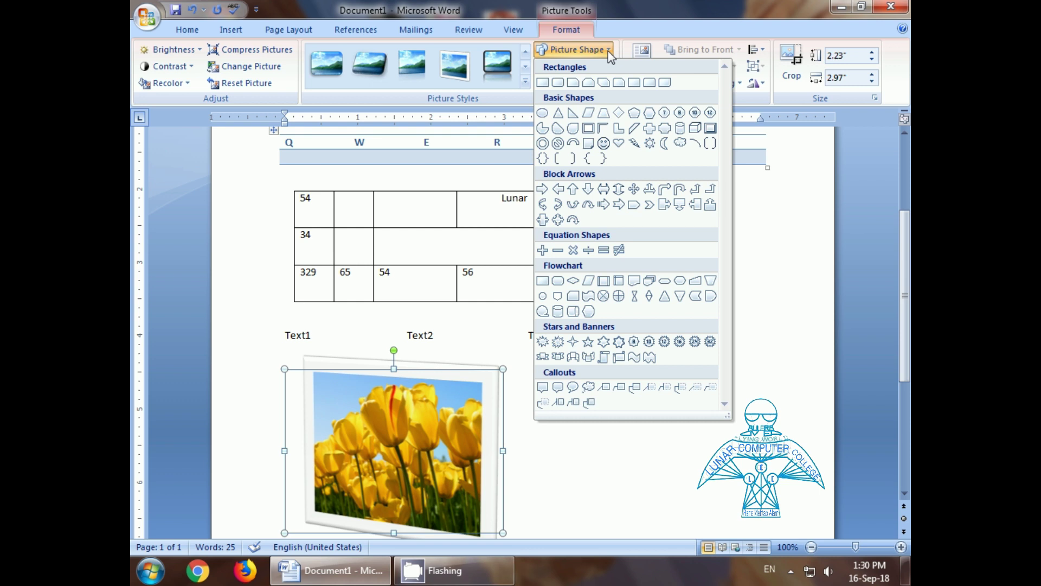
Step: Reshape the tulip picture into a down arrow, then into a curved arrow
left_click(587, 189)
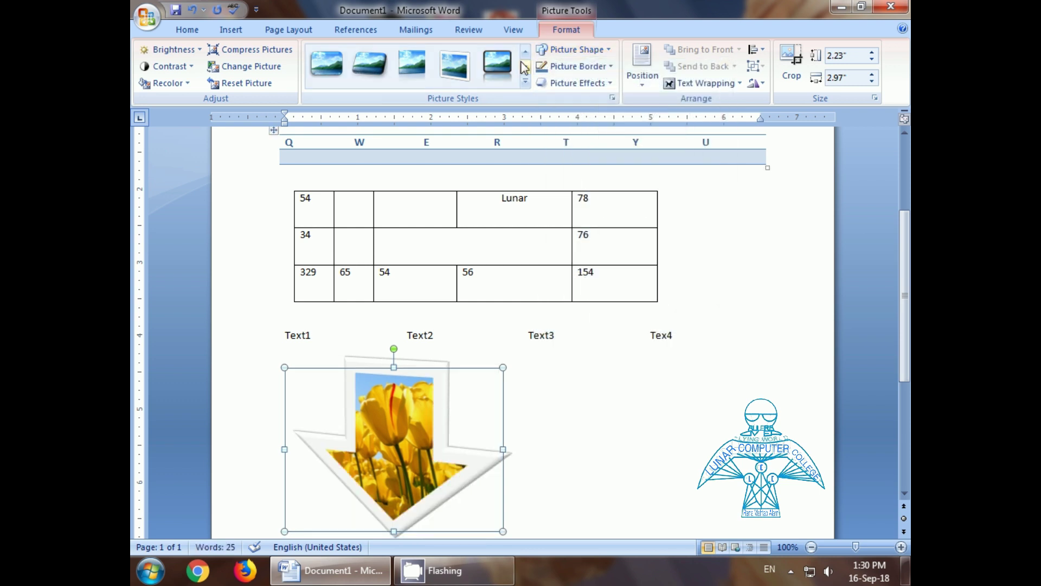
left_click(609, 50)
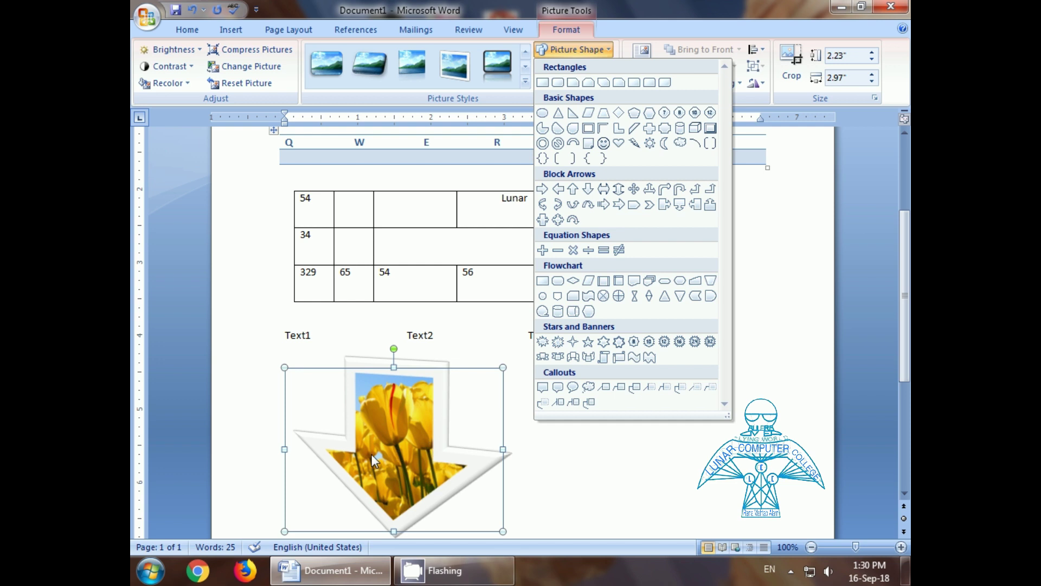
left_click(542, 205)
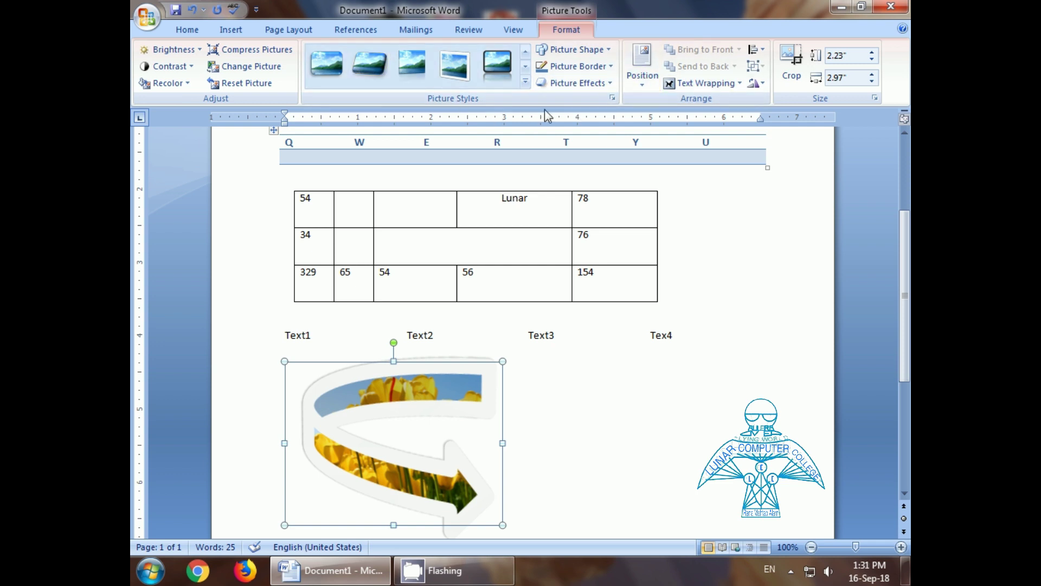
Step: Give the curved-arrow picture a dark red border
left_click(576, 66)
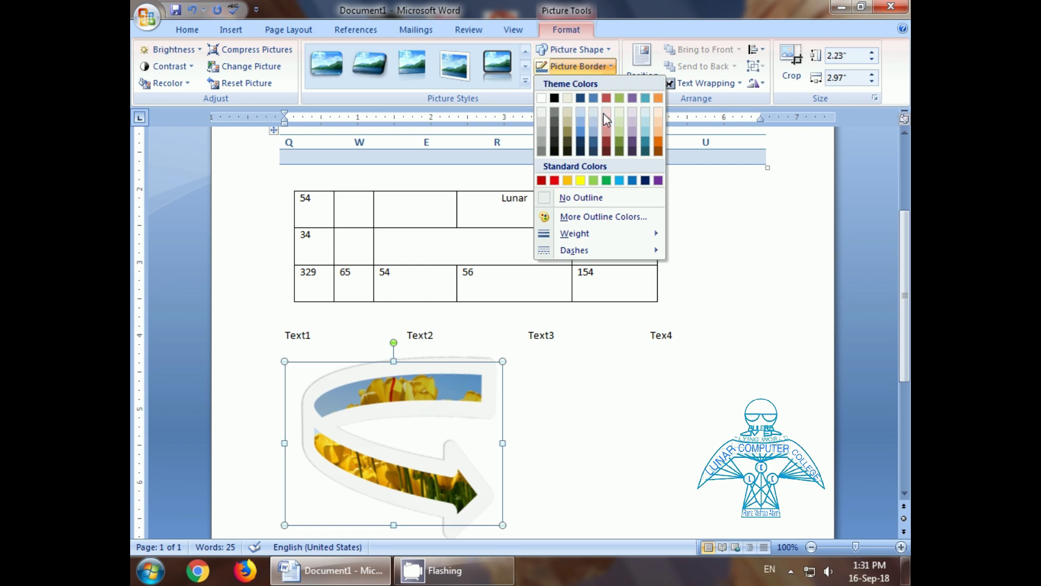
mouse_move(616, 233)
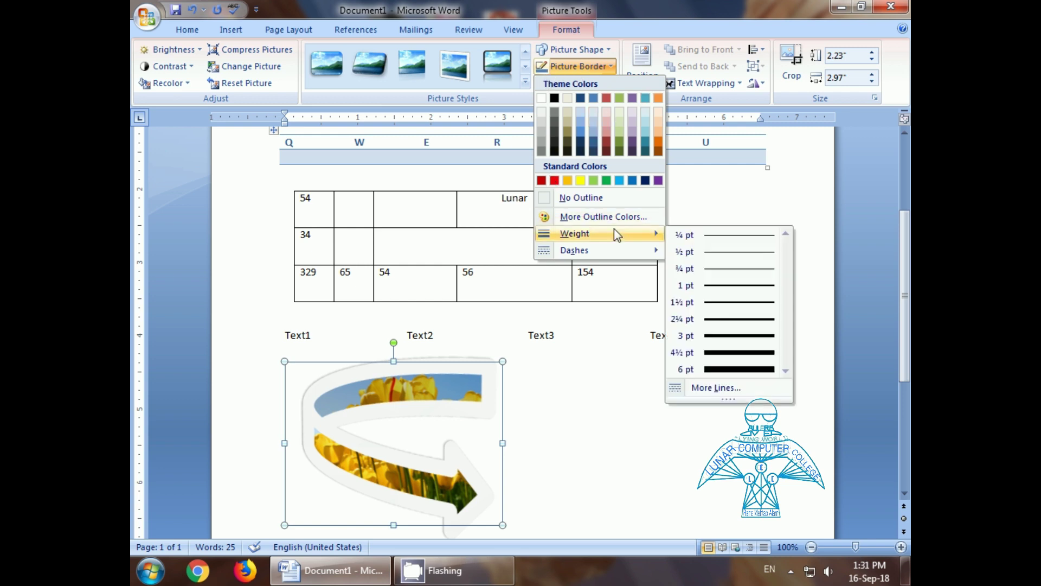
left_click(606, 145)
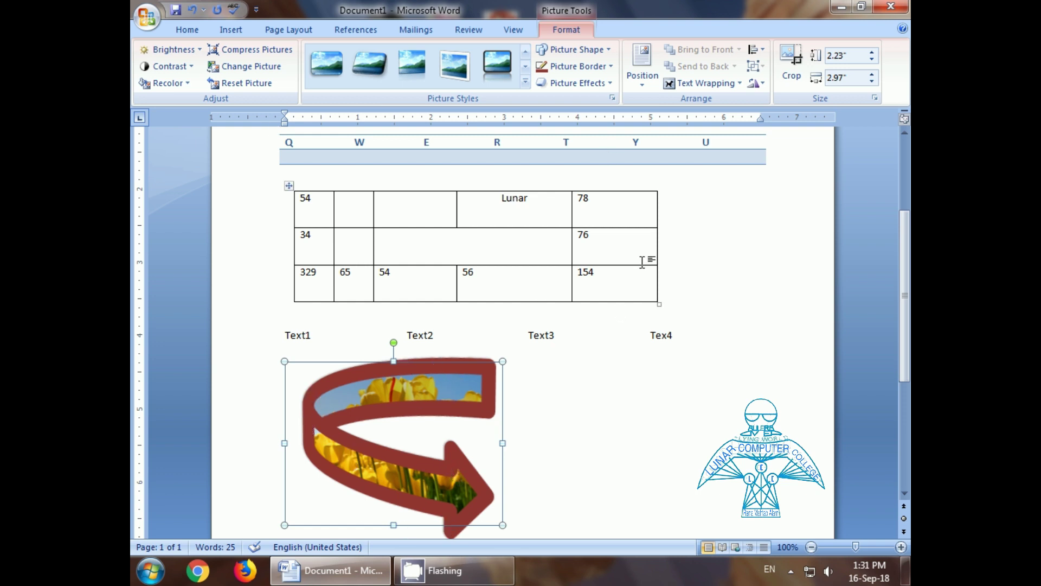
Step: Add a red glow variation around the curved-arrow tulip picture
left_click(596, 85)
mouse_move(580, 149)
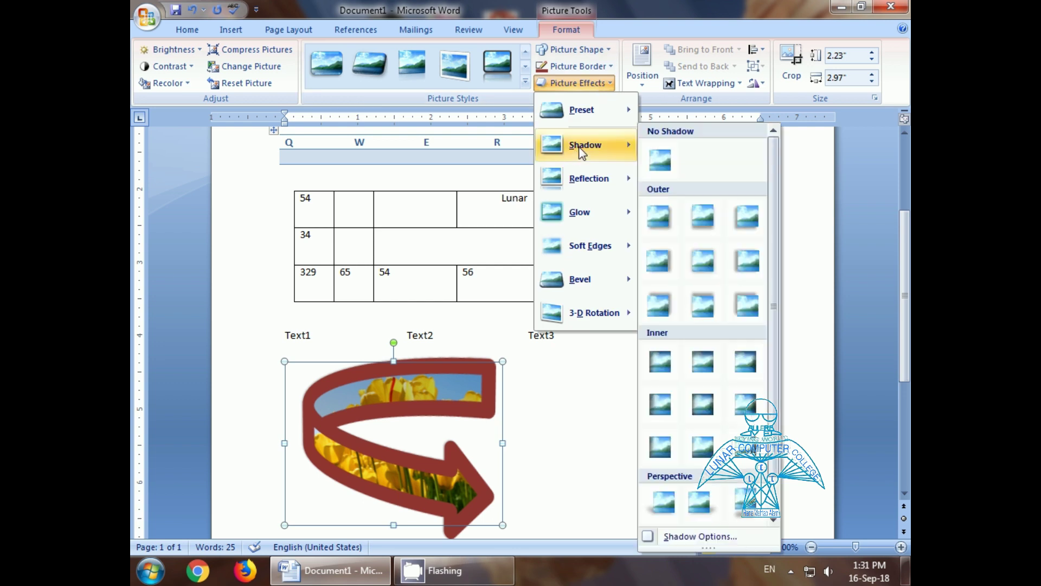
mouse_move(581, 220)
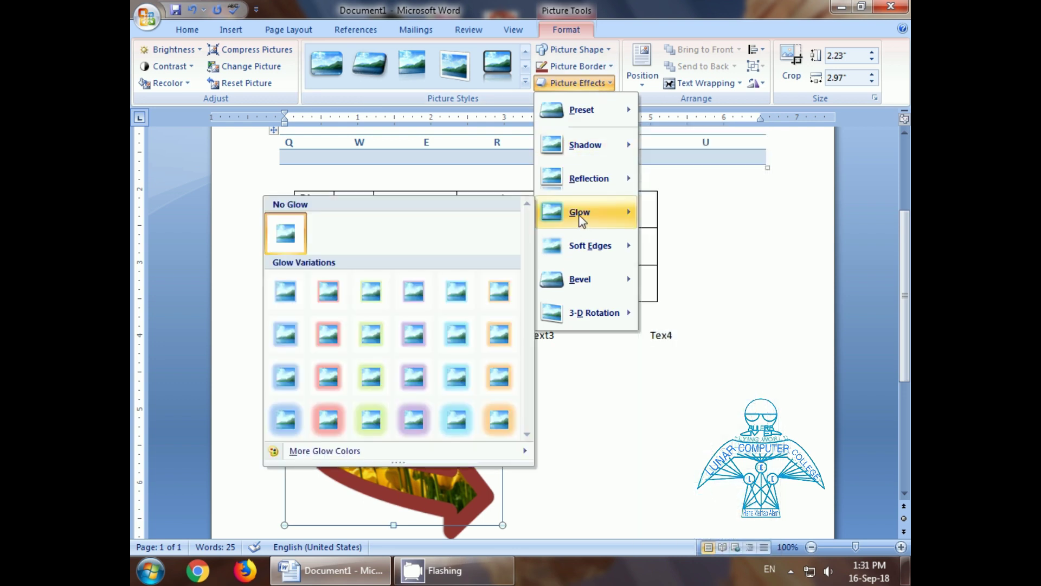
left_click(324, 383)
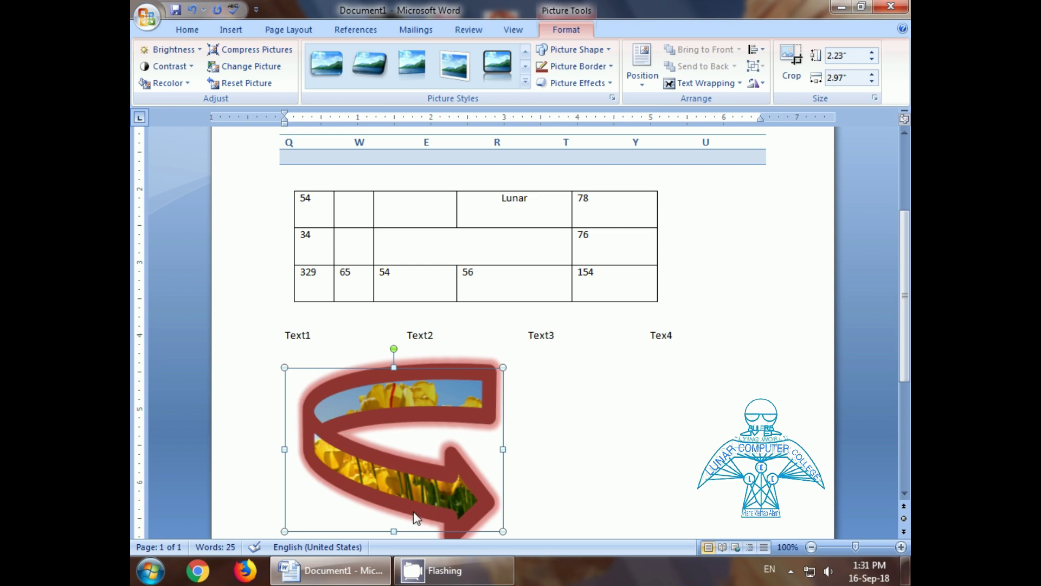
left_click(639, 86)
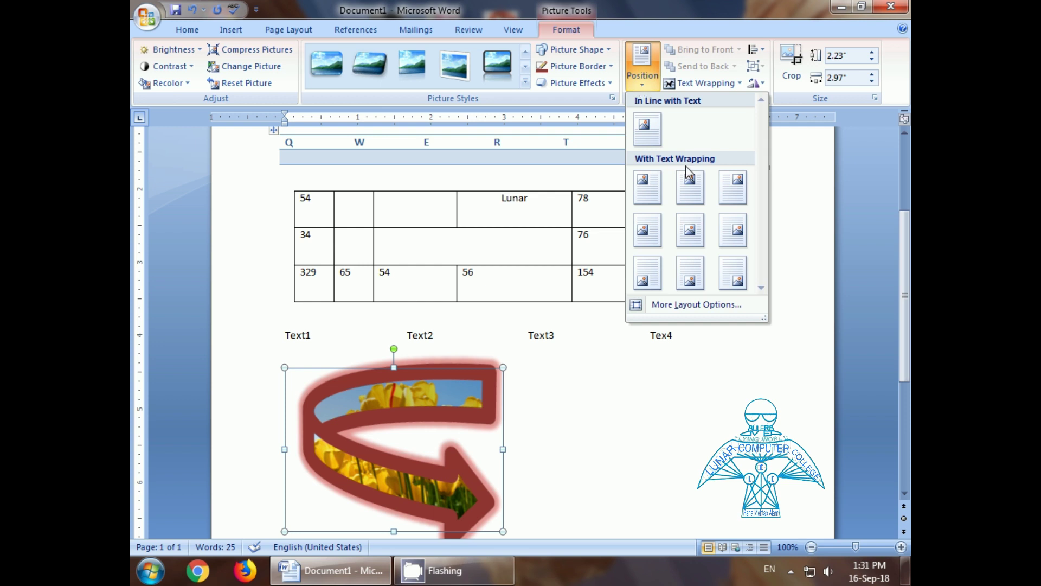
Step: Try the picture at middle-centre, top-left, bottom-right, then back at middle-centre of the page
left_click(696, 237)
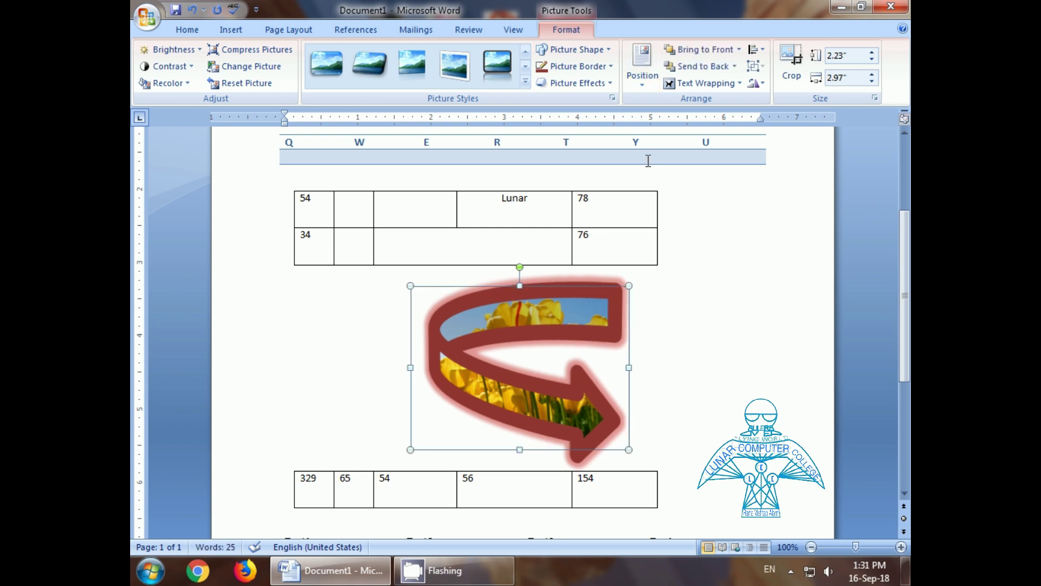
left_click(642, 86)
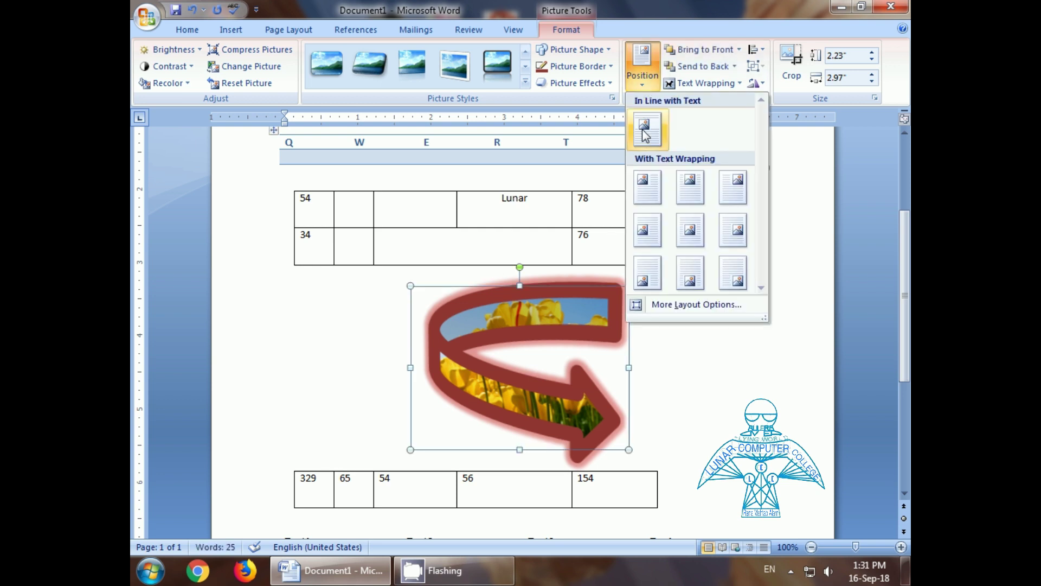
left_click(644, 179)
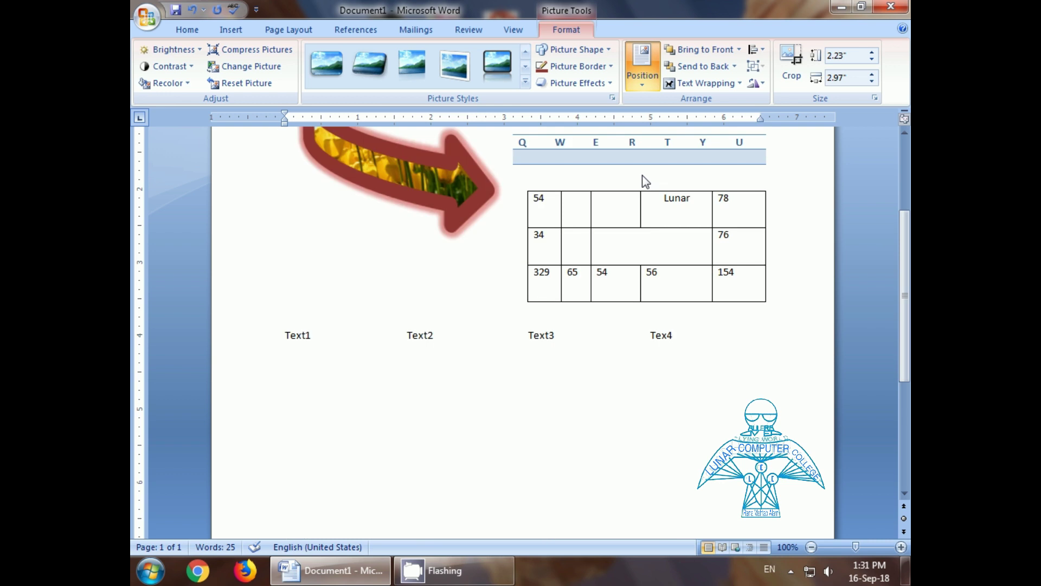
scroll(581, 217, "up", 5)
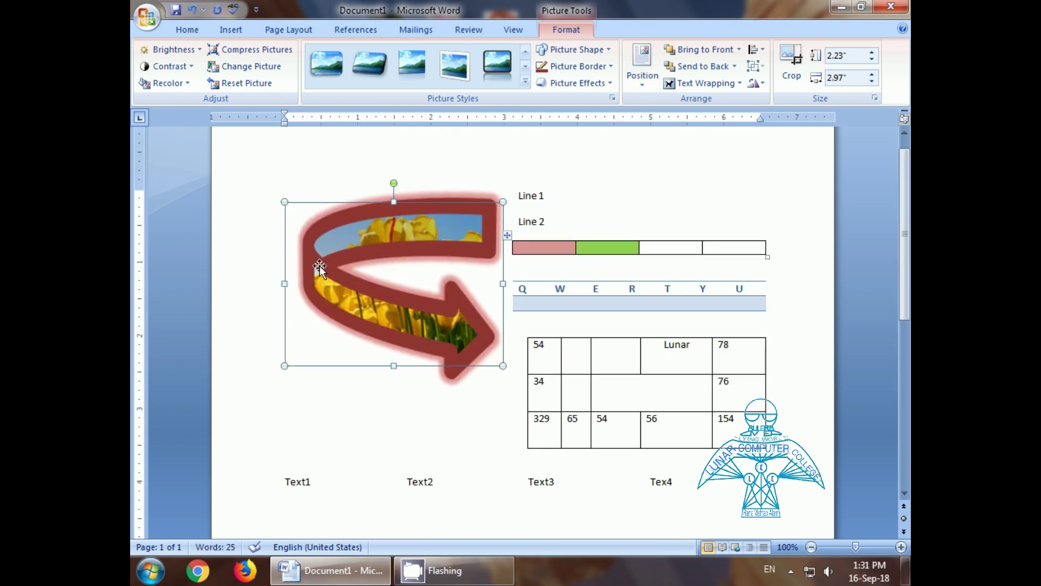
left_click(643, 86)
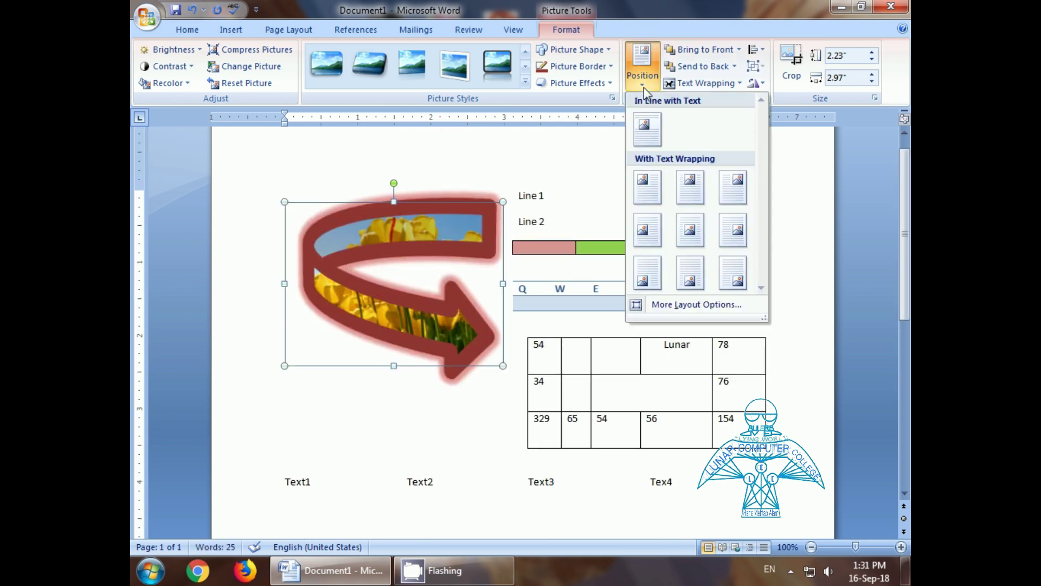
left_click(733, 274)
scroll(718, 272, "down", 12)
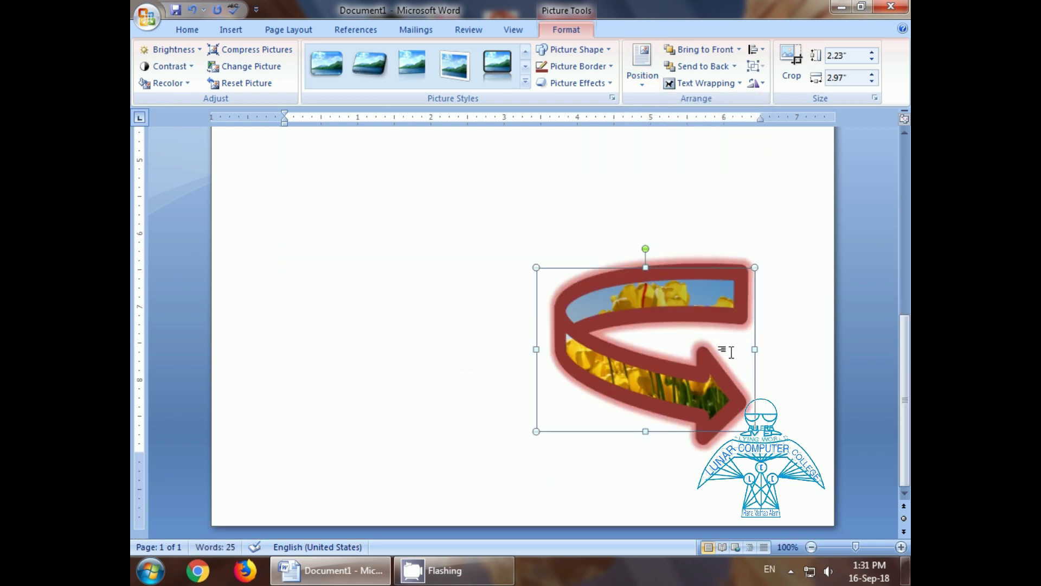
scroll(678, 318, "up", 13)
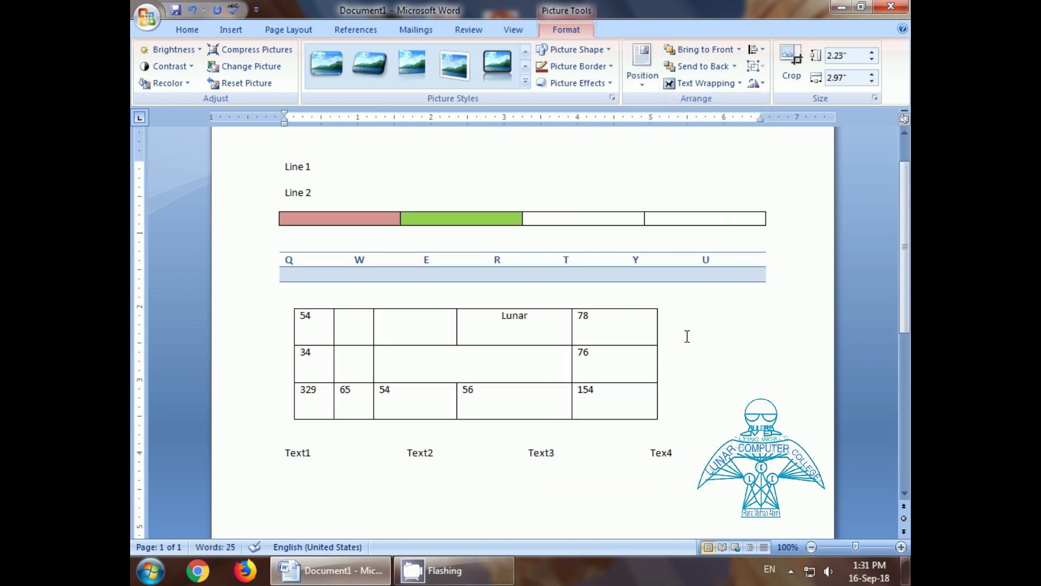
left_click(641, 79)
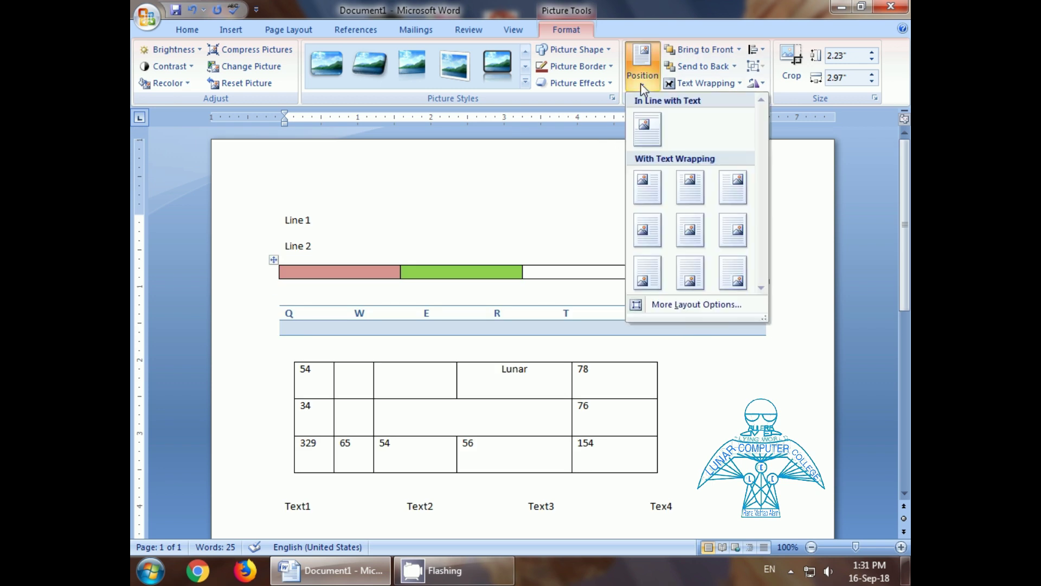
left_click(692, 238)
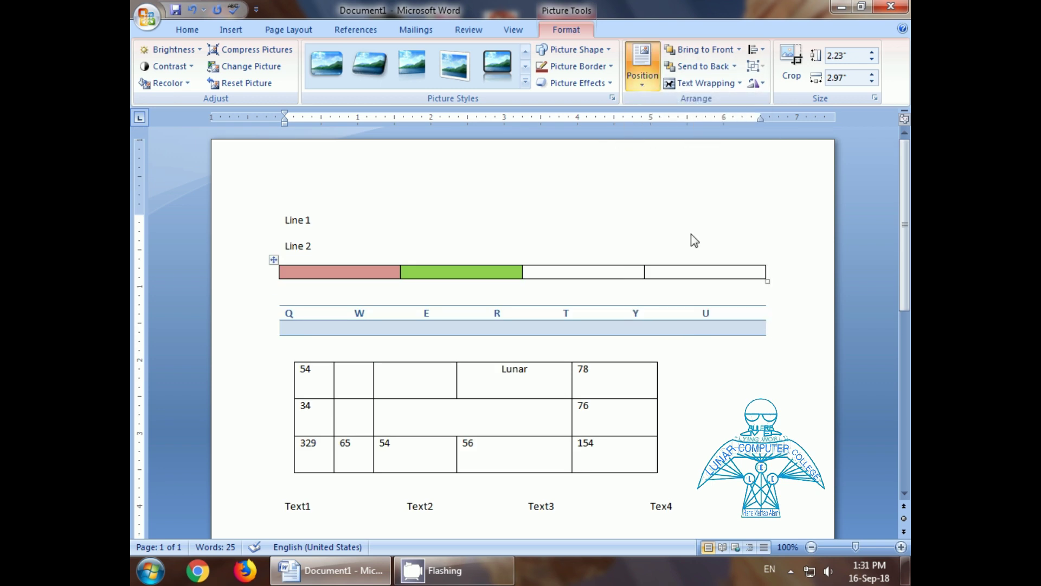
scroll(643, 252, "down", 5)
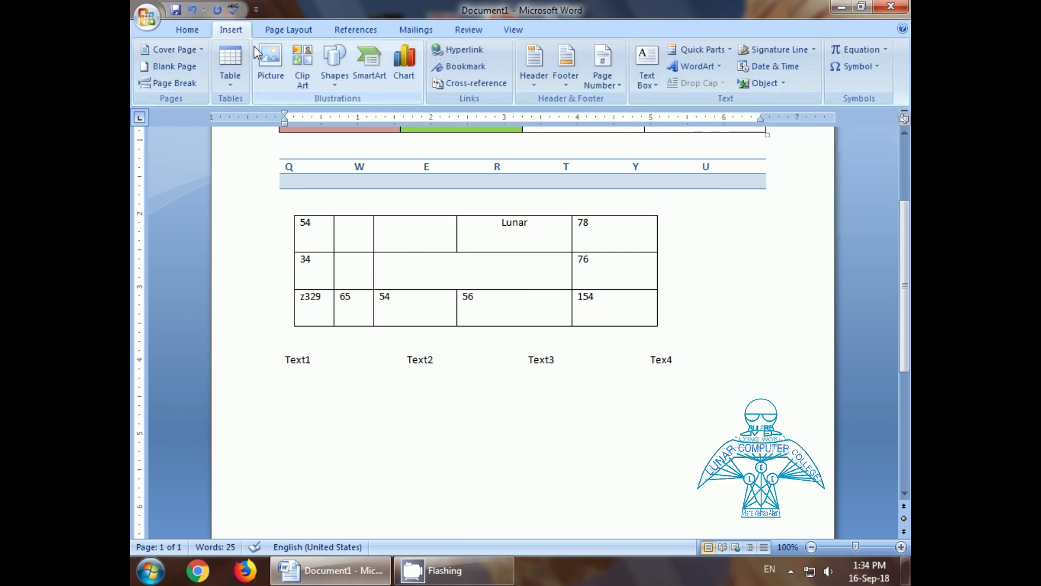
Step: Insert the lakeside house clip art below the Text2 label and shrink it to about half size
left_click(301, 78)
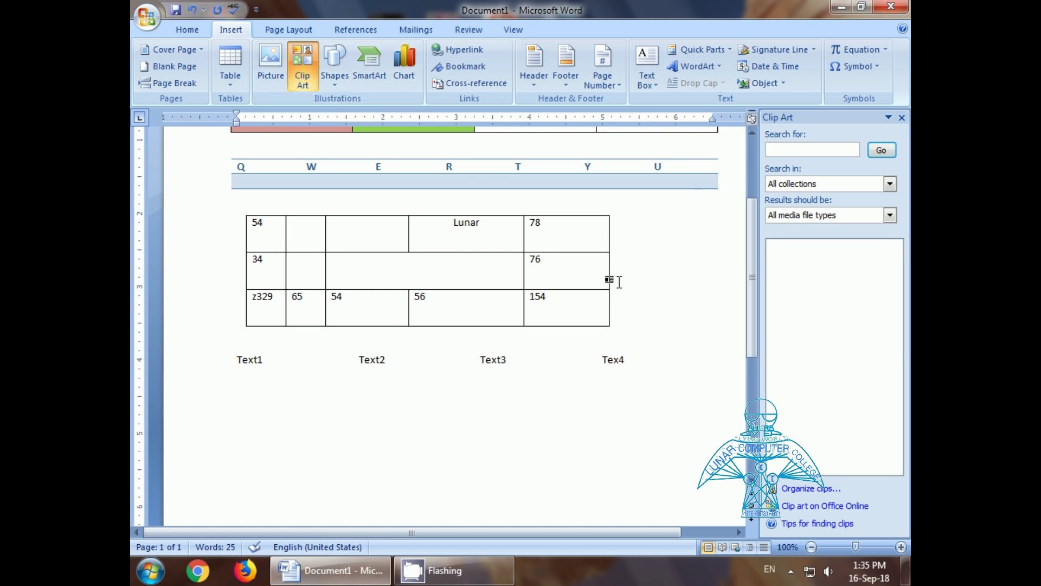
left_click(794, 151)
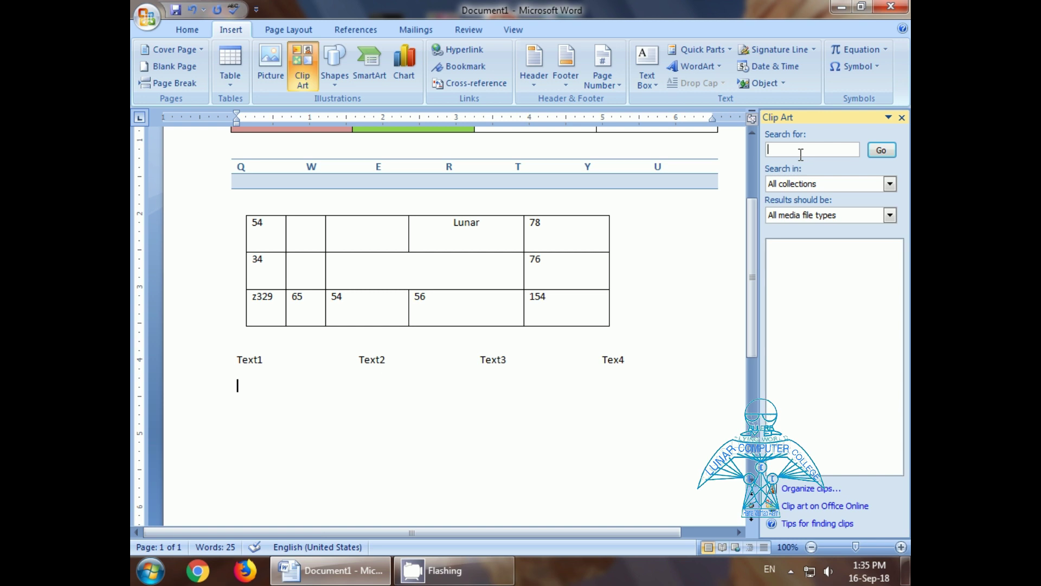
left_click(881, 150)
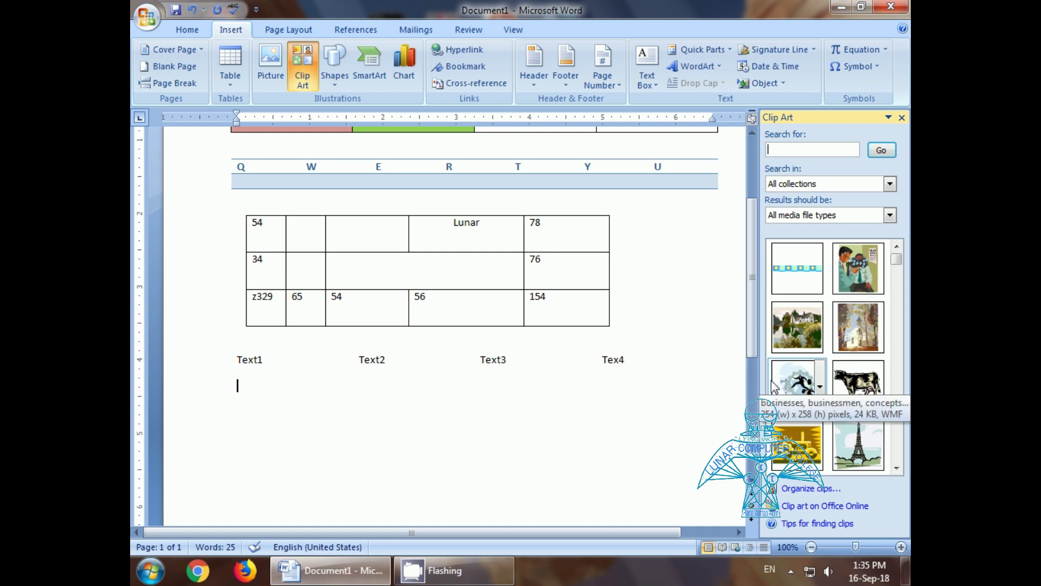
left_click_drag(792, 325, 596, 363)
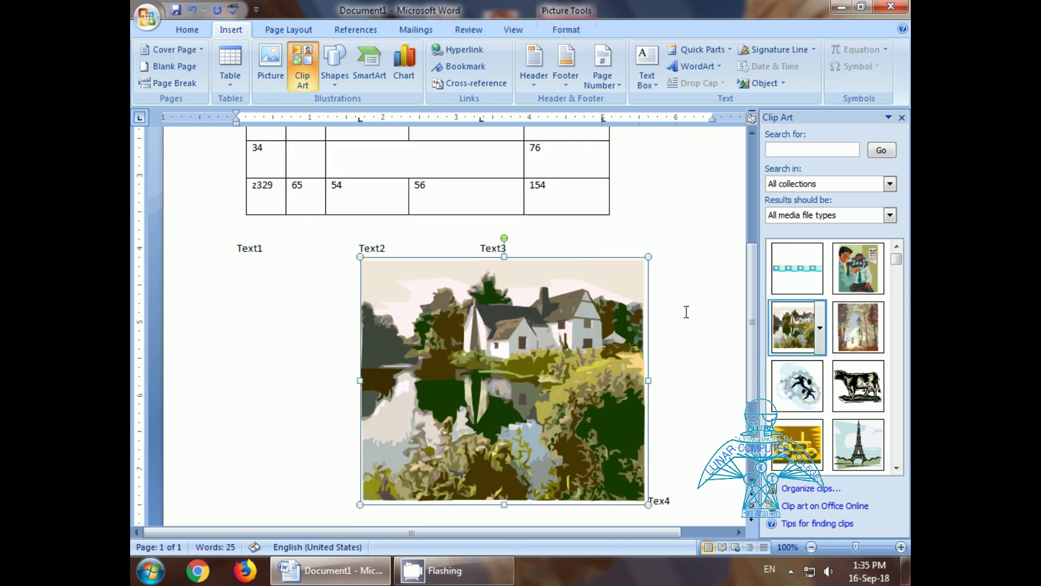
left_click_drag(649, 257, 467, 416)
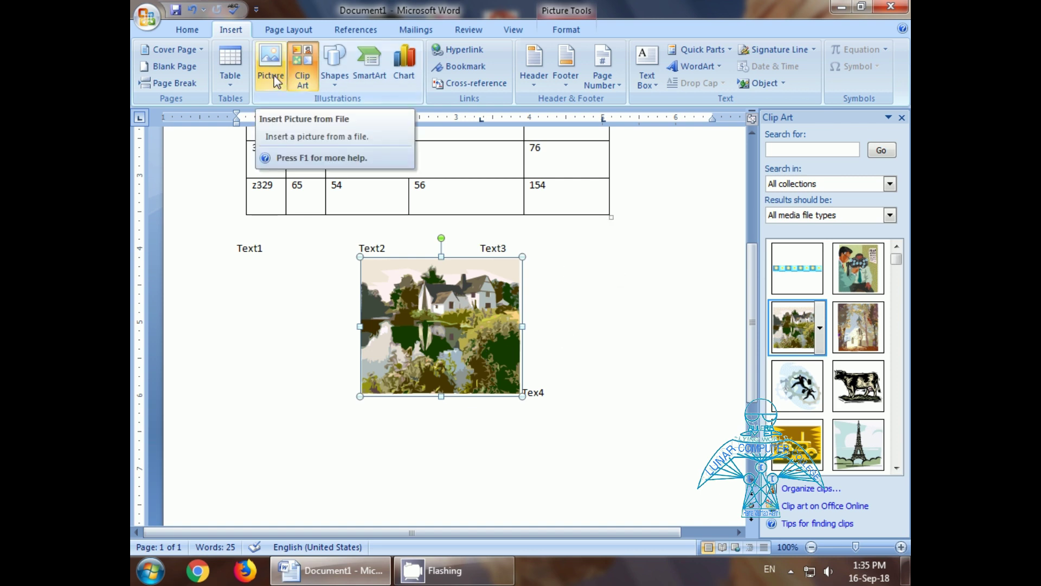
Step: Draw a right-pointing block arrow beside the house picture
left_click(542, 391)
left_click(335, 76)
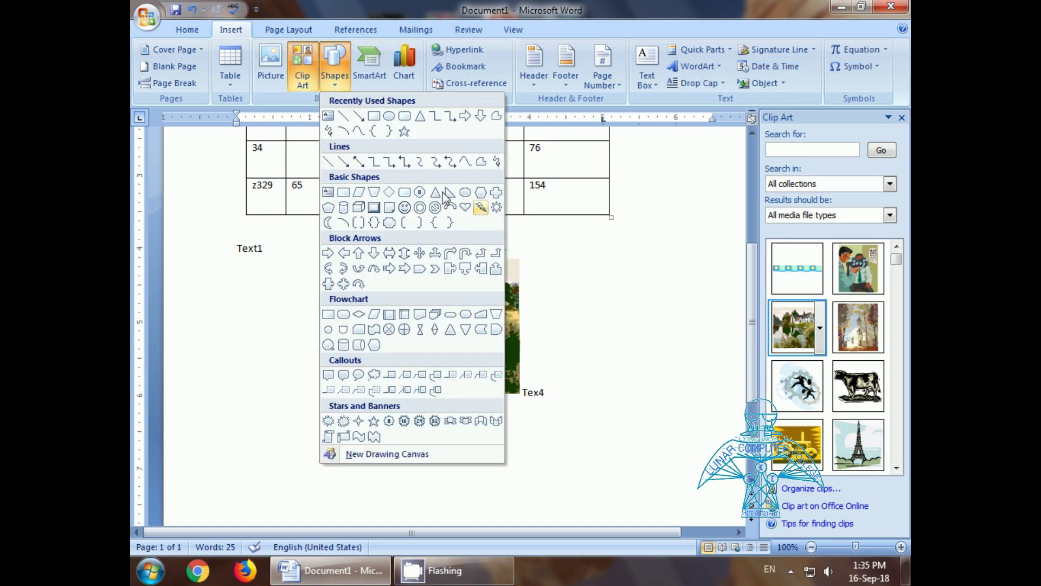
left_click(466, 117)
left_click_drag(552, 244, 656, 323)
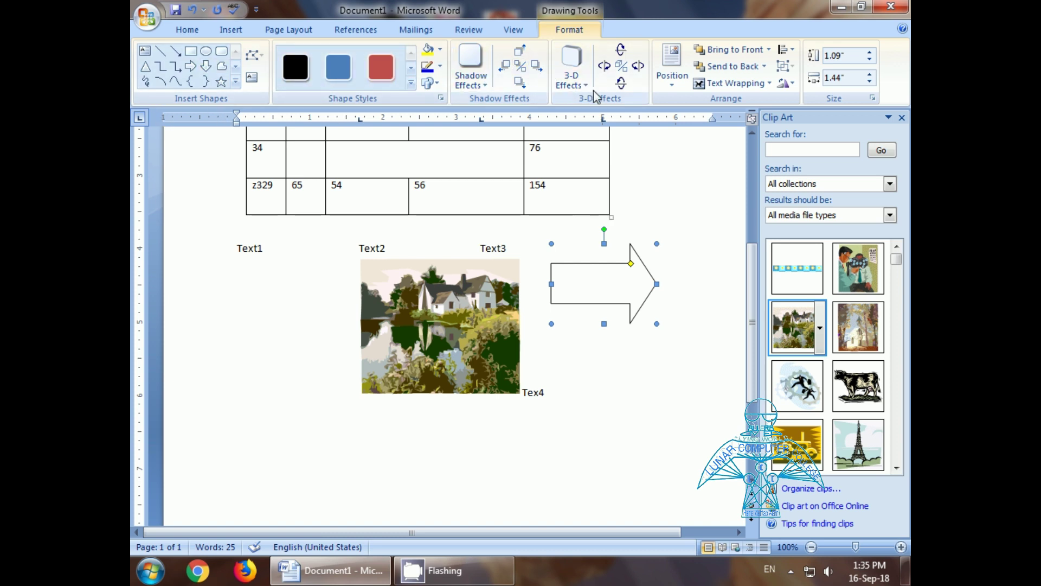
Step: Make the arrow 3-D, tilting it twelve steps one way, then nine steps back right
left_click(621, 51)
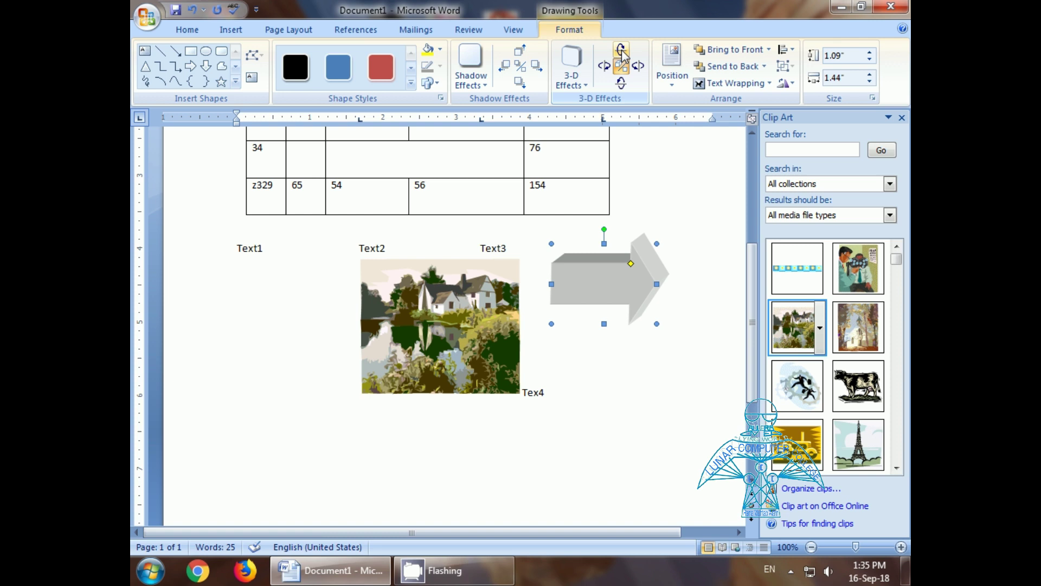
left_click(604, 66)
left_click(604, 66)
left_click(604, 66)
left_click(604, 66)
left_click(604, 66)
left_click(604, 67)
left_click(604, 66)
left_click(604, 67)
left_click(604, 66)
left_click(604, 66)
left_click(604, 66)
left_click(604, 67)
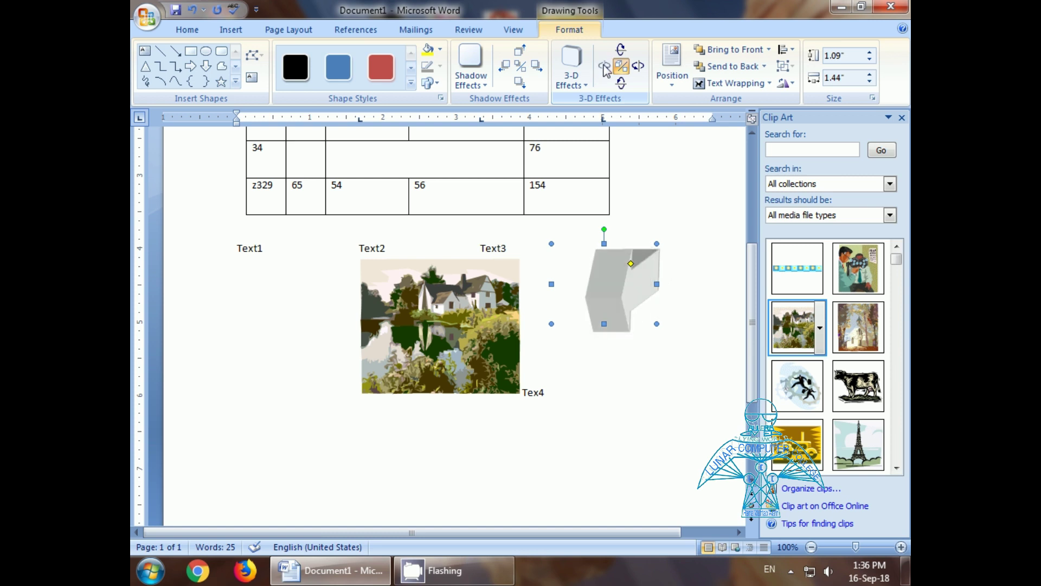
left_click(639, 66)
left_click(638, 66)
left_click(639, 66)
left_click(638, 66)
left_click(638, 66)
left_click(639, 66)
left_click(639, 67)
left_click(639, 66)
left_click(639, 67)
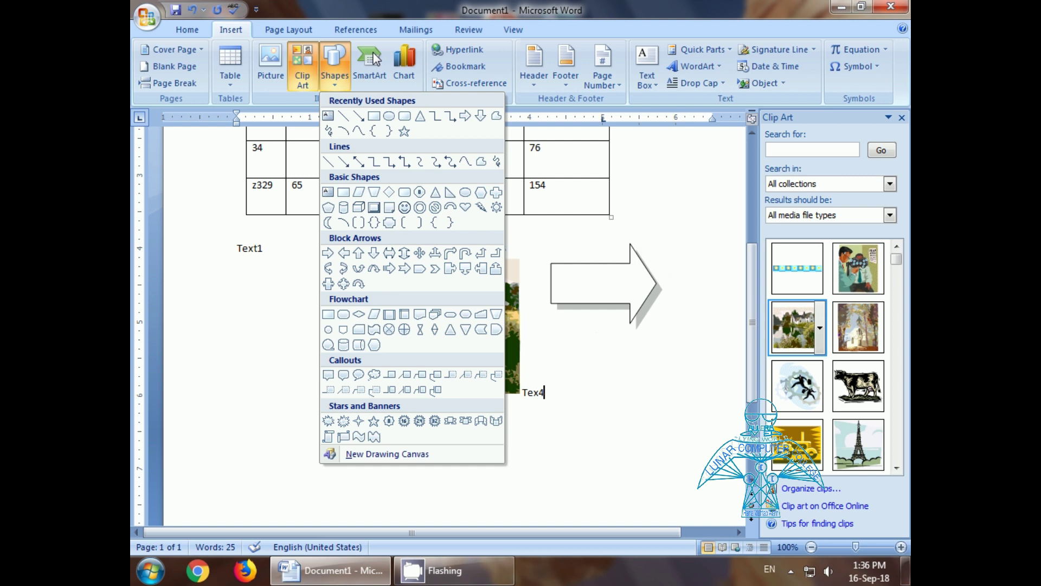
left_click(370, 59)
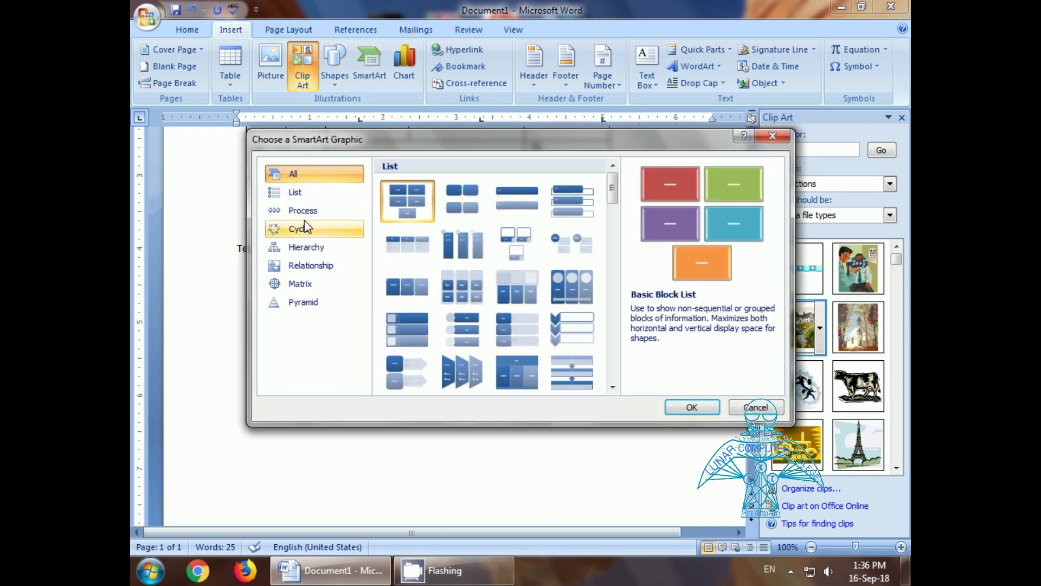
Step: Insert a Basic Matrix SmartArt graphic after browsing the Process, Cycle and Relationship layouts
left_click(306, 213)
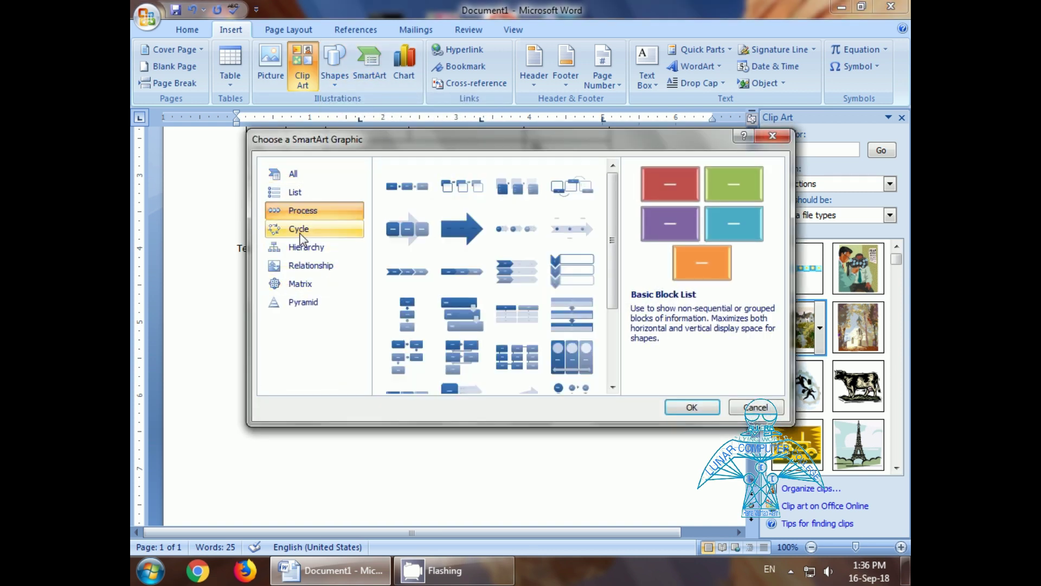
left_click(301, 232)
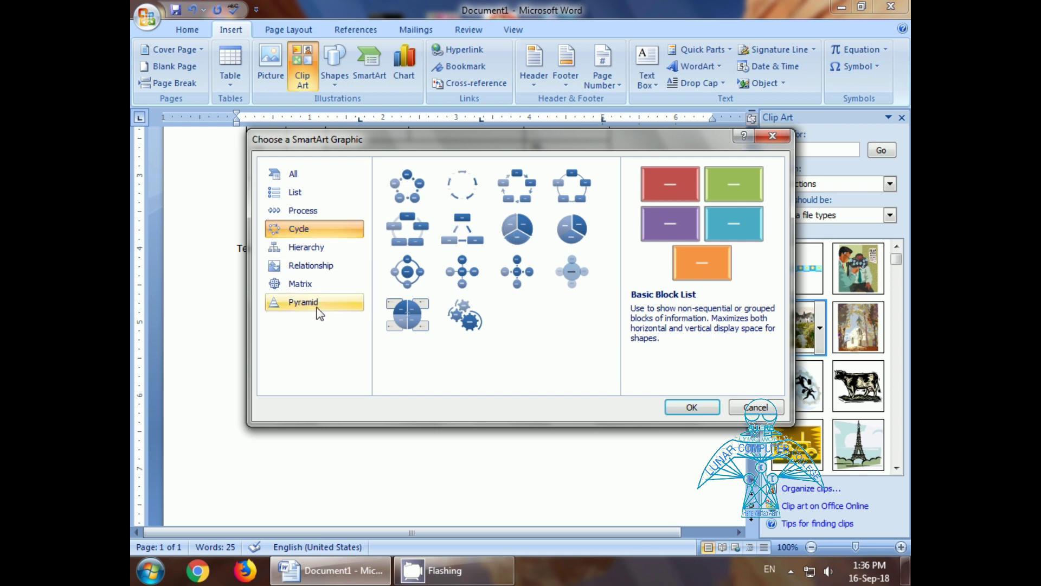
left_click(307, 271)
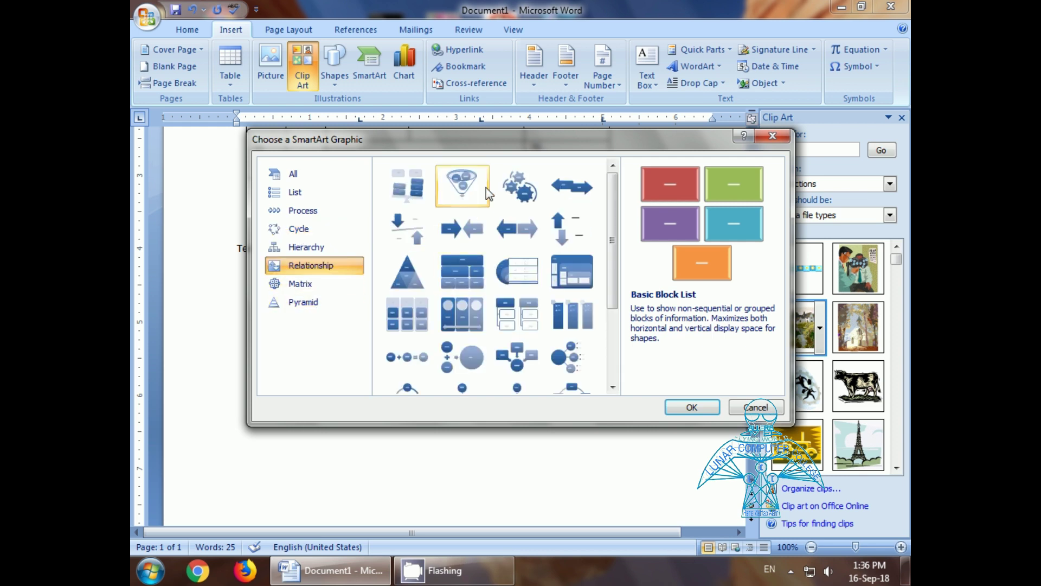
left_click(299, 229)
left_click(304, 283)
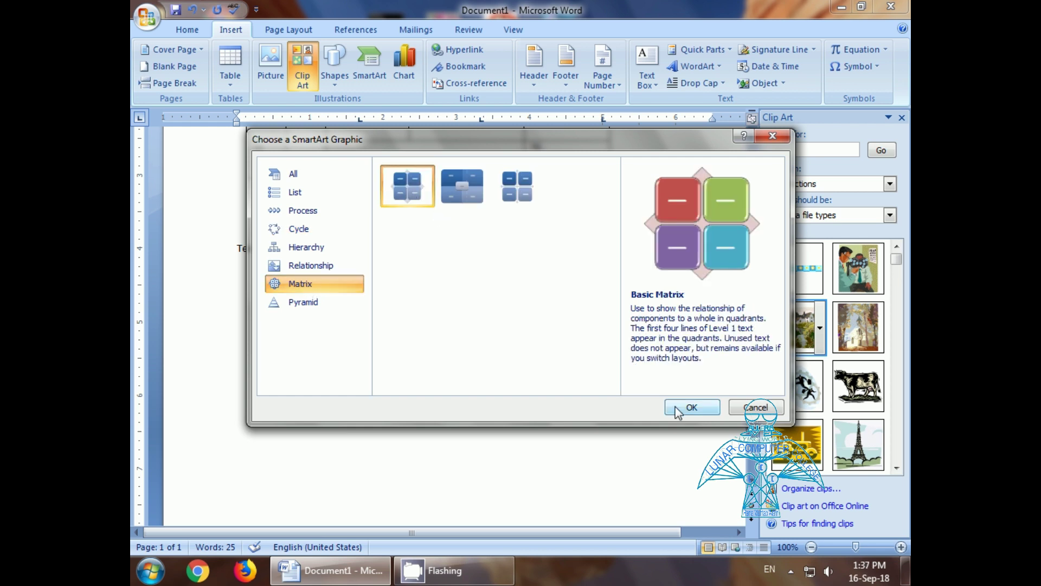
left_click(691, 407)
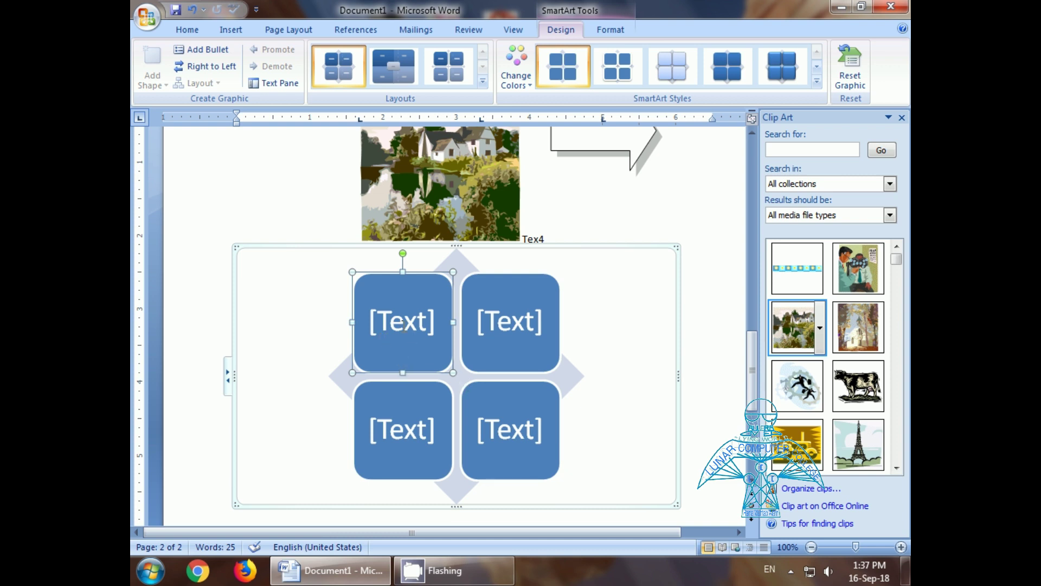
Step: Give the matrix the Colorful scheme and a pale 3-D style, then delete it
left_click(386, 339)
left_click(512, 329)
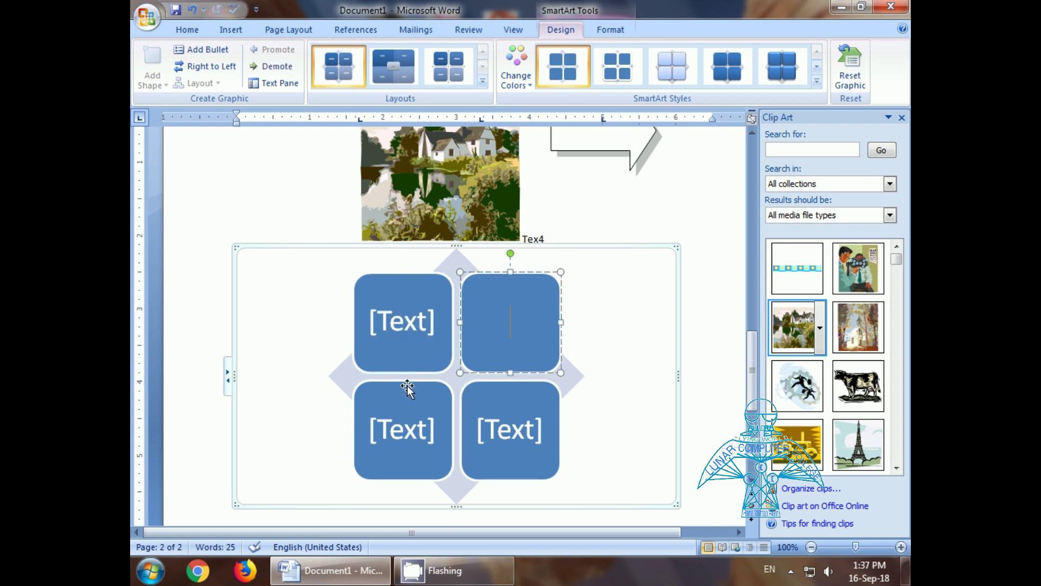
left_click(412, 431)
left_click(510, 434)
left_click(416, 337)
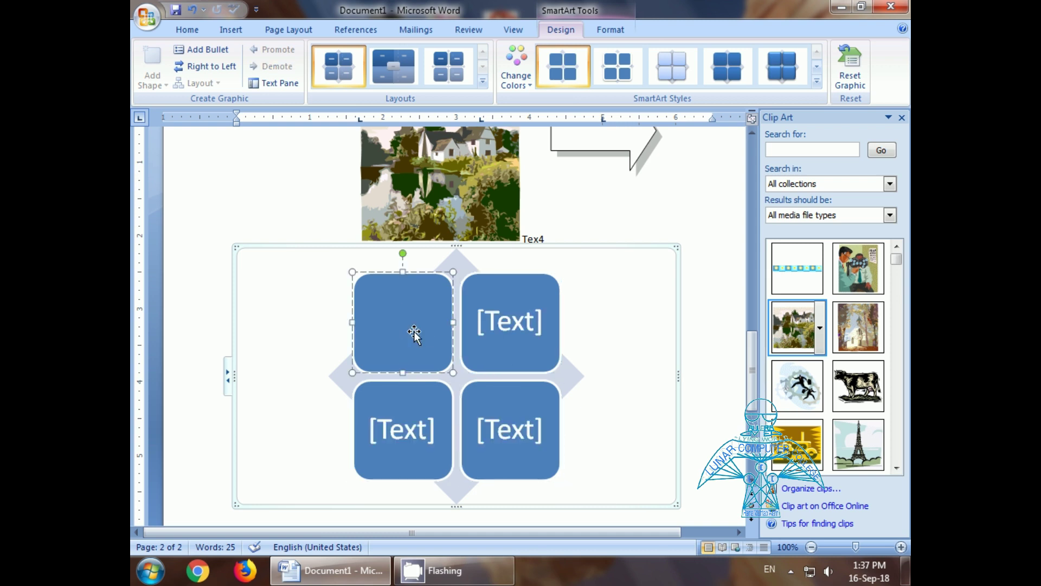
left_click(533, 86)
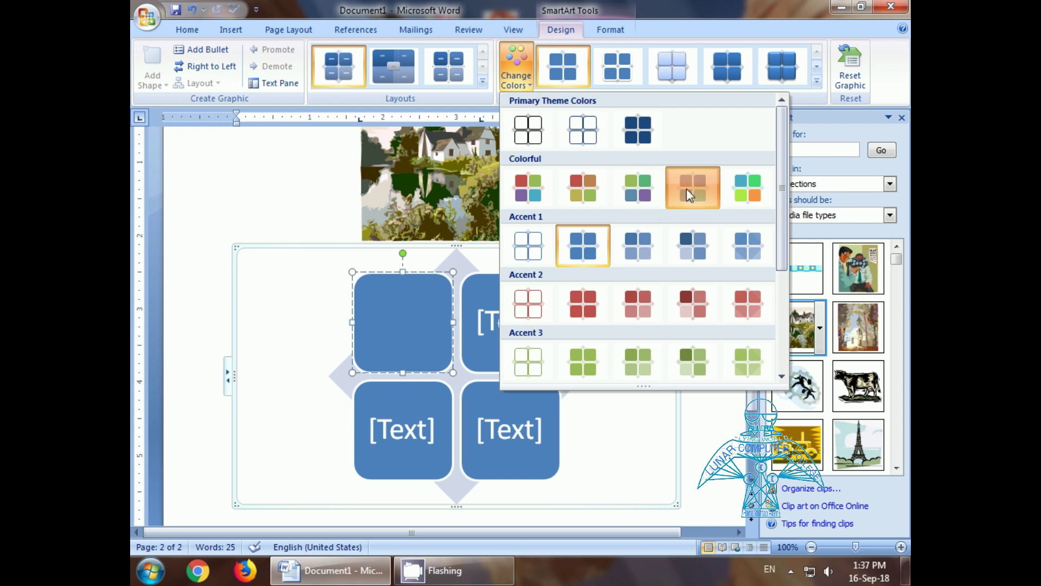
left_click(692, 189)
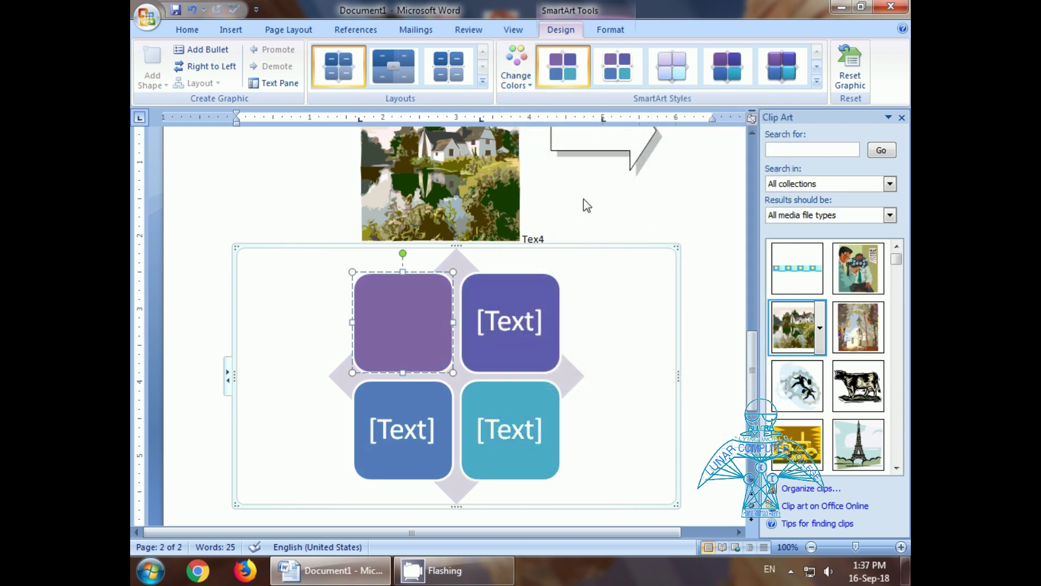
left_click(665, 81)
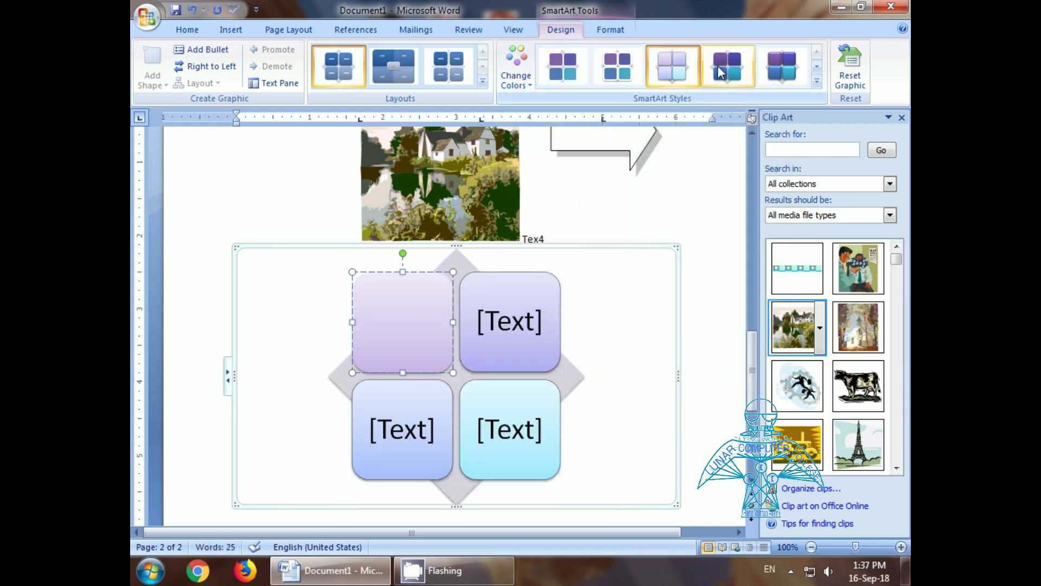
left_click(585, 249)
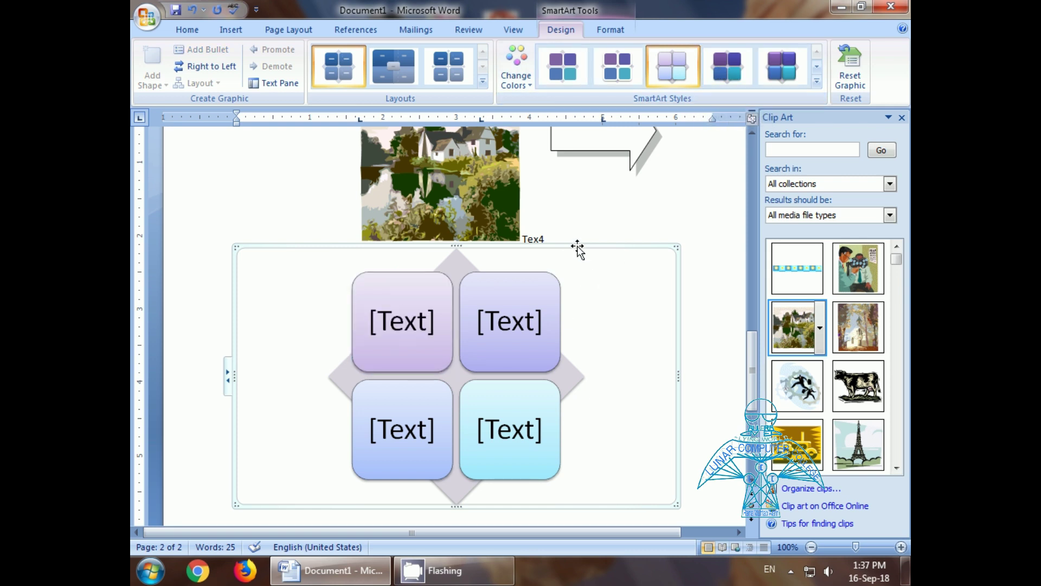
key("Delete")
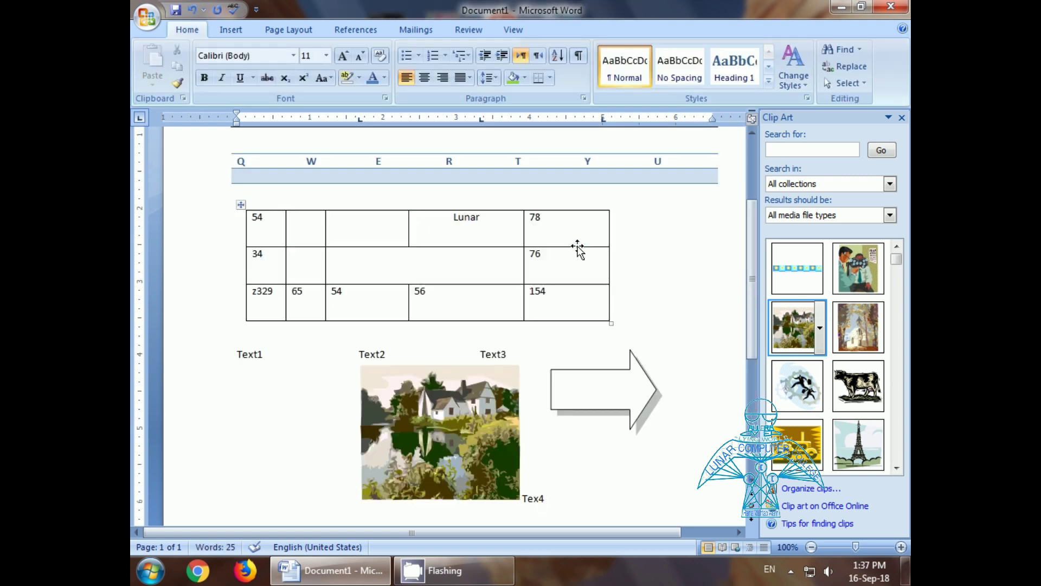
Step: Insert a chart using the first Pie layout after browsing the Pie and Bar categories
left_click(230, 29)
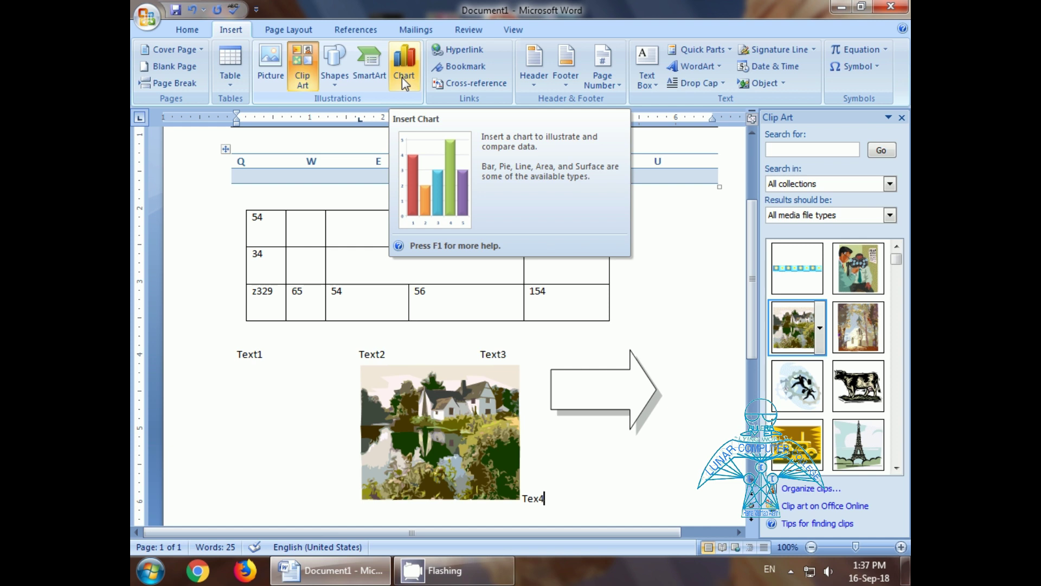
left_click(402, 77)
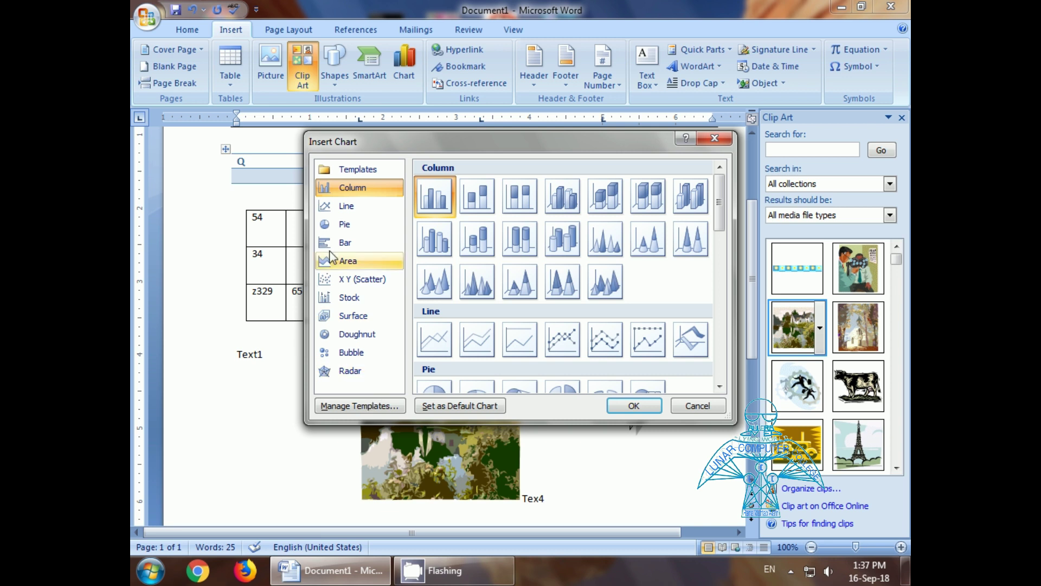
left_click(345, 224)
left_click(345, 242)
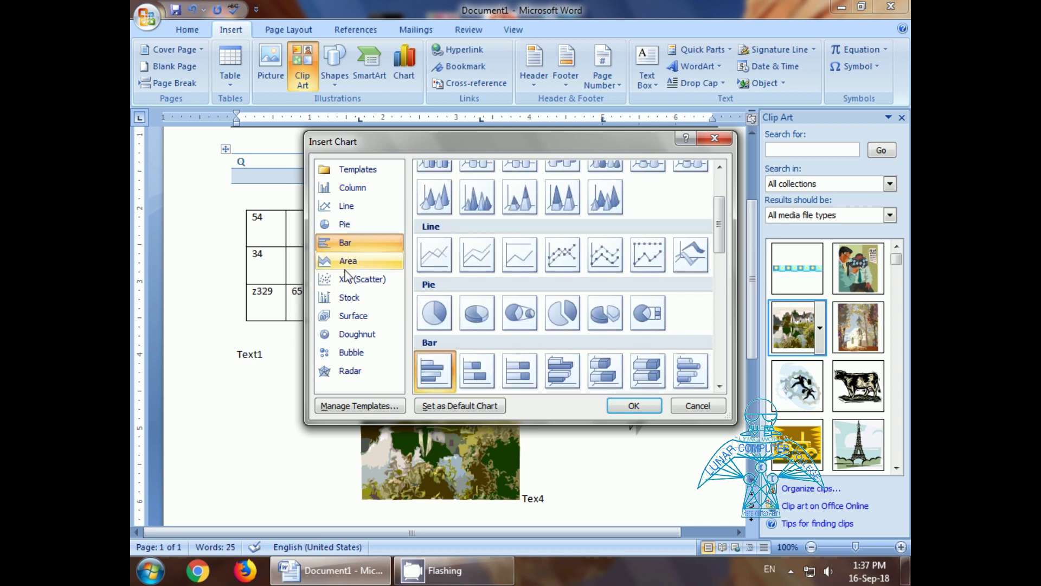
left_click(435, 311)
left_click(633, 406)
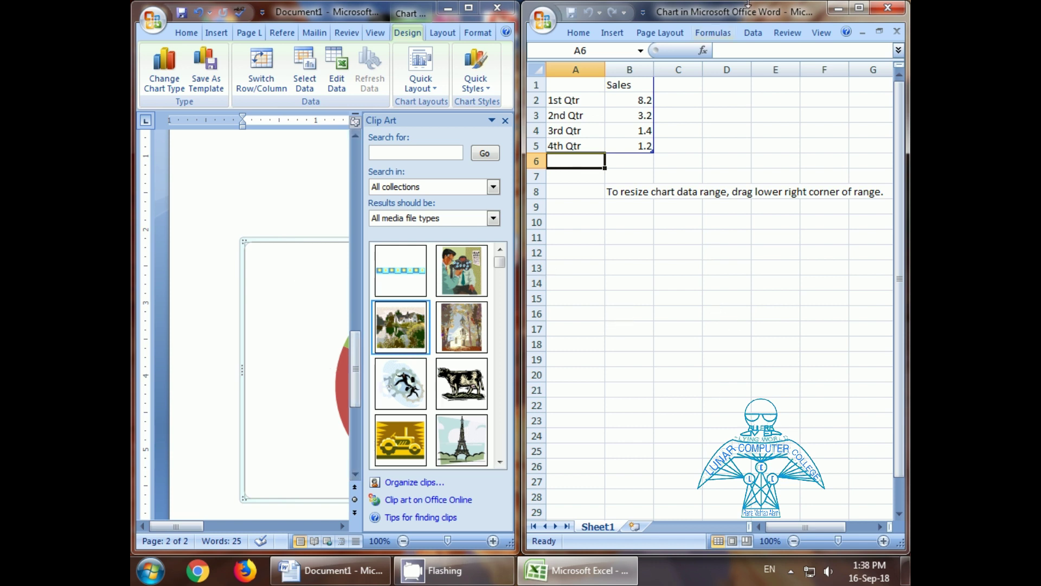
Step: Close the Excel data sheet, leaving the Sales pie chart in the document
left_click(889, 9)
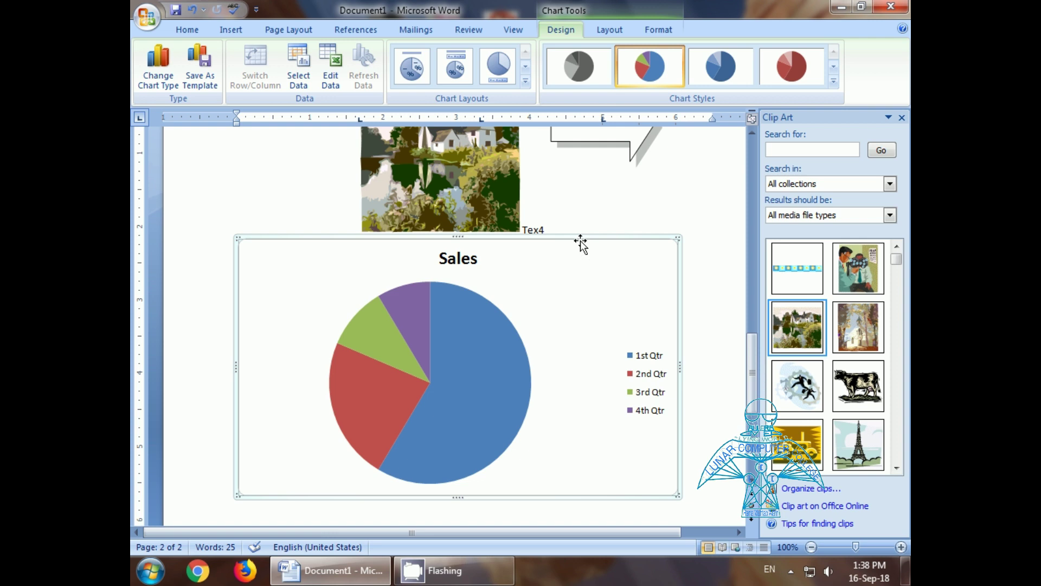
Step: Undo the Sales pie chart insertion with Ctrl+Z
key("ctrl+z")
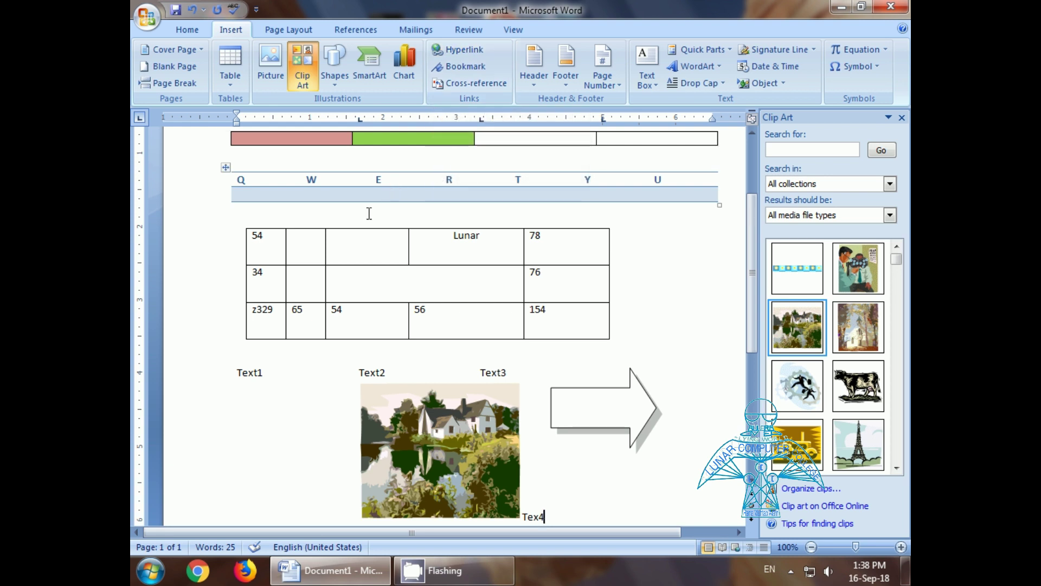
Step: Add a 'Lunar Computer College' line below Tex4 and enlarge its font
scroll(371, 263, "down", 5)
scroll(371, 263, "down", 5)
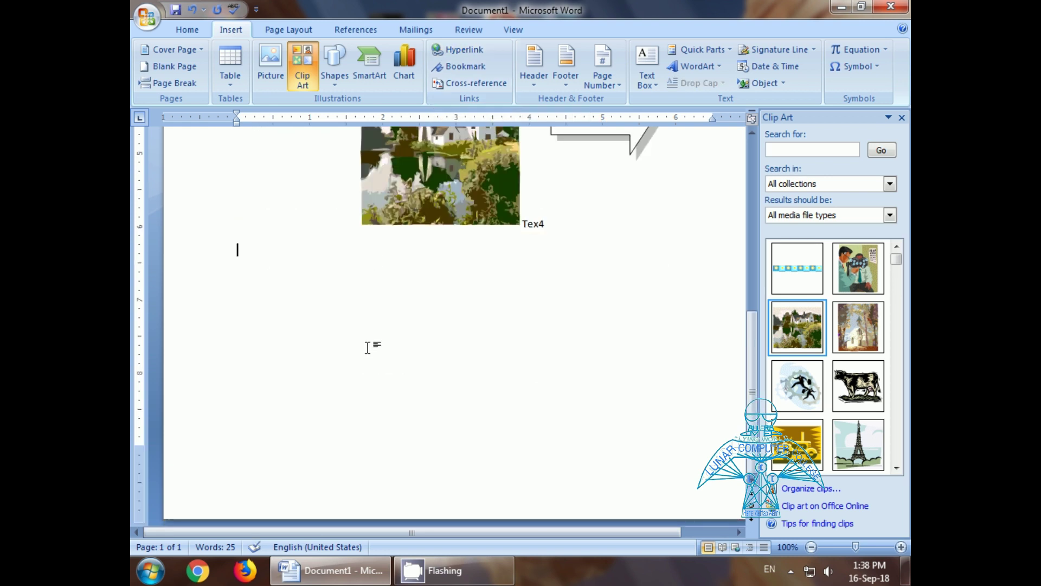
key("Return")
type("Lunar Computer Coll")
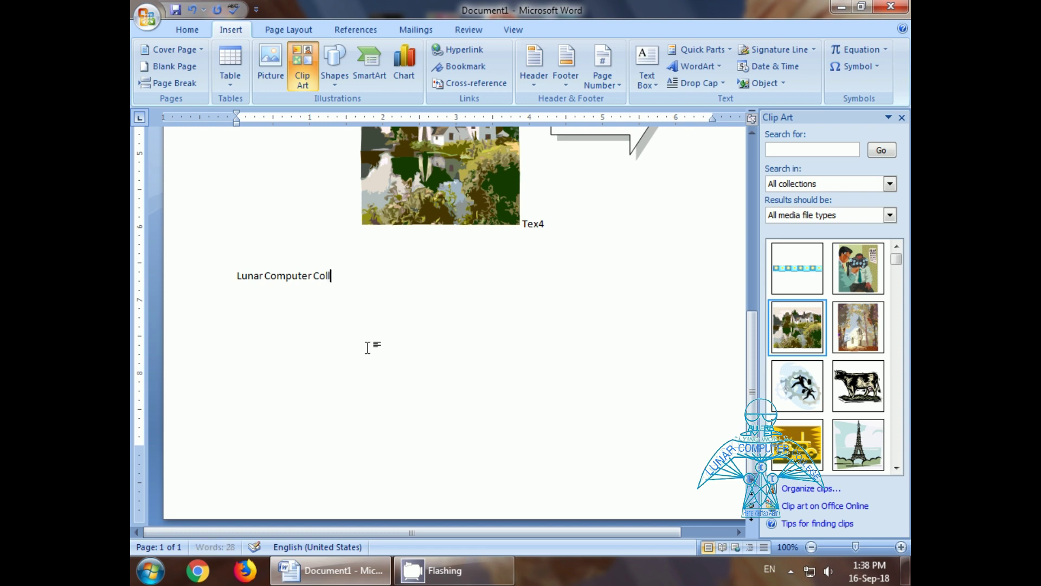
type("ege")
left_click(217, 277)
key("ctrl+bracketright")
key("ctrl+bracketright")
key("ctrl+bracketright")
key("ctrl+bracketright")
key("ctrl+bracketright")
key("ctrl+bracketright")
key("ctrl+bracketright")
key("ctrl+bracketright")
key("ctrl+bracketright")
key("ctrl+bracketright")
key("ctrl+bracketright")
key("ctrl+bracketright")
key("ctrl+bracketright")
key("ctrl+bracketright")
key("ctrl+bracketright")
key("ctrl+bracketright")
key("ctrl+bracketright")
key("ctrl+bracketright")
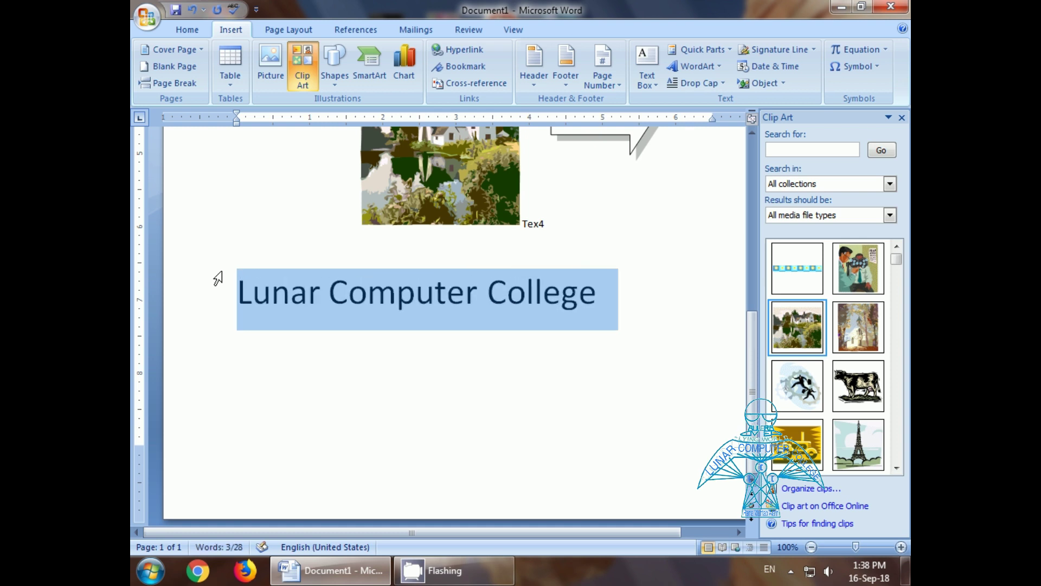
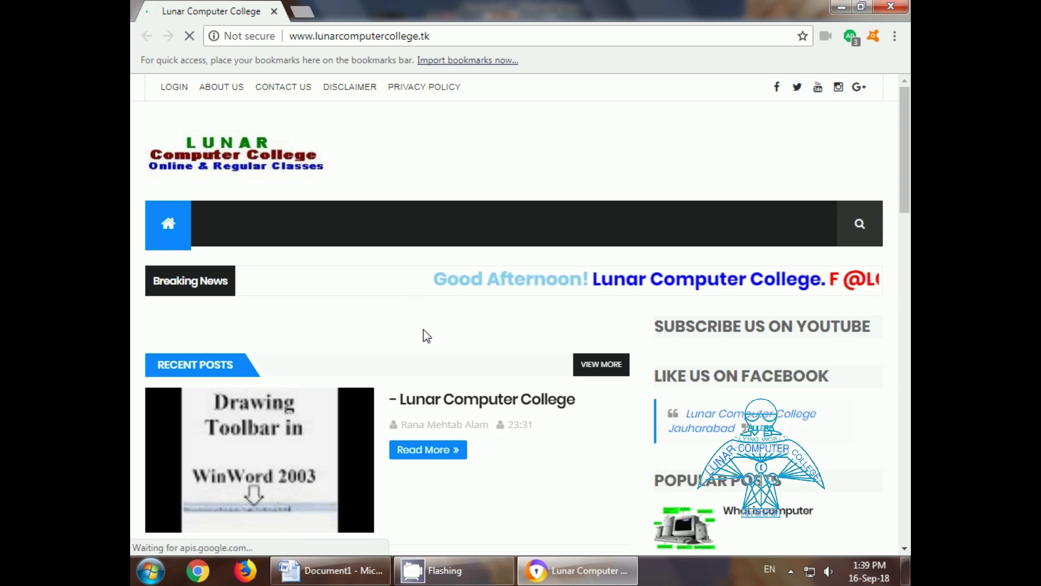
Step: Scroll through the college website, then close the Chrome window to return to Word
scroll(444, 335, "down", 3)
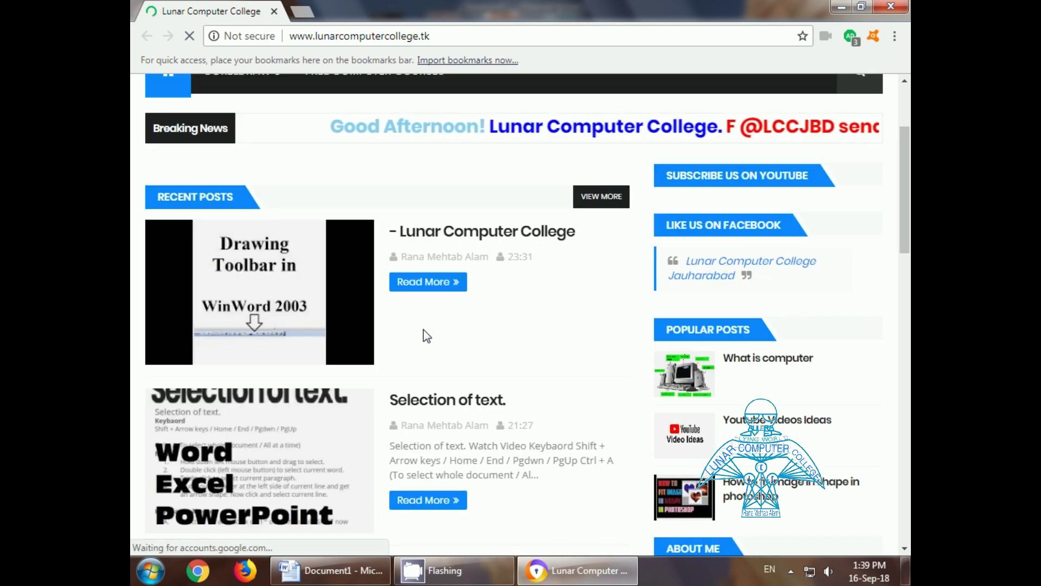
scroll(427, 337, "down", 3)
scroll(423, 330, "up", 5)
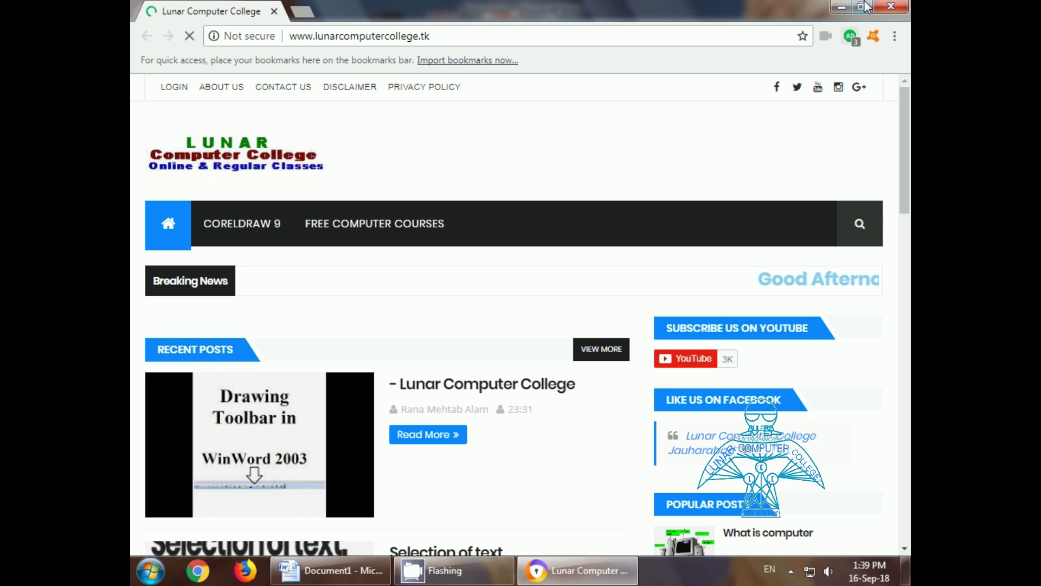
left_click(882, 7)
Step: Start a new paragraph below the Lunar Computer College link
key("Left")
key("Left")
key("End")
key("Return")
type("dfdf")
key("BackSpace")
key("BackSpace")
key("BackSpace")
key("BackSpace")
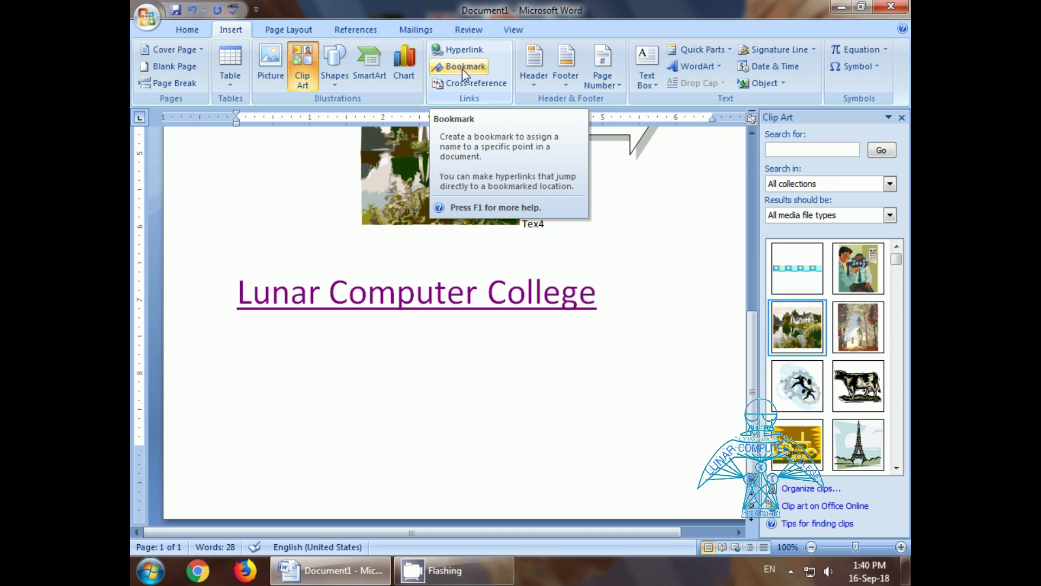
Step: Add a bookmark named 'top' at Line 1 of the document
scroll(352, 352, "up", 12)
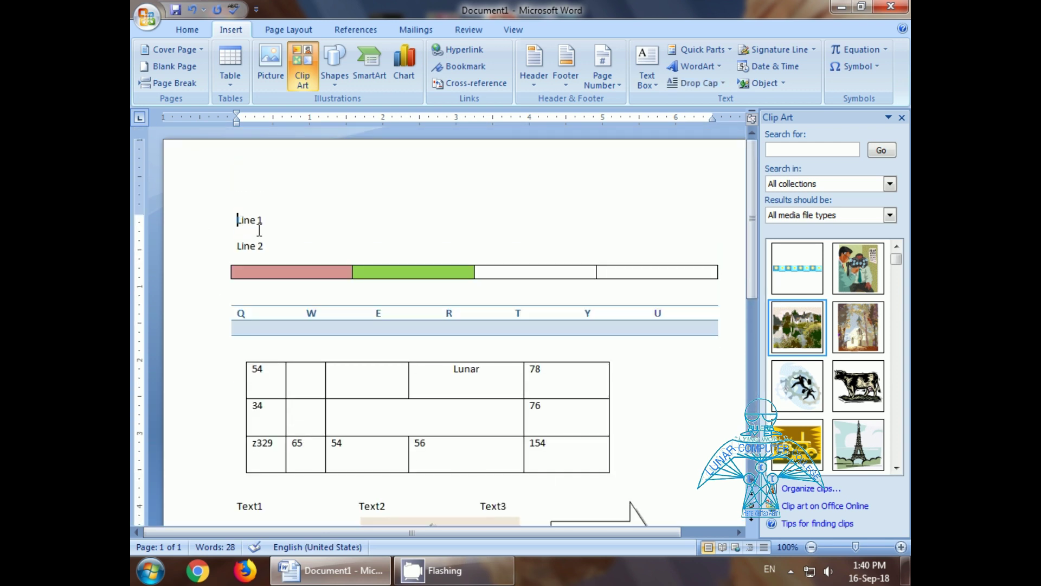
left_click(460, 66)
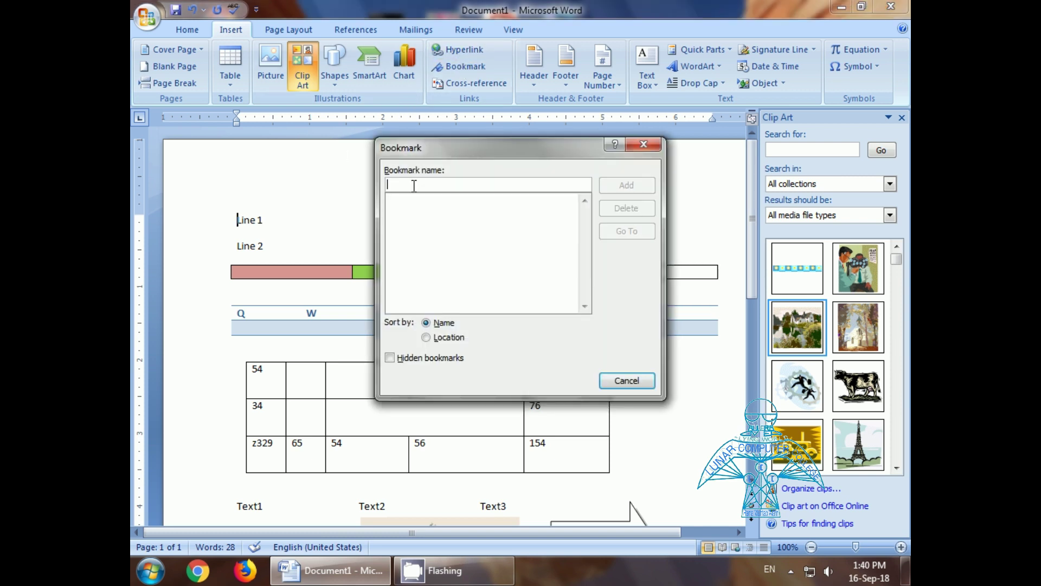
type("to")
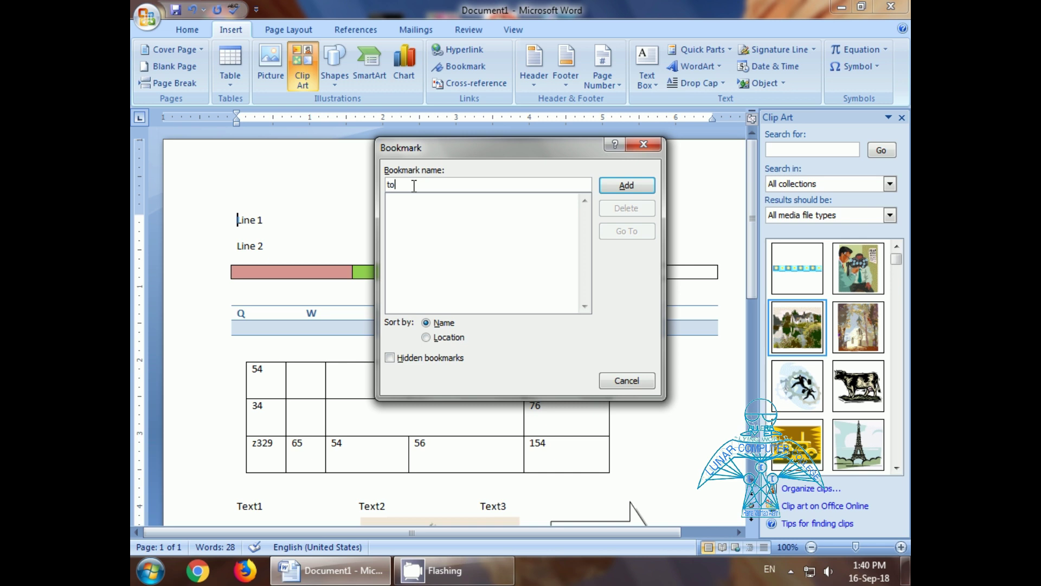
type("p")
left_click(624, 185)
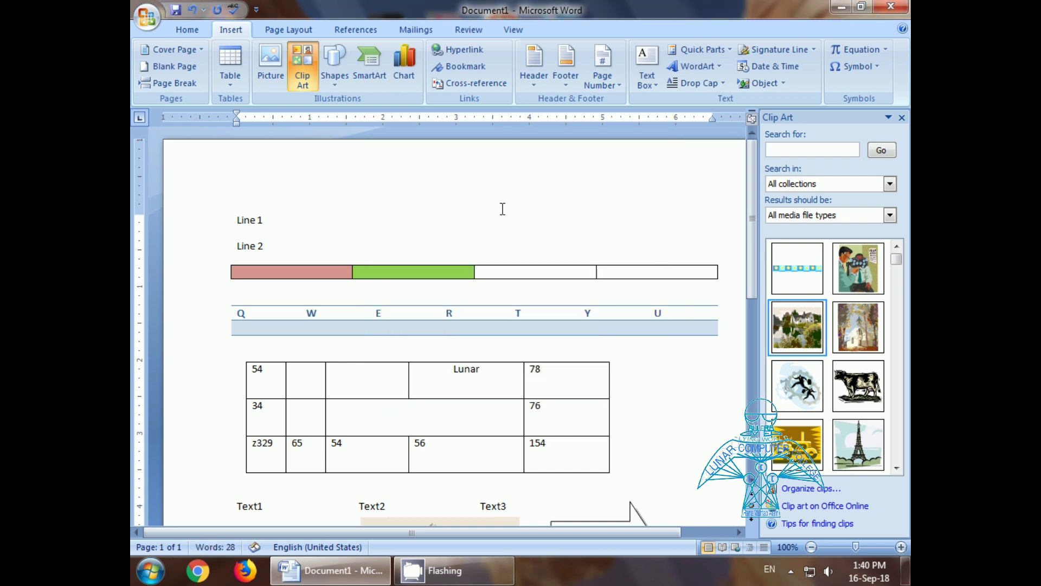
Step: Add a bookmark named 'cen' just below the tables
scroll(502, 217, "down", 3)
scroll(363, 278, "down", 1)
scroll(362, 278, "up", 1)
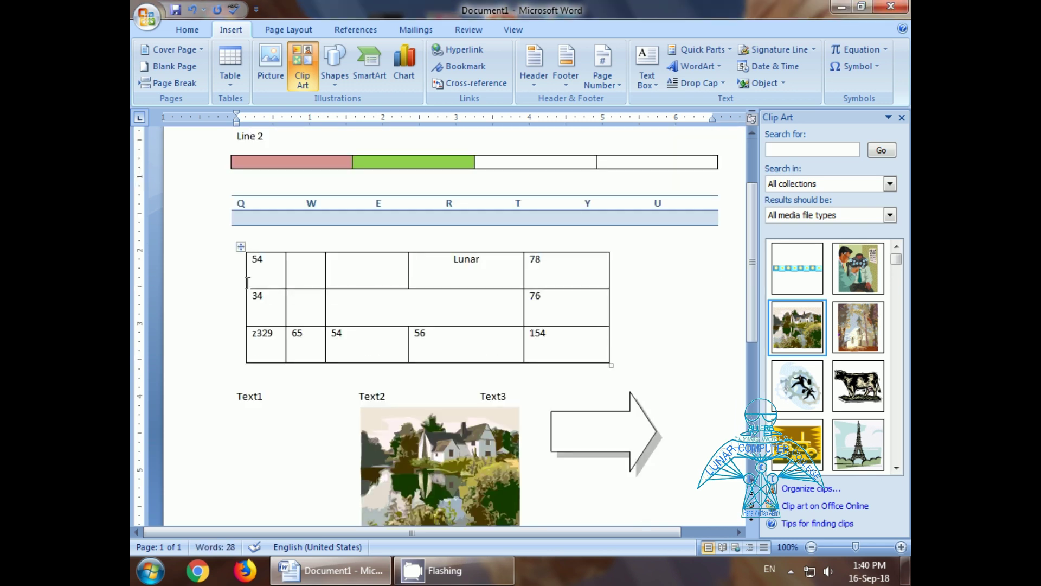
left_click(234, 217)
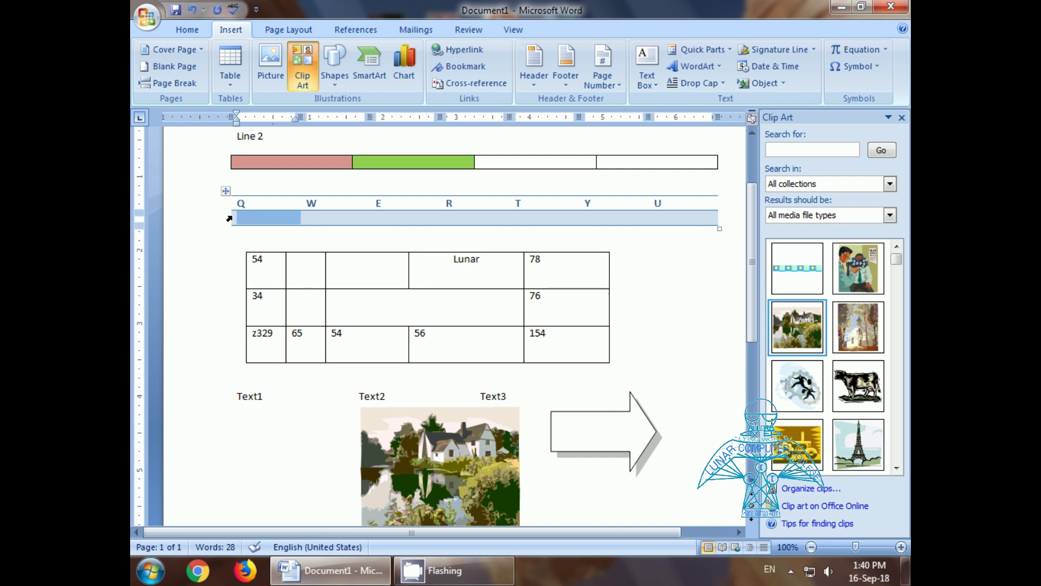
left_click(248, 239)
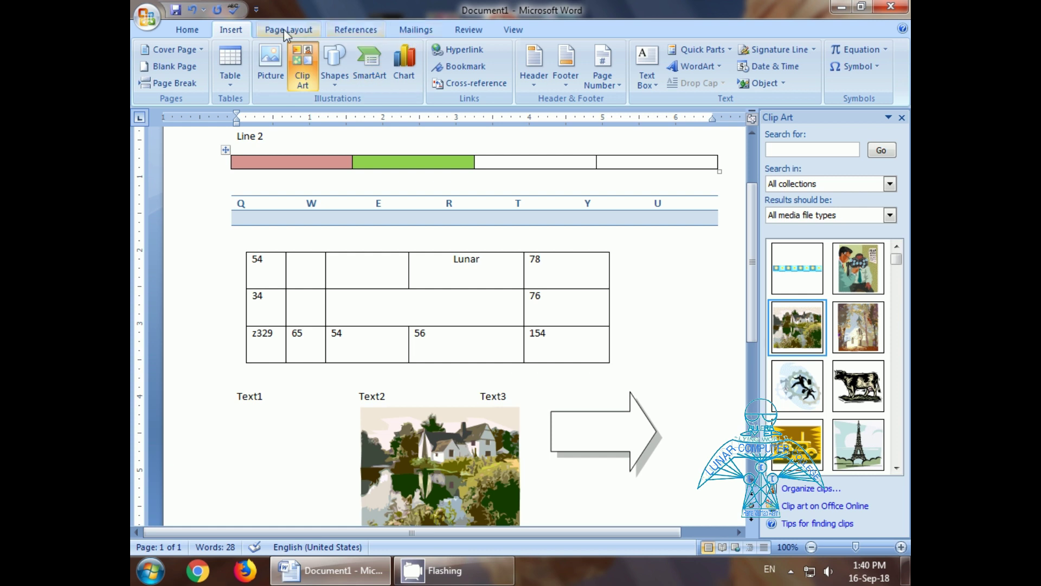
left_click(459, 66)
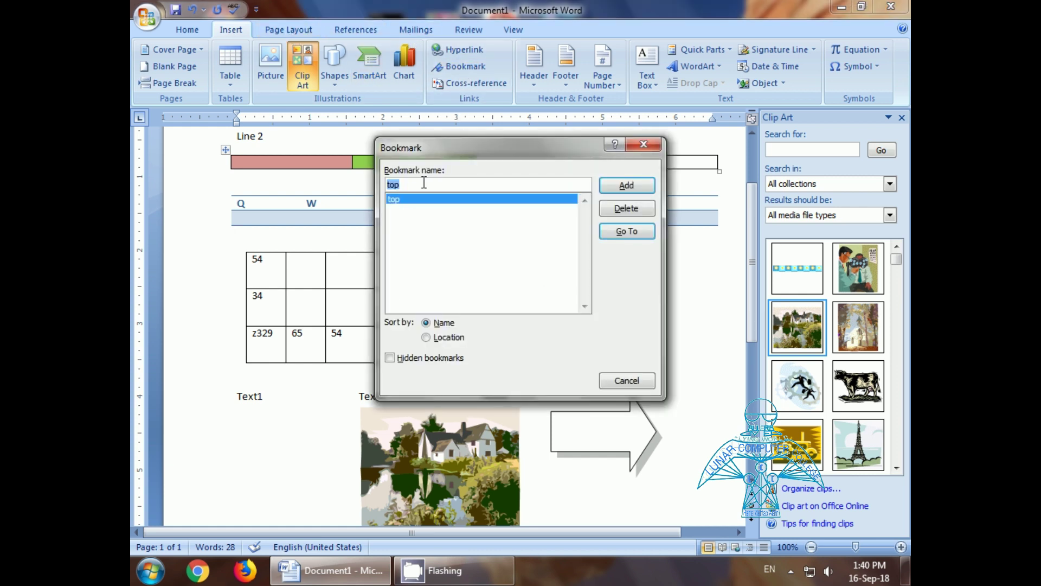
type("cen")
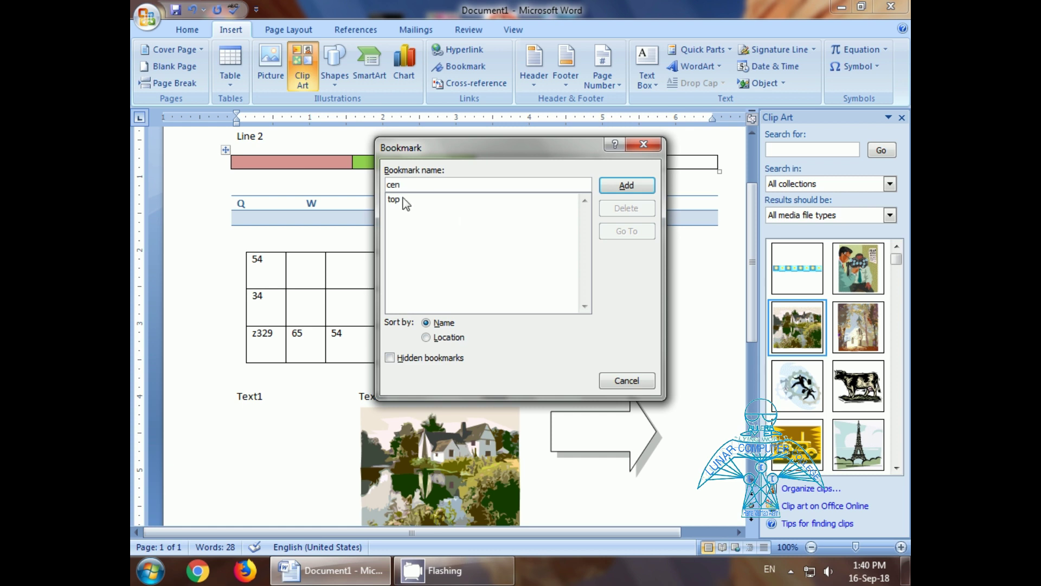
left_click(625, 185)
Step: Add a bookmark named 'bot' on the empty line below the college heading
scroll(358, 227, "down", 9)
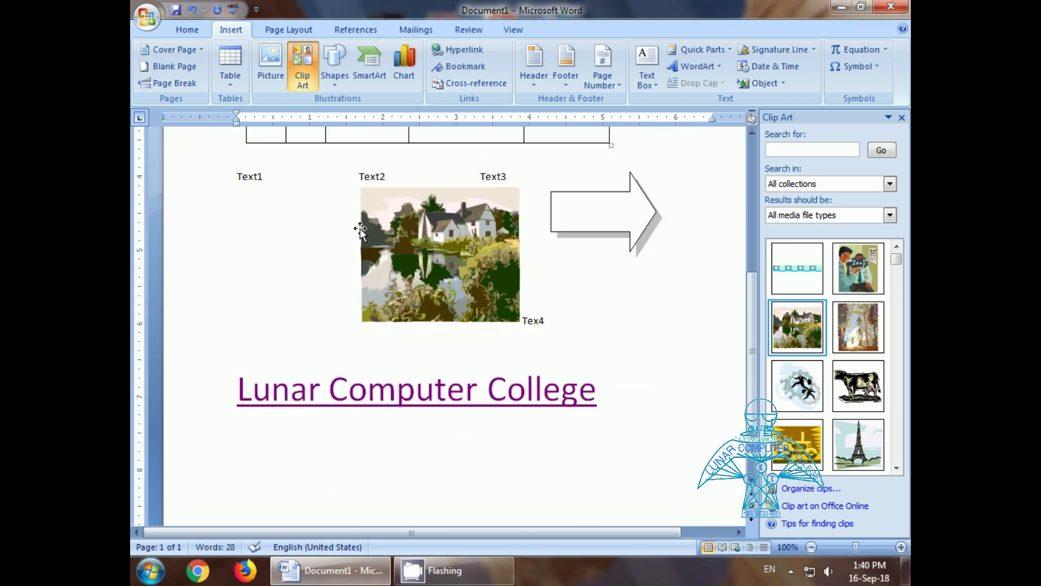
left_click(314, 401)
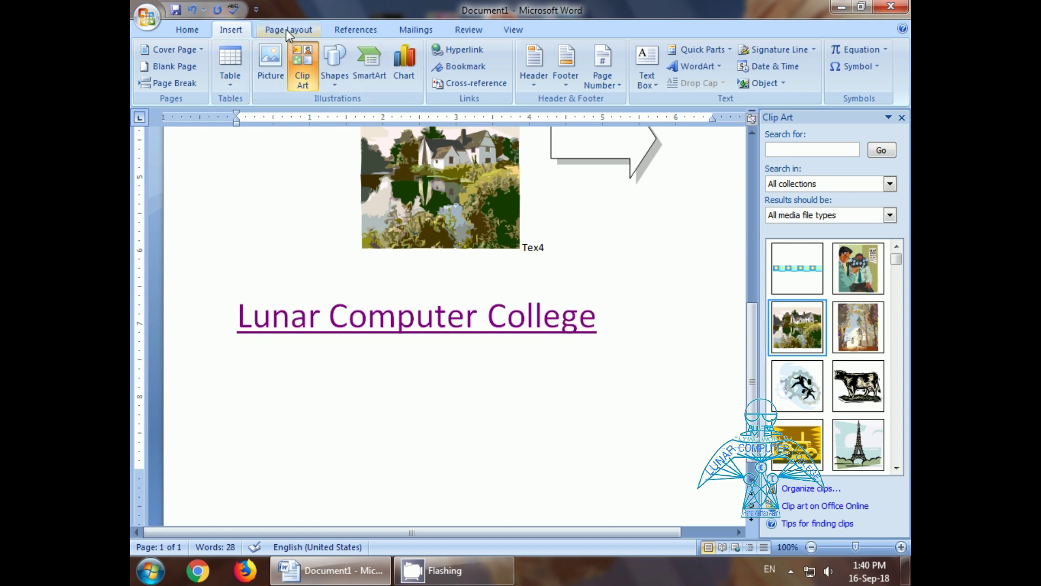
left_click(464, 67)
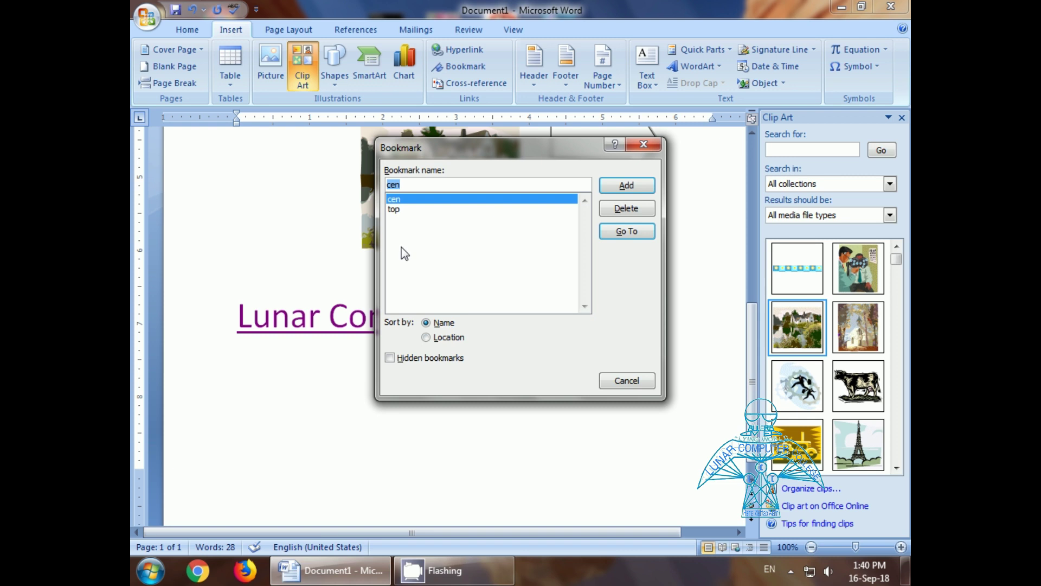
type("bot")
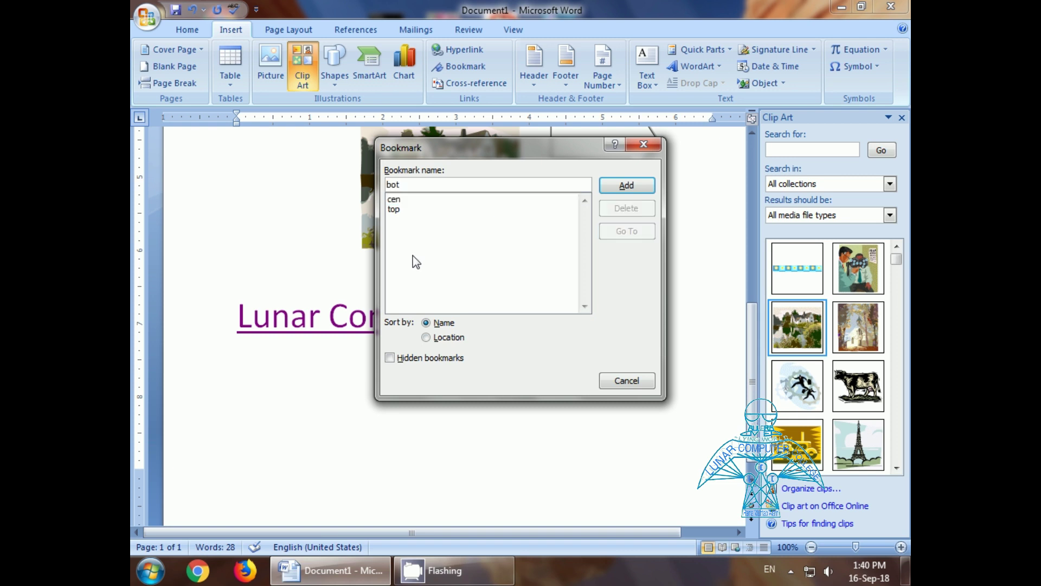
left_click(619, 185)
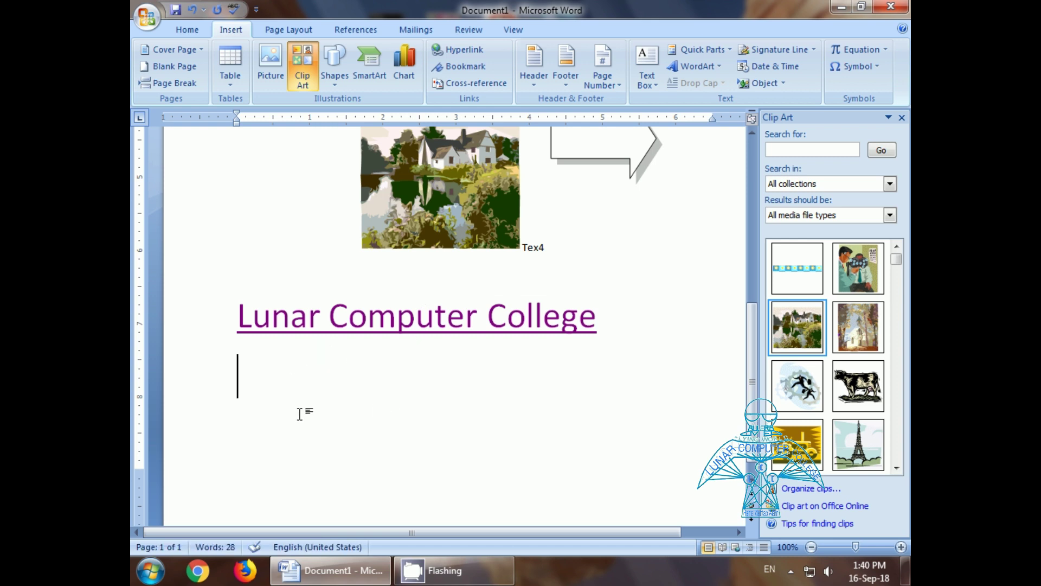
Step: Type 'Top Center Bottom' under the college link and open Insert Hyperlink for 'Top'
type("Top ")
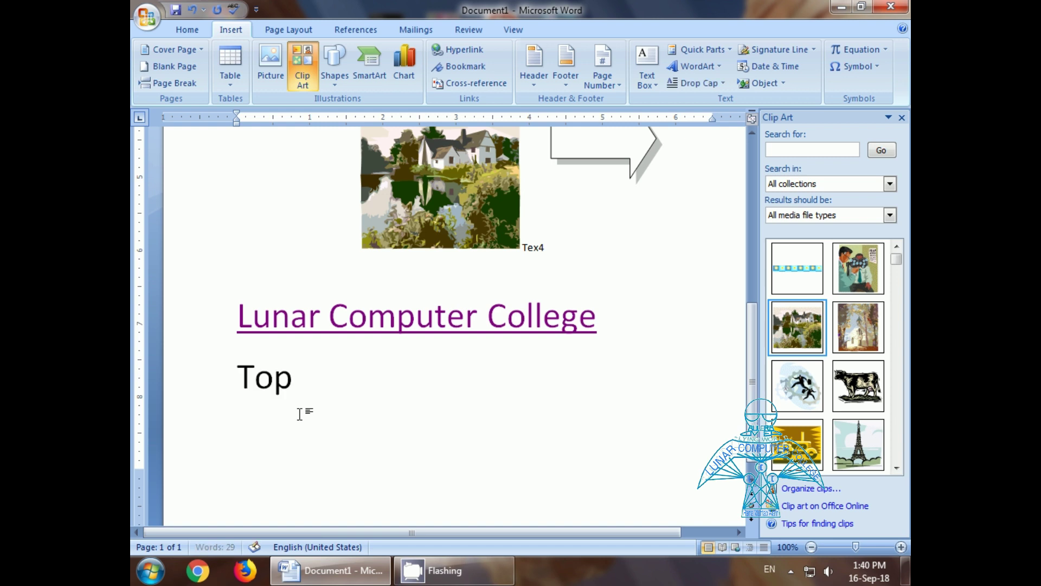
type("Center")
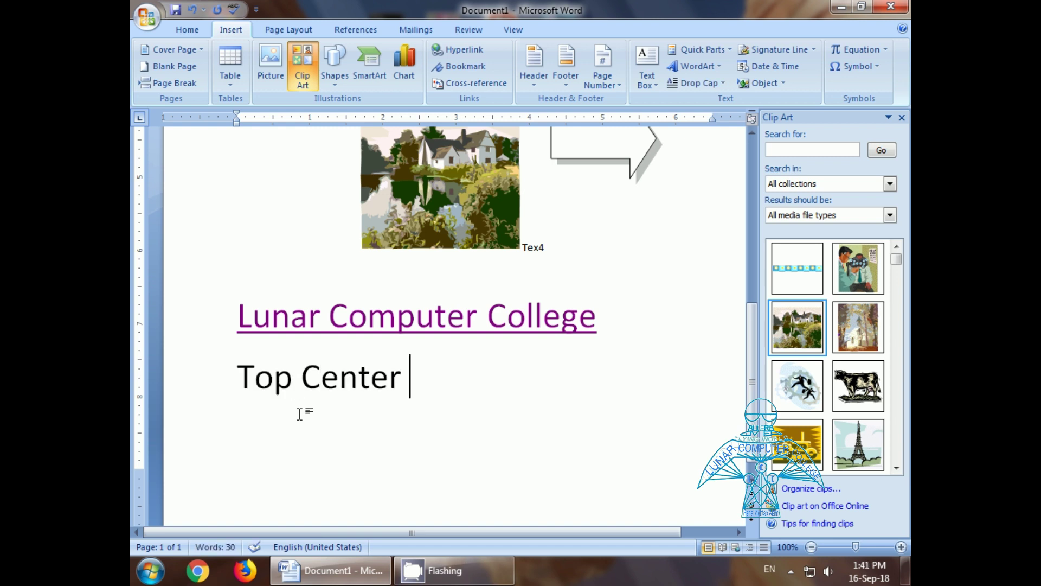
key("Left")
key("Left")
key("Left")
key("Left")
key("Left")
key("Left")
key("BackSpace")
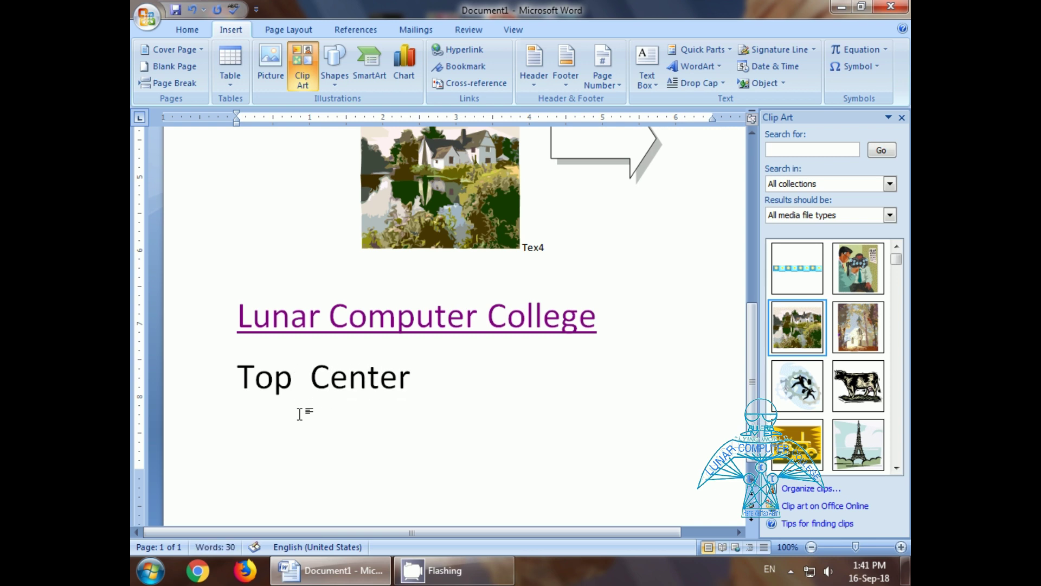
key("End")
type("Bottom")
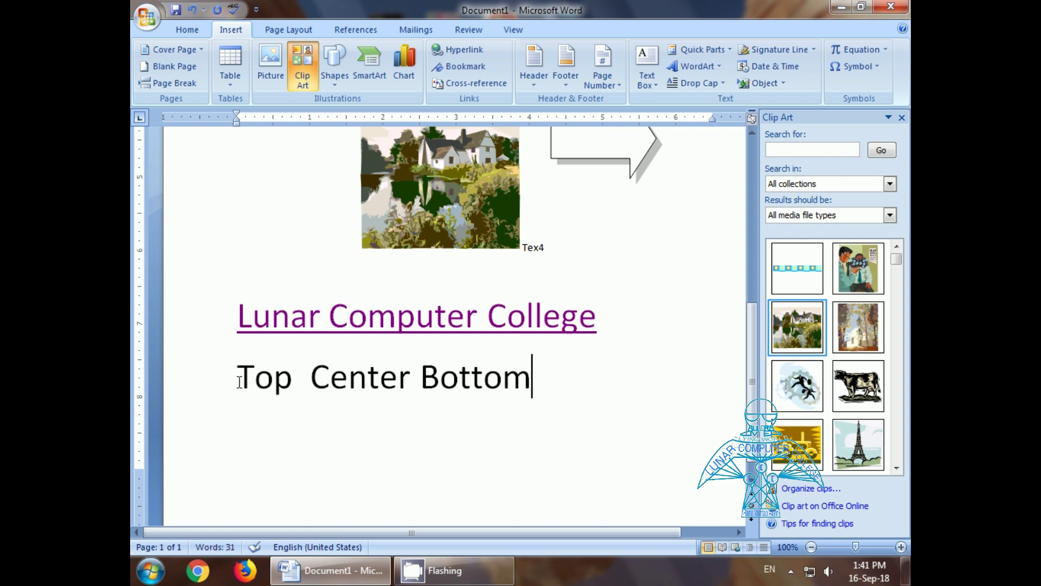
left_click_drag(237, 380, 295, 382)
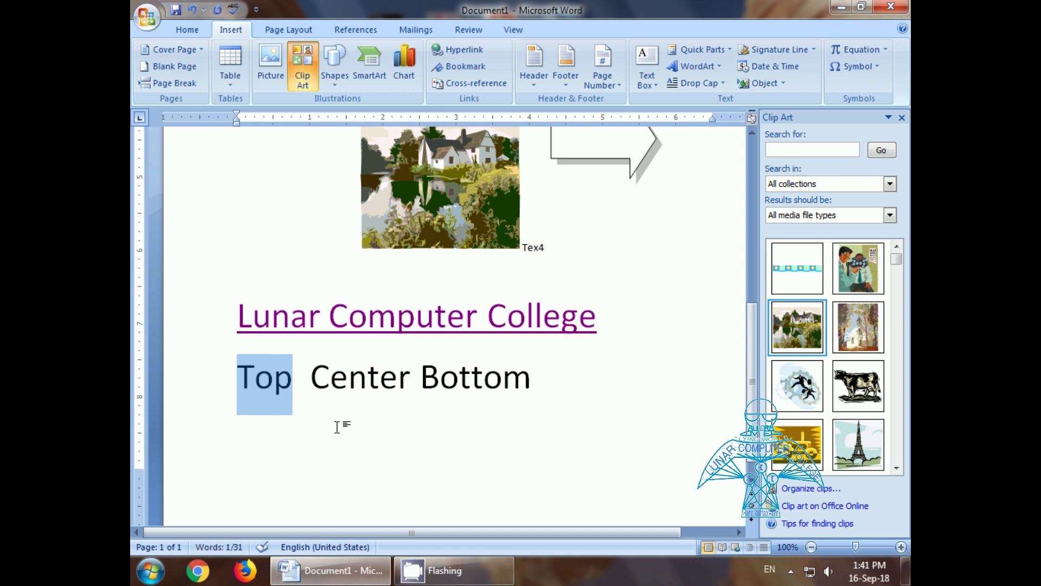
key("ctrl+k")
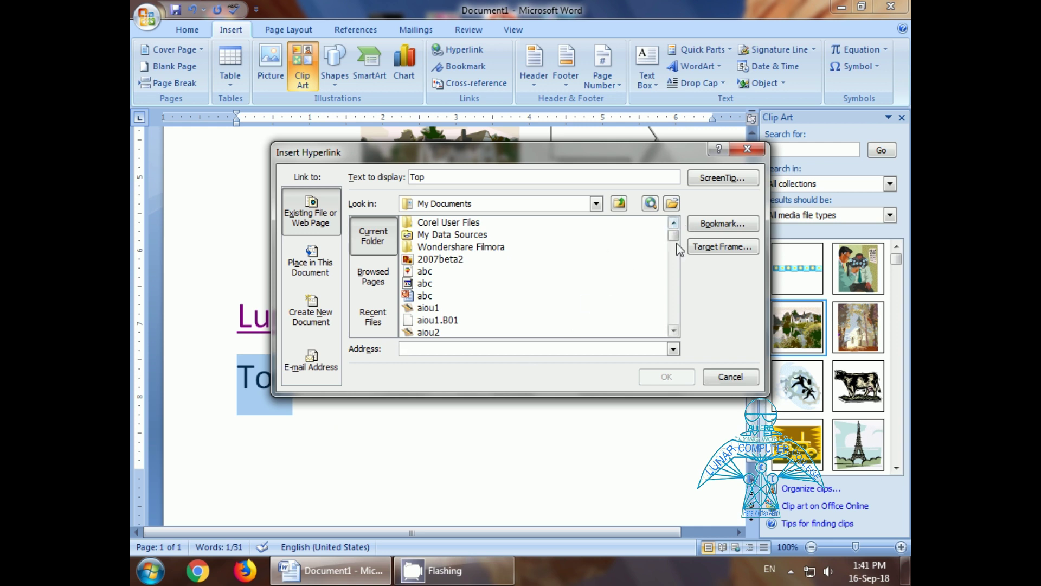
Step: Link the word Top to the 'top' bookmark
left_click(712, 231)
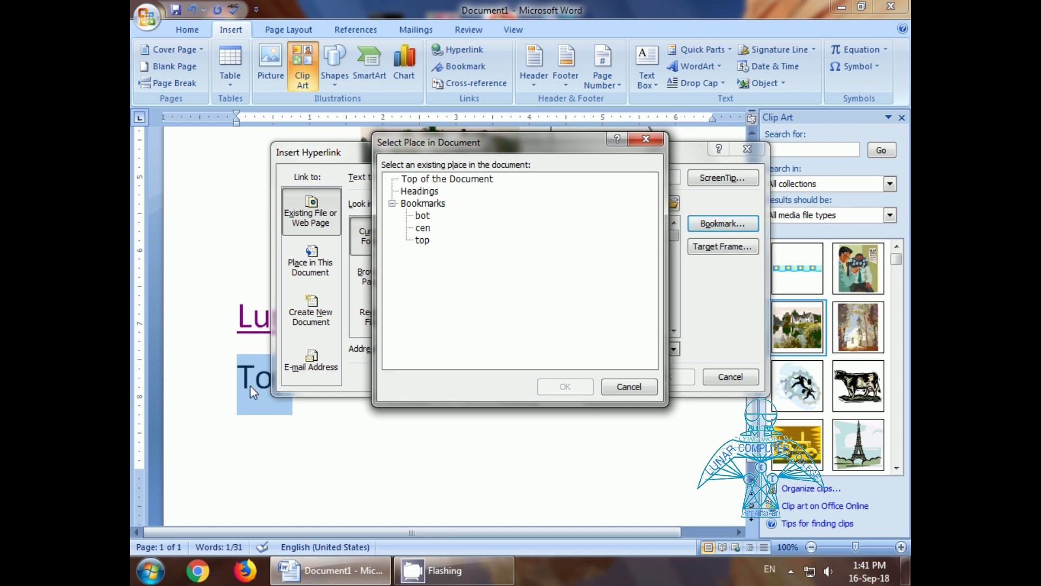
left_click(428, 242)
left_click(557, 387)
left_click(651, 376)
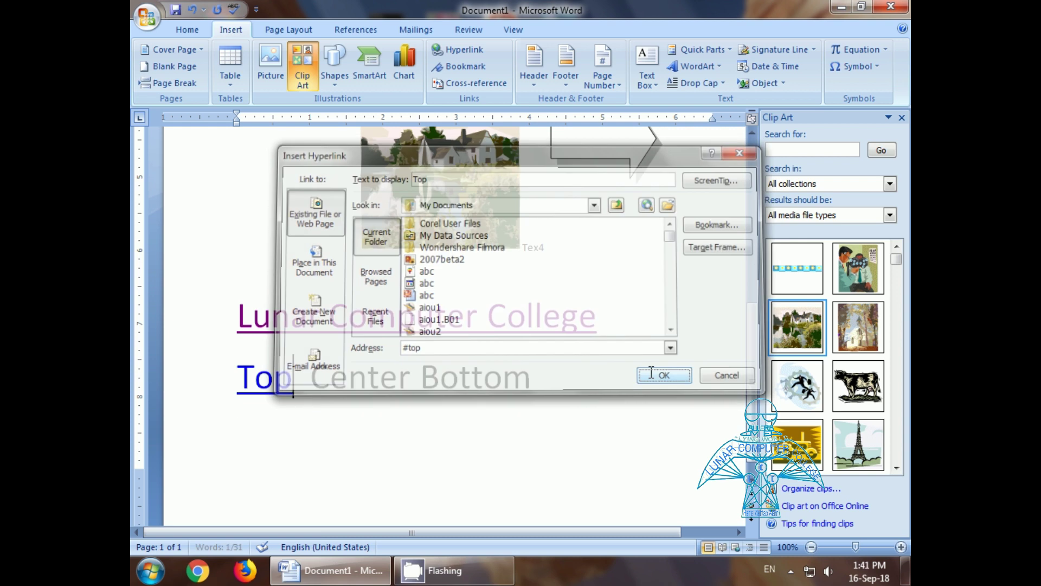
Step: Link the word Center to the 'cen' bookmark
left_click(313, 374)
left_click_drag(313, 374, 412, 379)
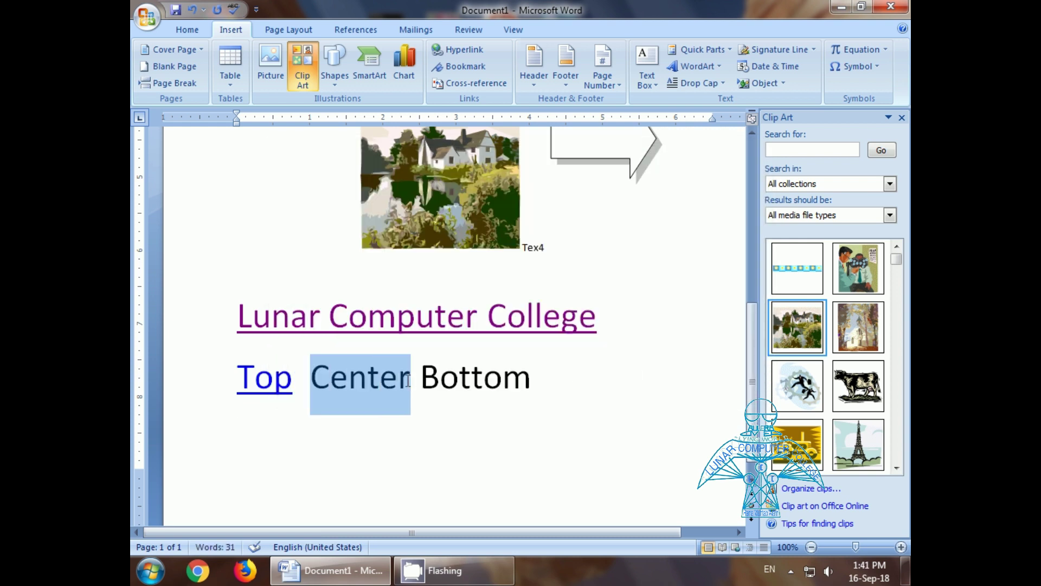
key("ctrl+k")
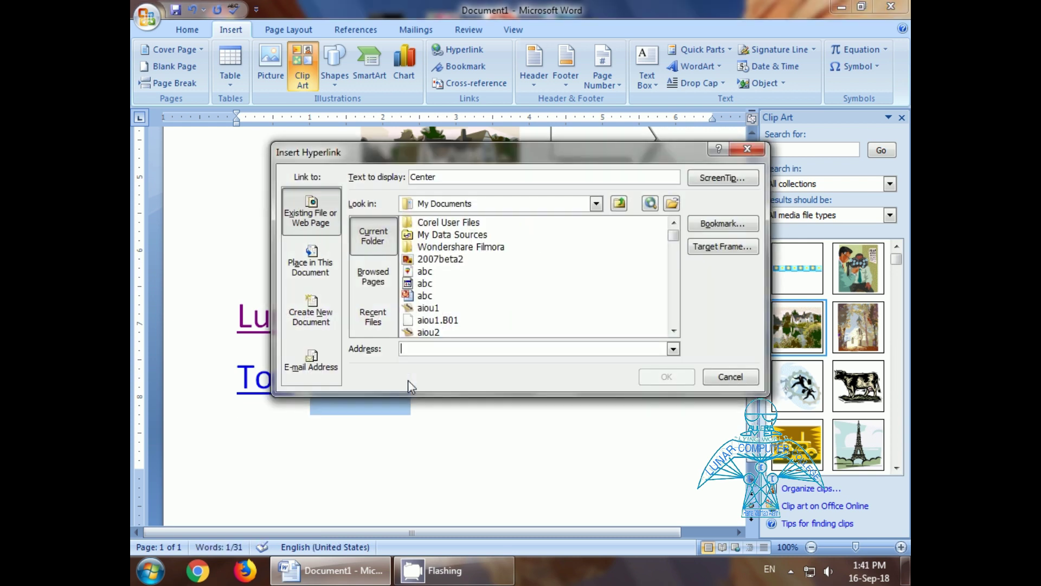
left_click(724, 222)
left_click(421, 230)
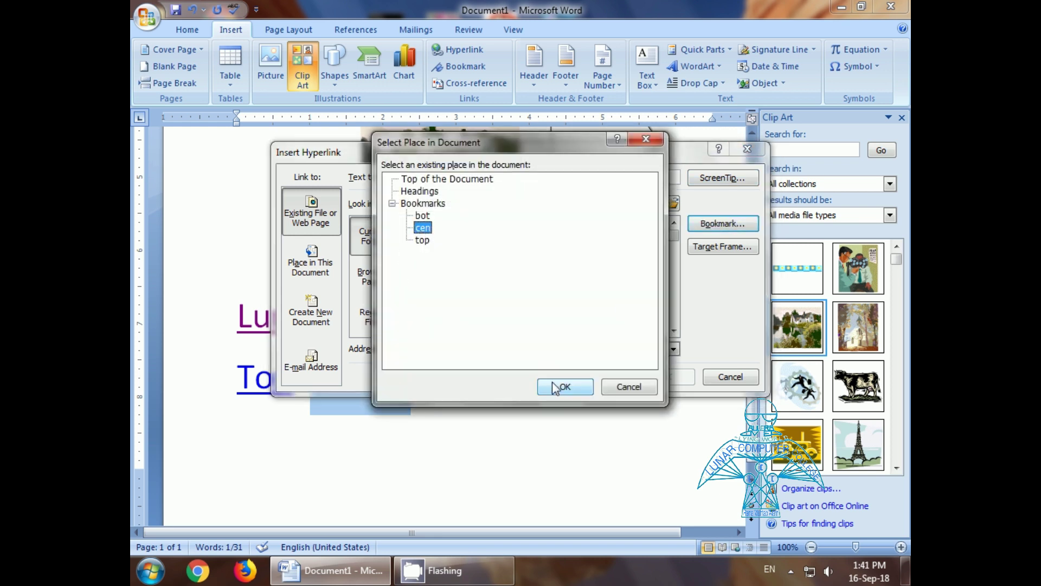
left_click(553, 384)
left_click(656, 377)
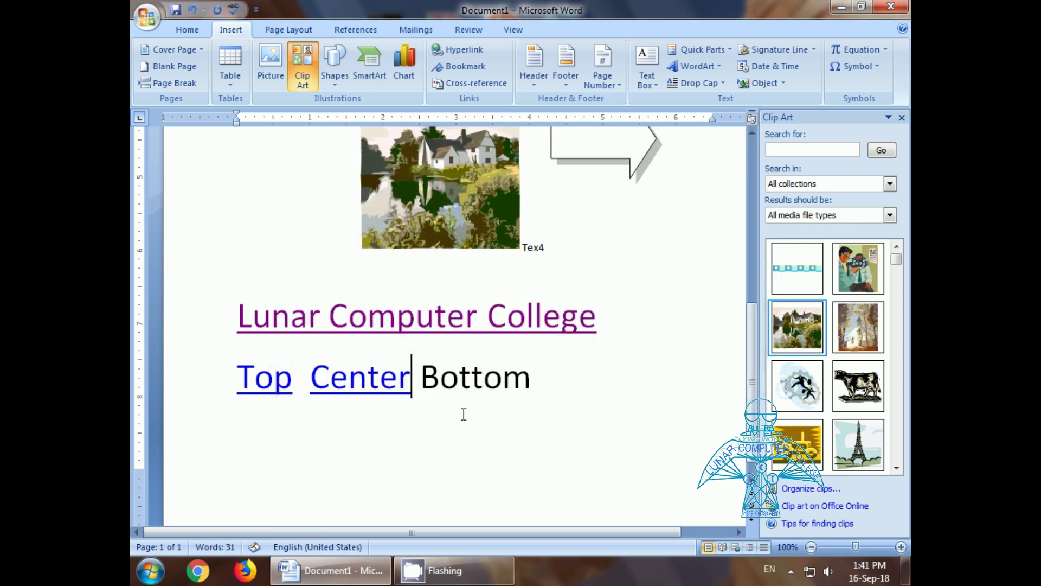
Step: Link the word Bottom to the 'bot' bookmark
left_click_drag(422, 380, 534, 385)
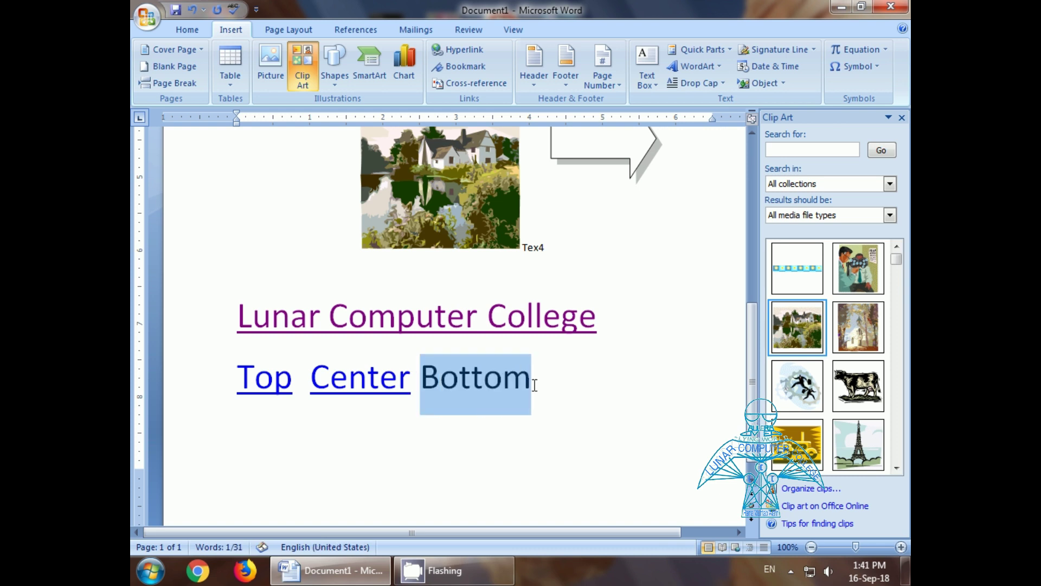
key("ctrl+k")
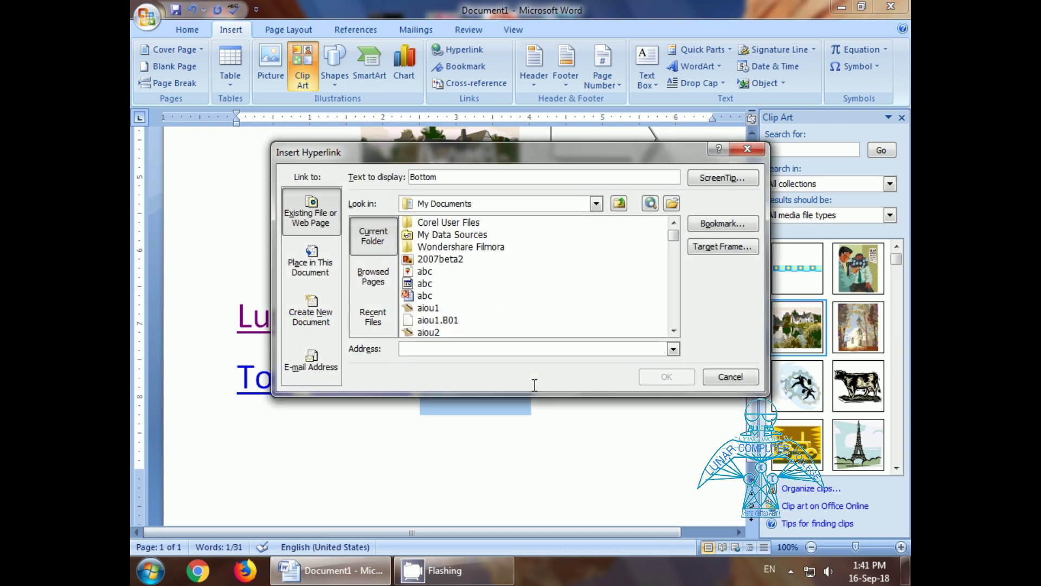
left_click(720, 224)
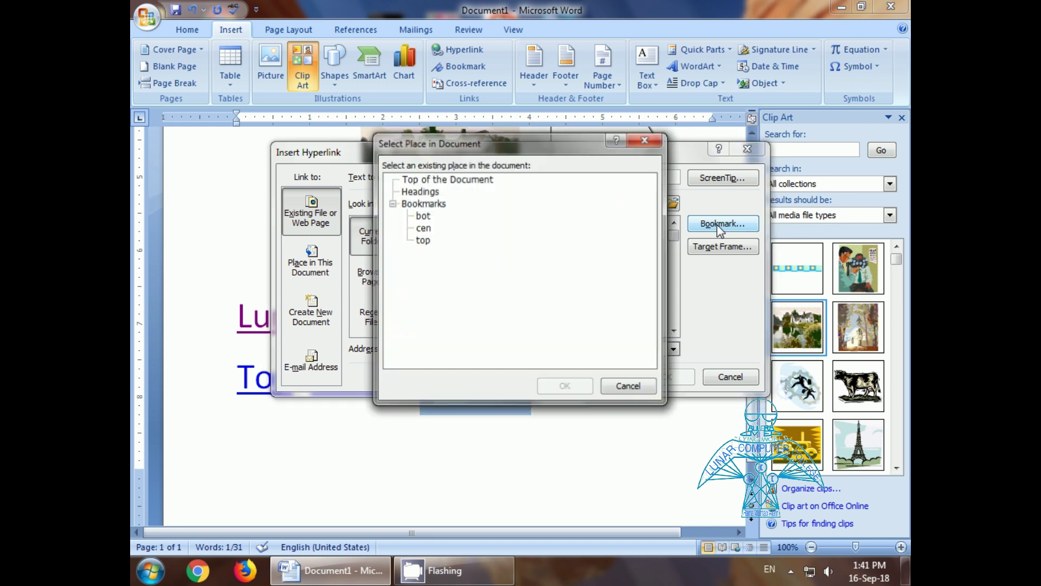
left_click(423, 216)
left_click(558, 386)
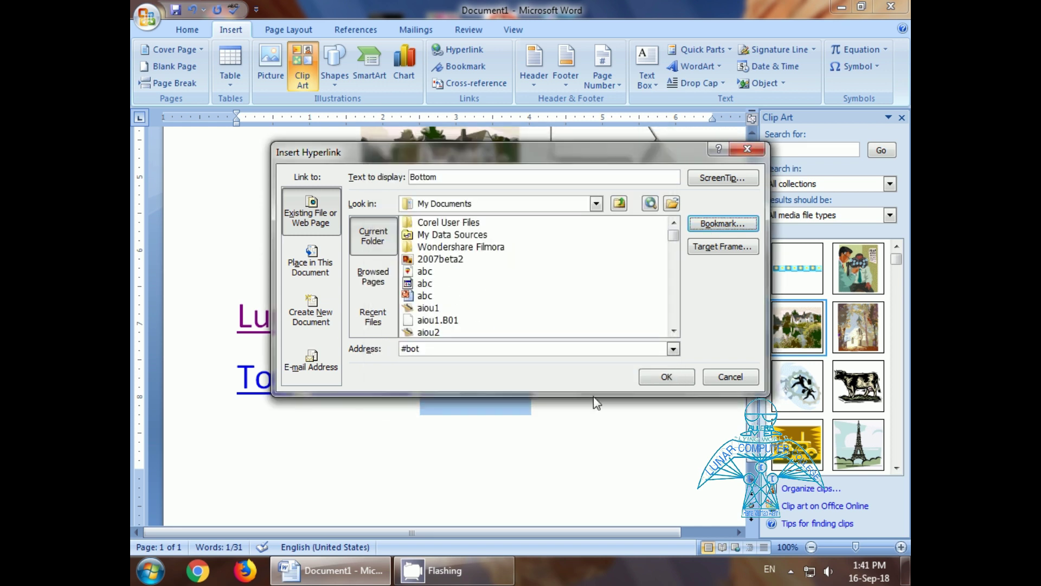
left_click(679, 376)
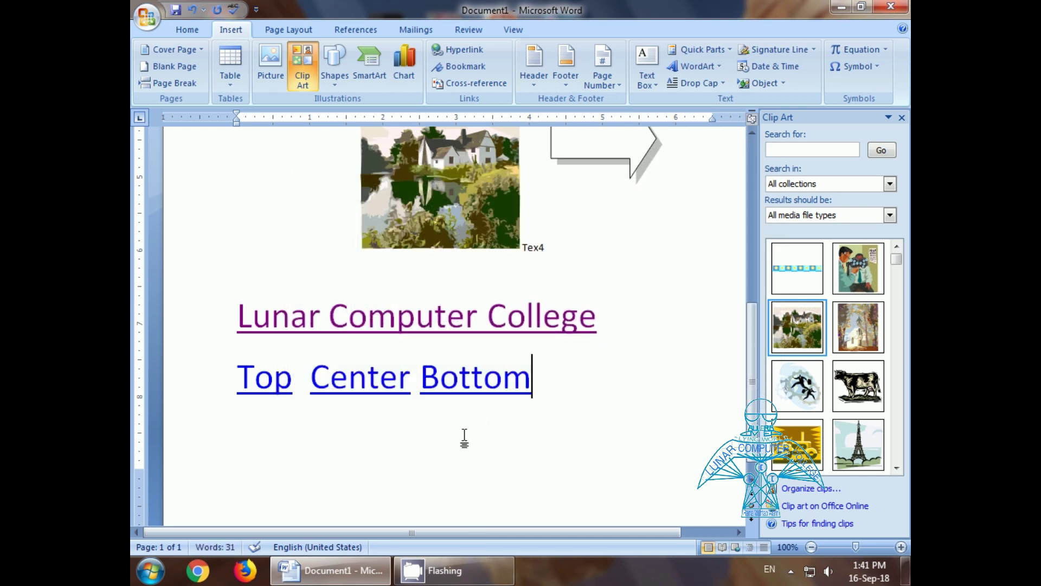
Step: Follow the Top, Center and Bottom links to their bookmarks, ending with the caret after Bottom
left_click(269, 392)
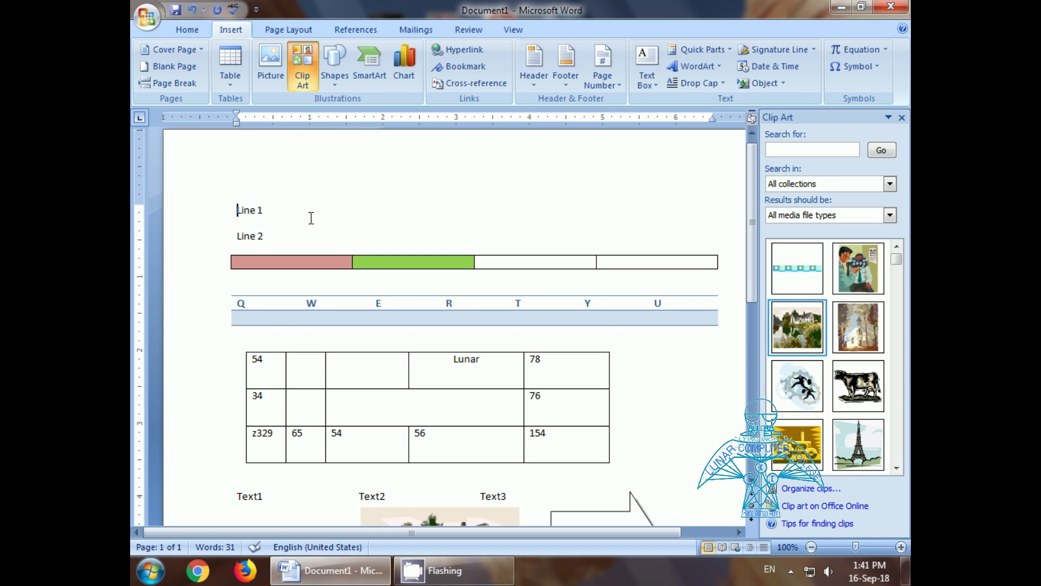
scroll(320, 219, "down", 10)
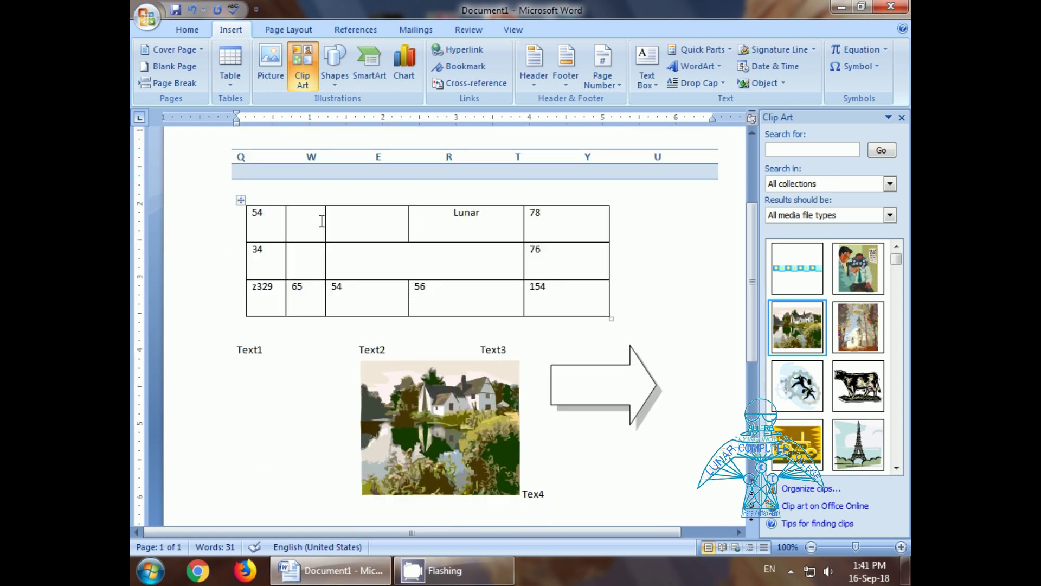
left_click(353, 351)
left_click(355, 357, "ctrl")
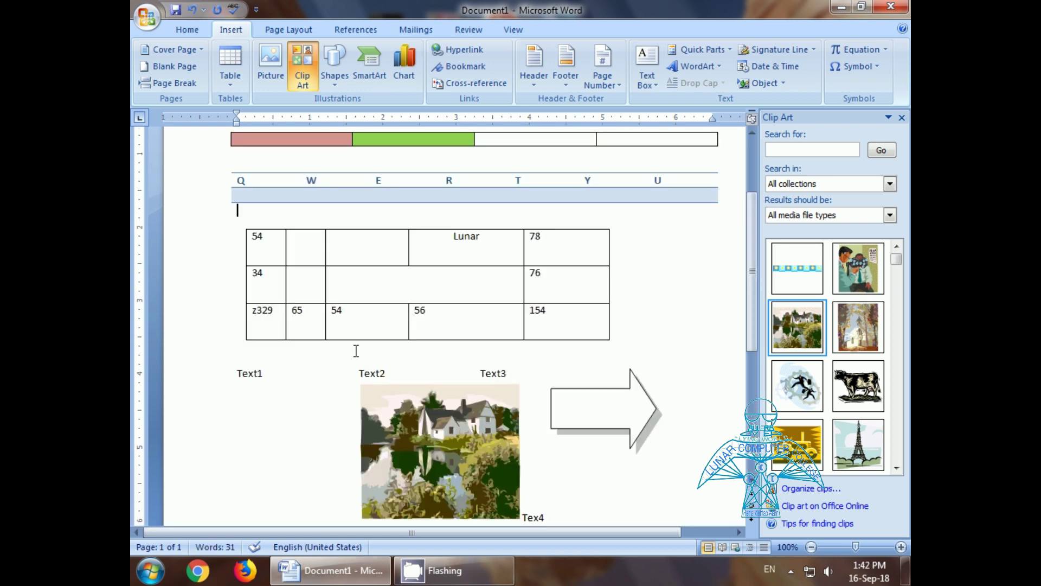
scroll(398, 418, "down", 10)
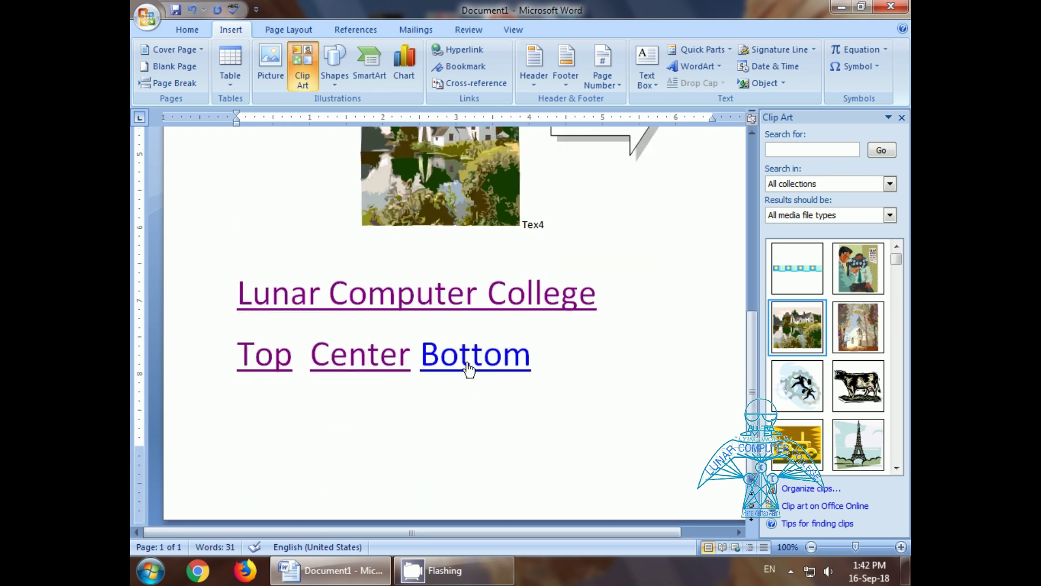
left_click(468, 358, "ctrl")
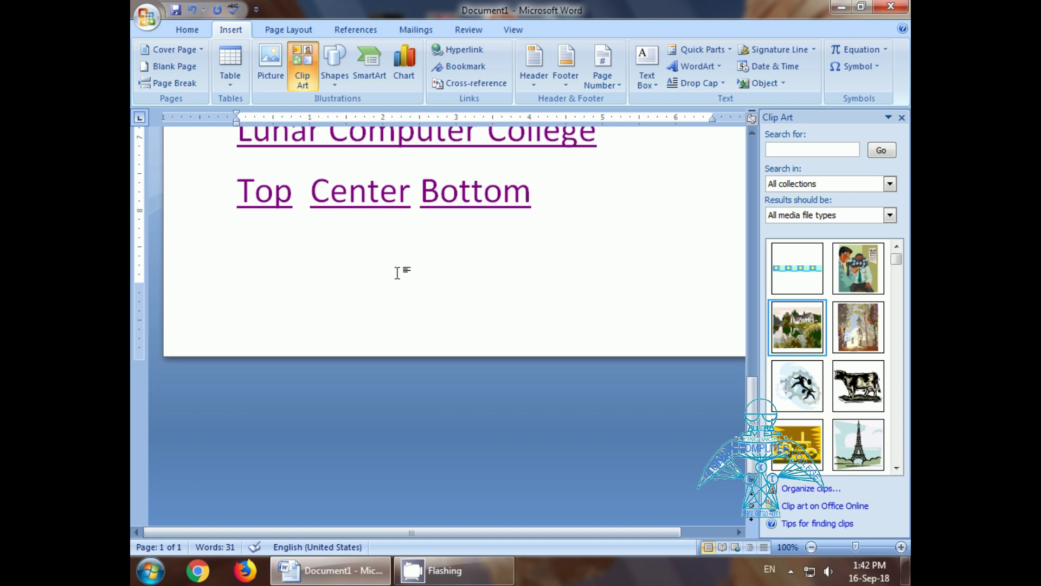
scroll(442, 307, "up", 8)
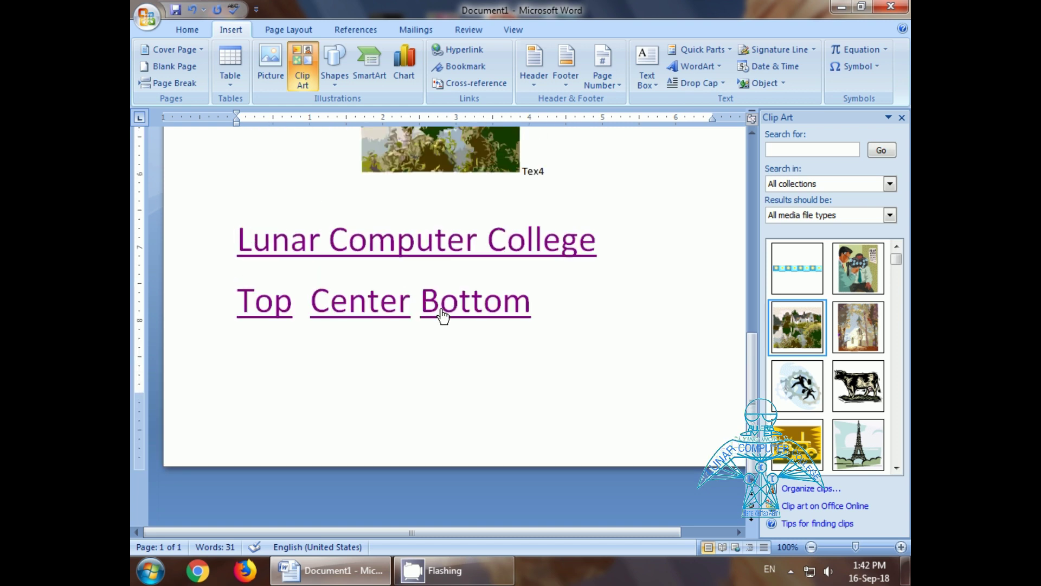
left_click(583, 471)
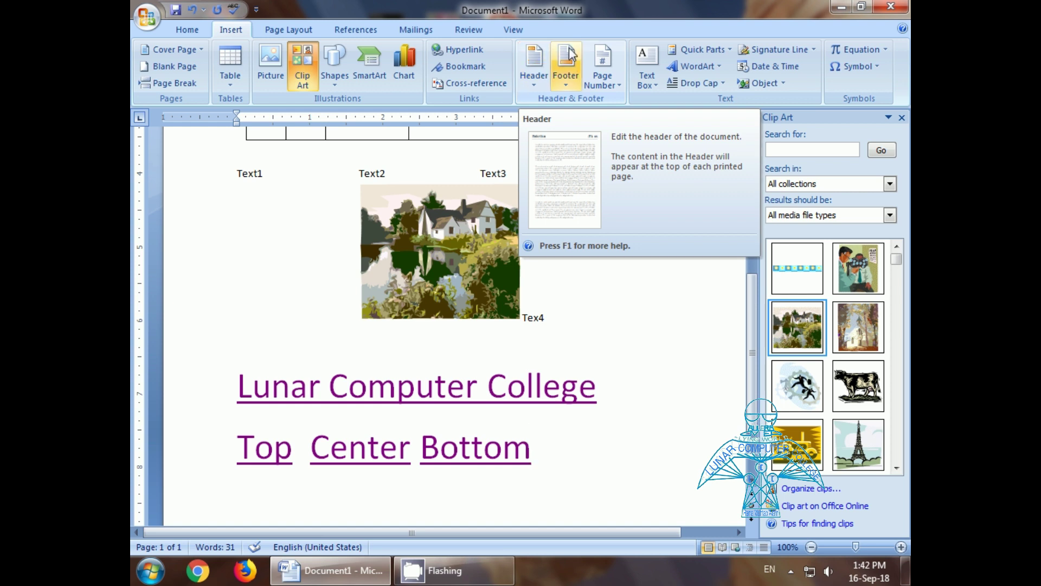
Step: Add a blank header reading 'This is header', then jump to the footer and back
left_click(529, 85)
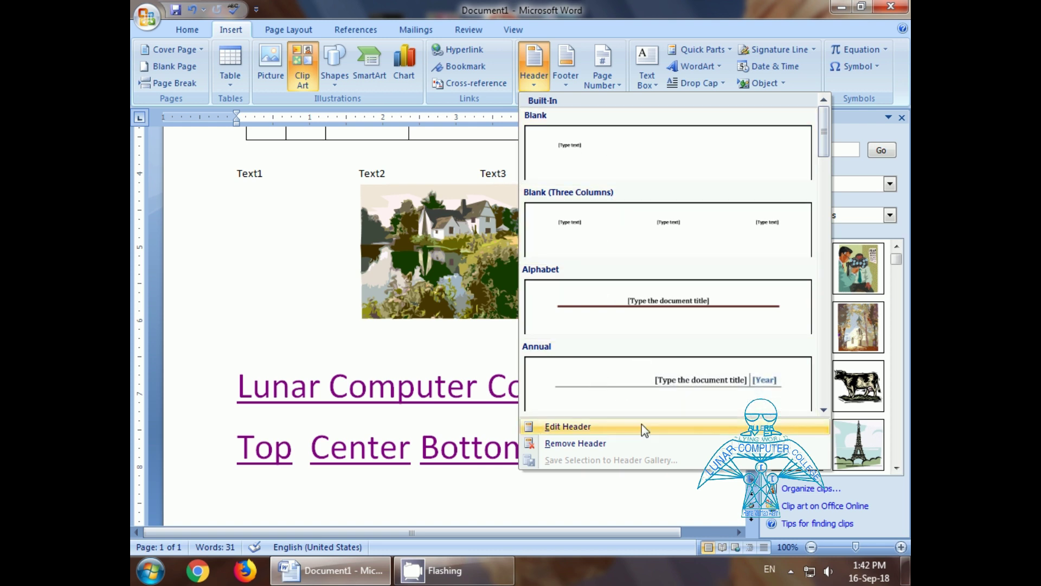
left_click(562, 161)
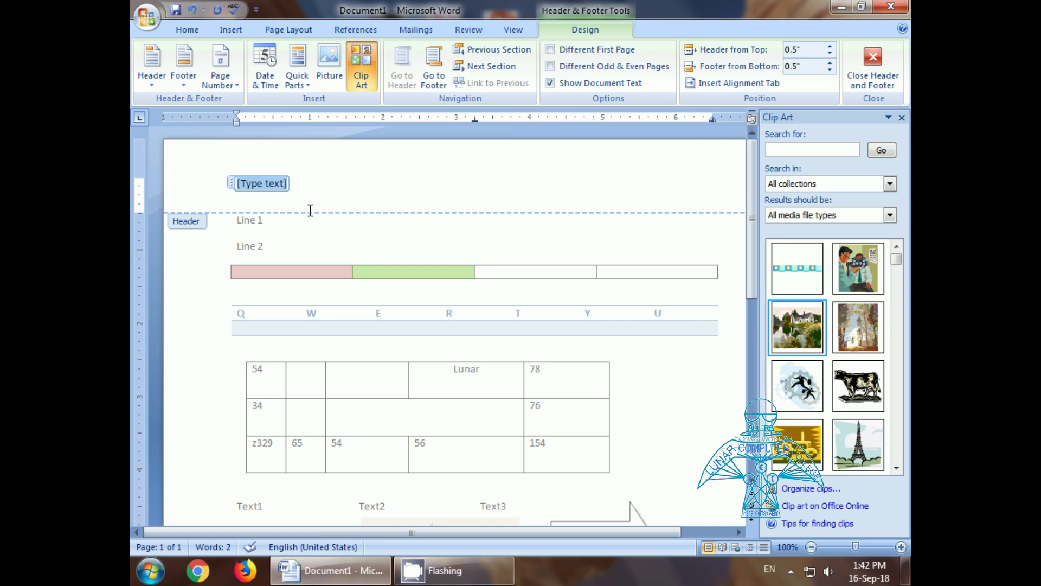
type("gdfgdfgg g")
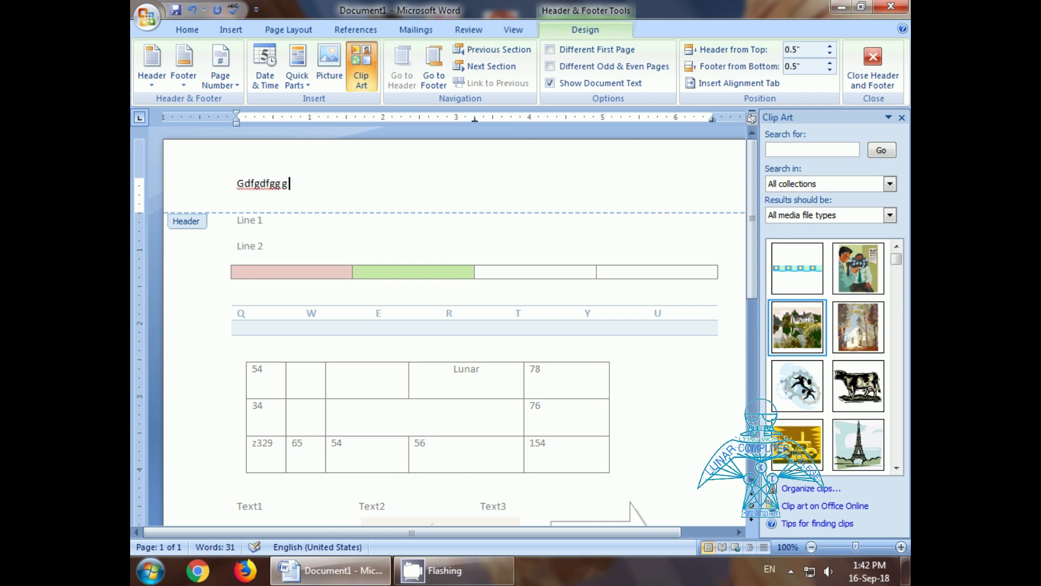
key("BackSpace")
key("BackSpace")
key("BackSpace")
key("BackSpace")
key("BackSpace")
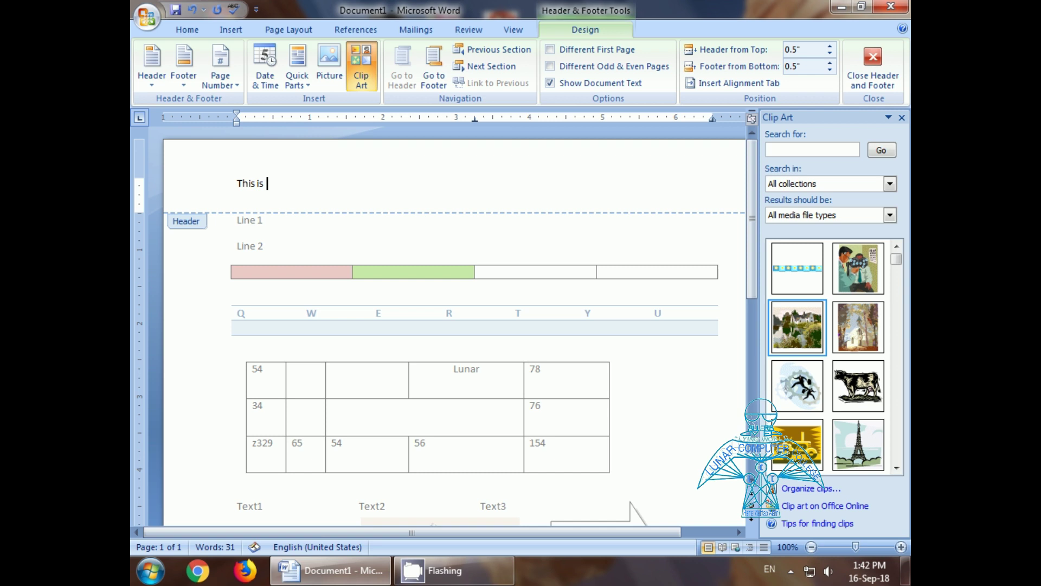
type("This is header")
left_click(430, 81)
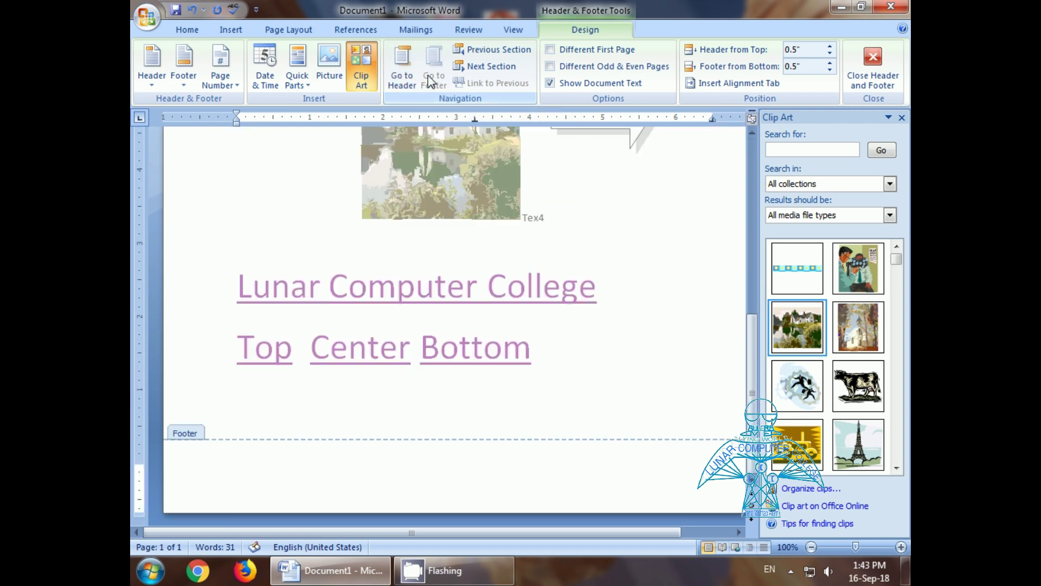
left_click(397, 81)
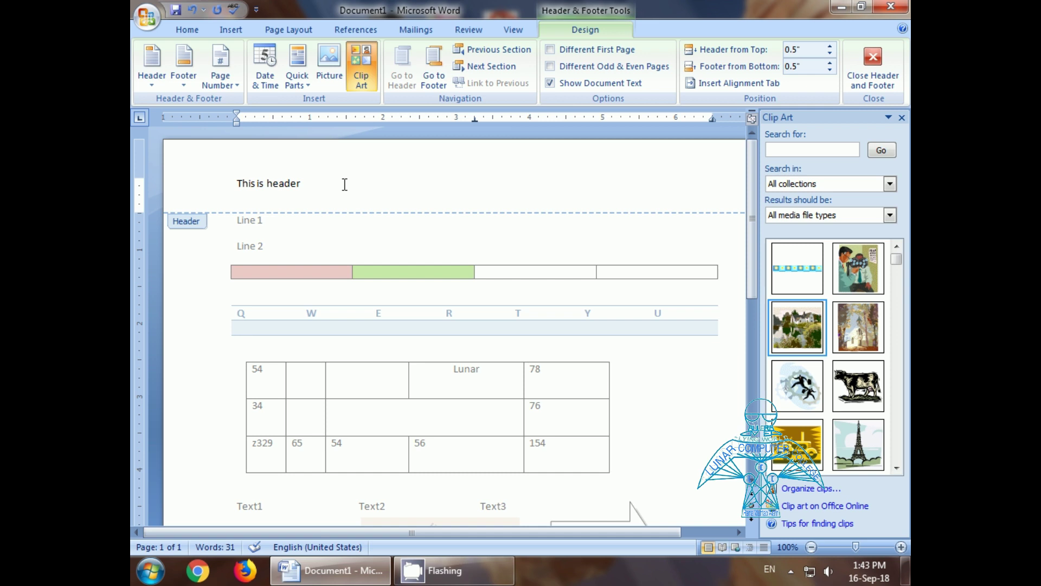
Step: Insert a Plain Number 1 page number at the top of the page
left_click(232, 84)
mouse_move(251, 102)
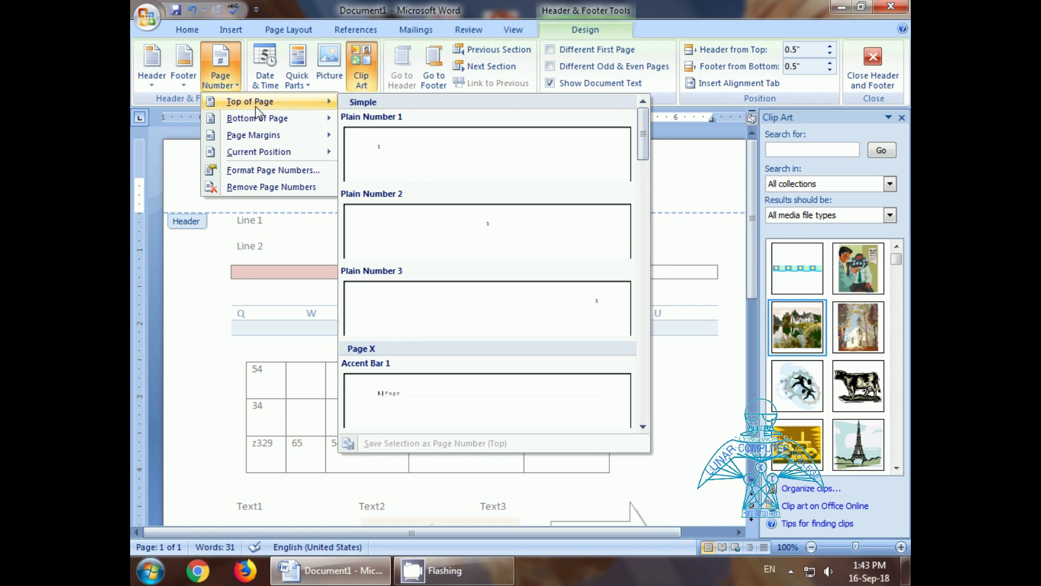
mouse_move(263, 154)
left_click(371, 148)
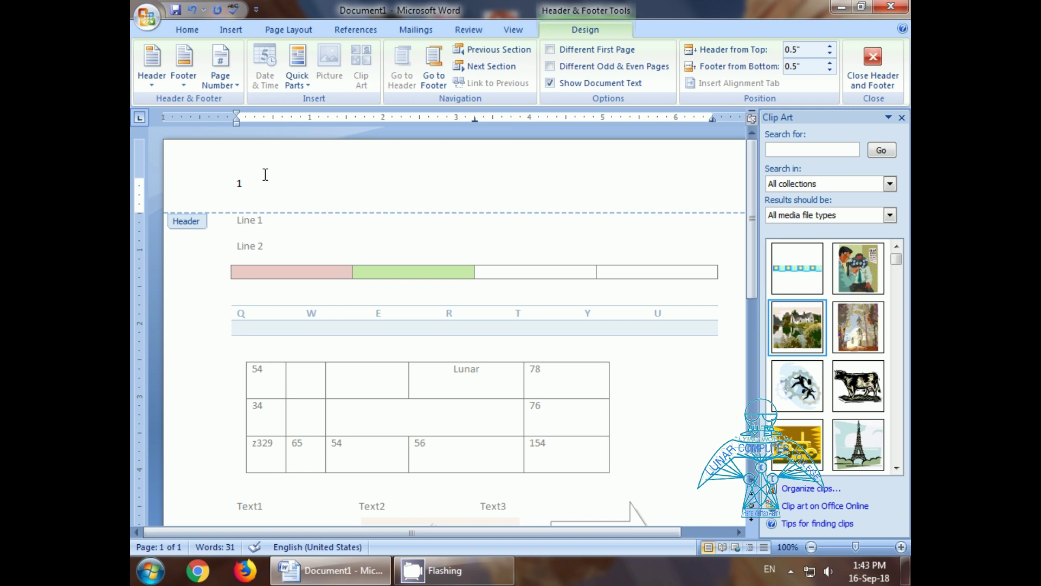
Step: Remove the header and the page numbers, leaving the header empty
left_click(231, 30)
left_click(533, 76)
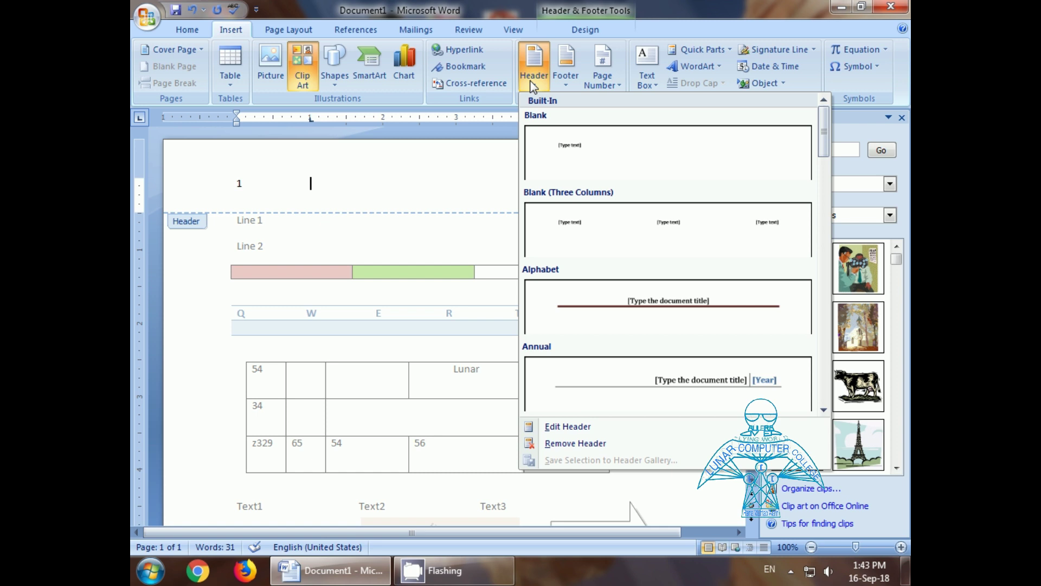
left_click(555, 446)
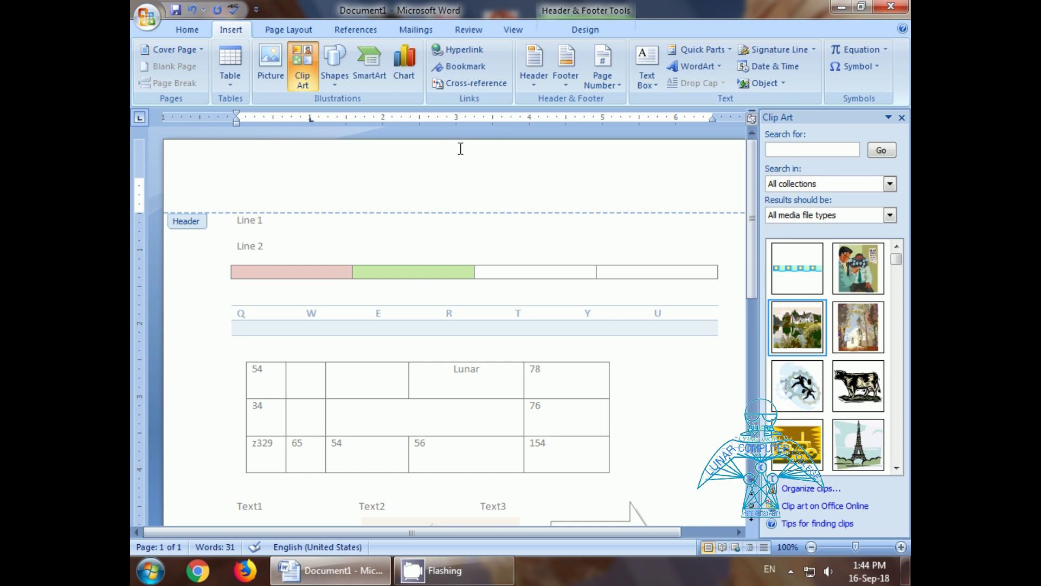
left_click(613, 93)
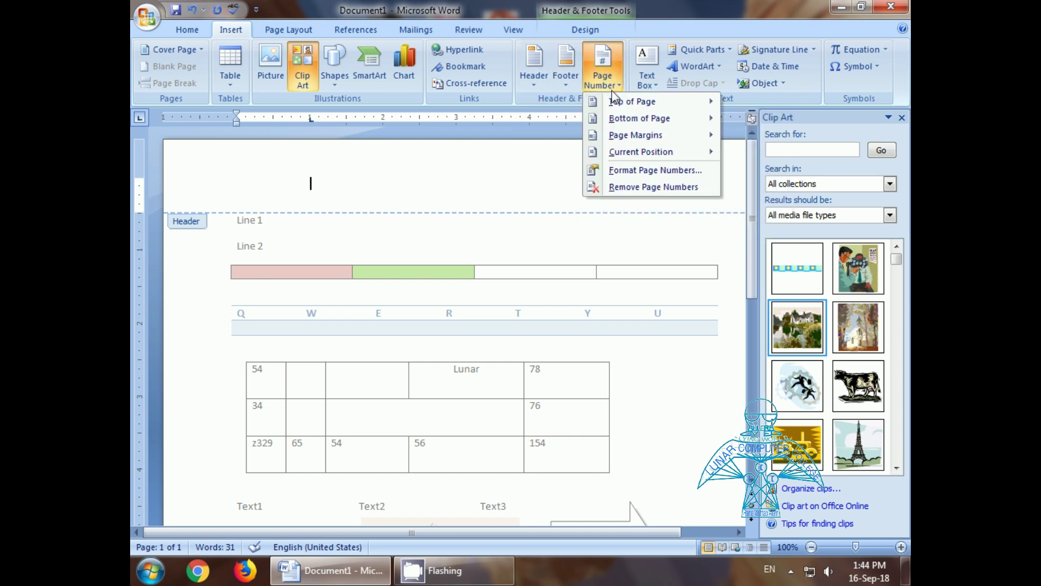
left_click(630, 190)
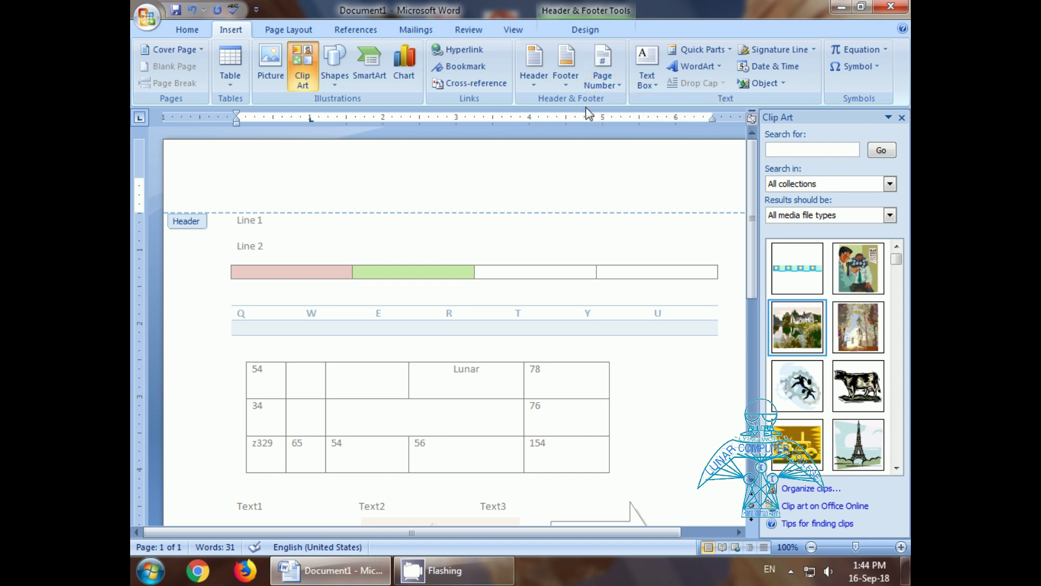
left_click(603, 78)
mouse_move(613, 107)
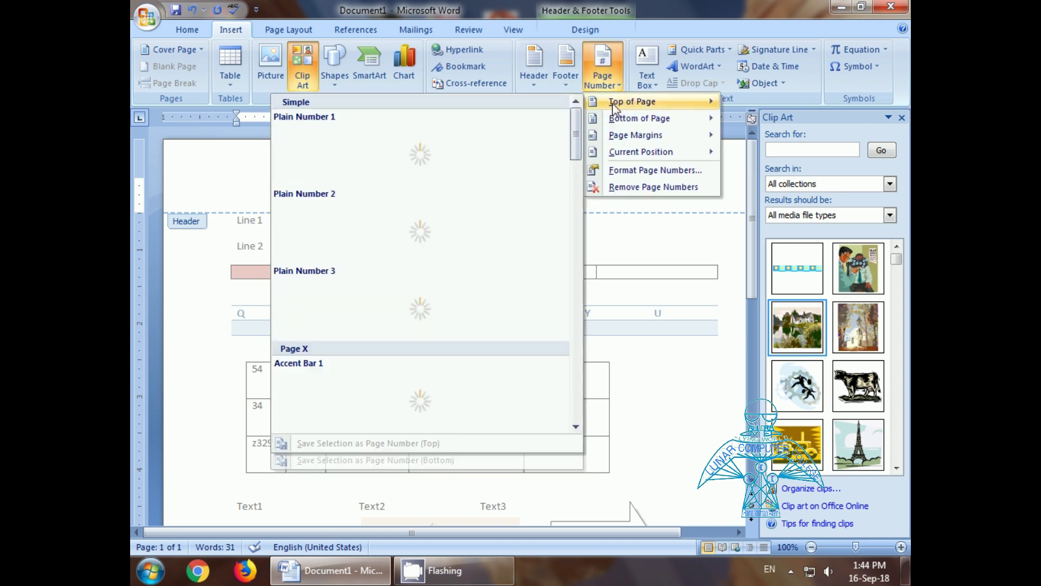
left_click(252, 164)
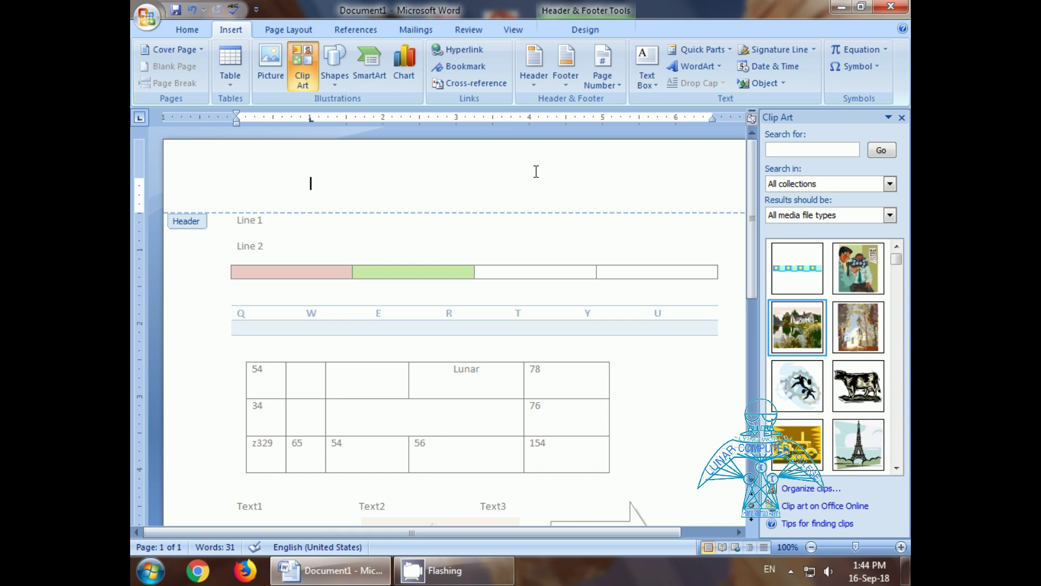
Step: Close Document1 without saving and start a new blank document
key("alt+F4")
left_click(519, 328)
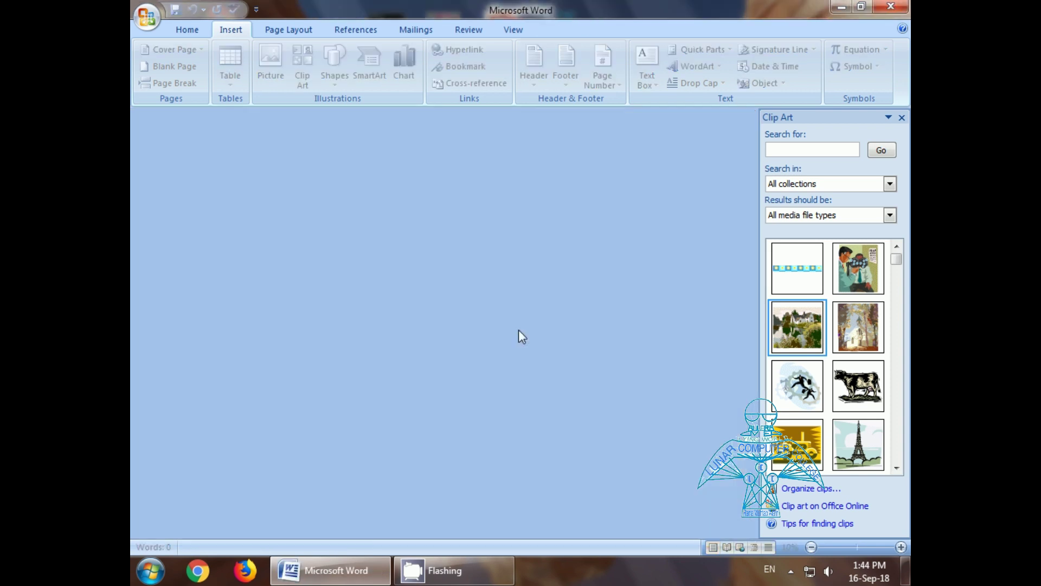
key("ctrl+n")
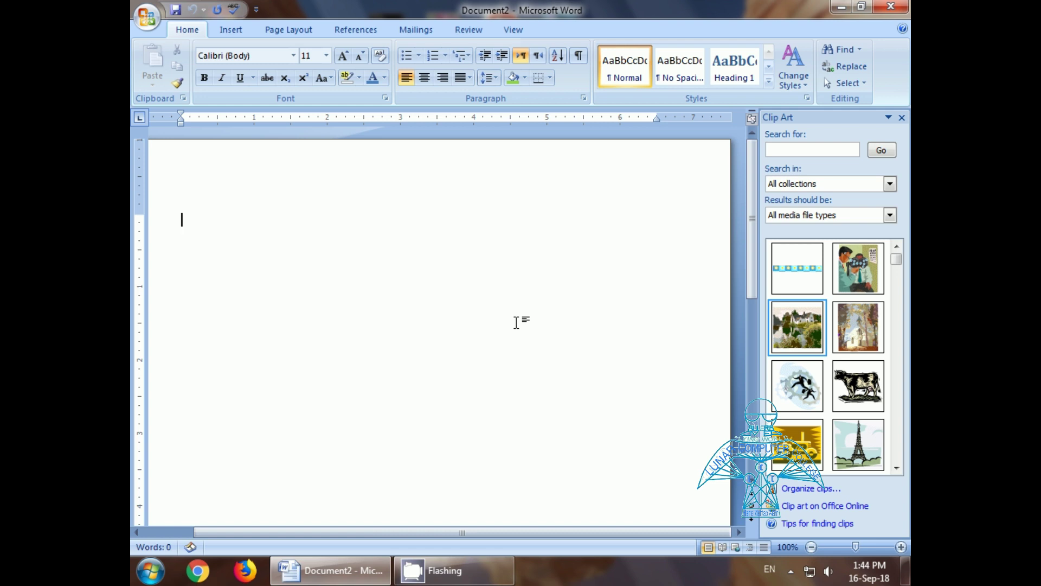
left_click(902, 117)
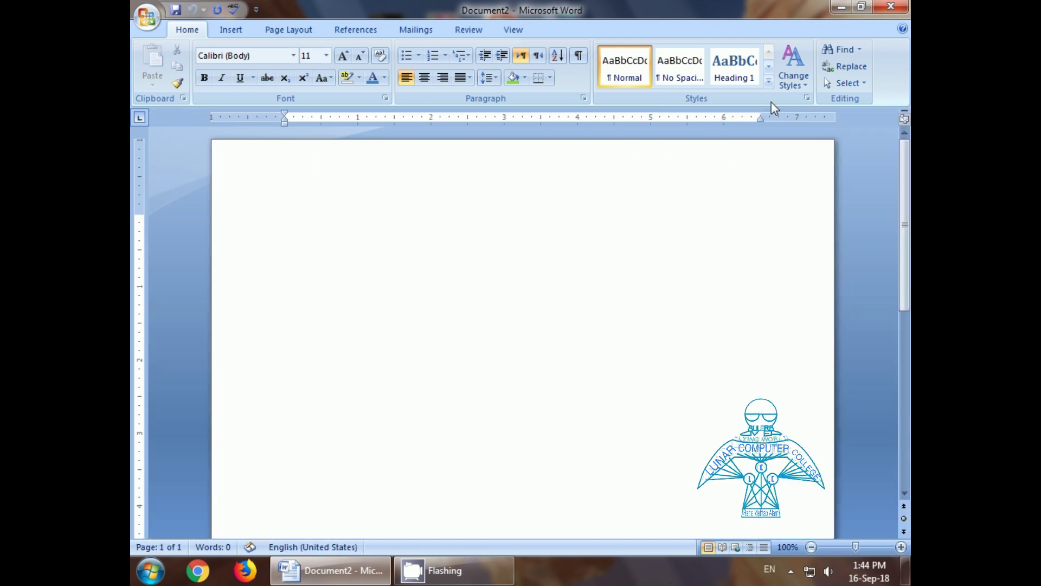
Step: Draw a text box in the upper centre of the page
left_click(233, 33)
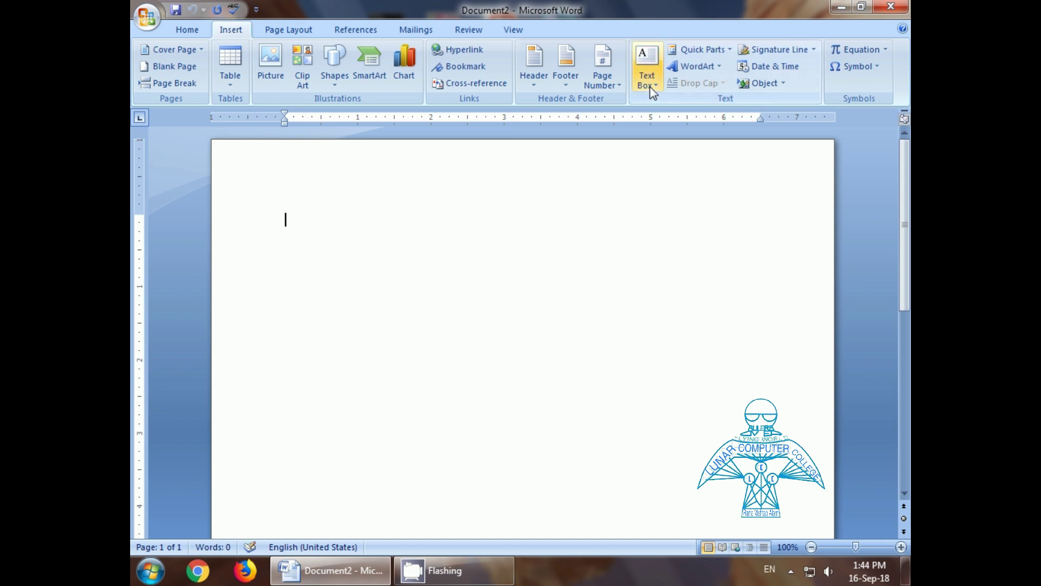
left_click(653, 84)
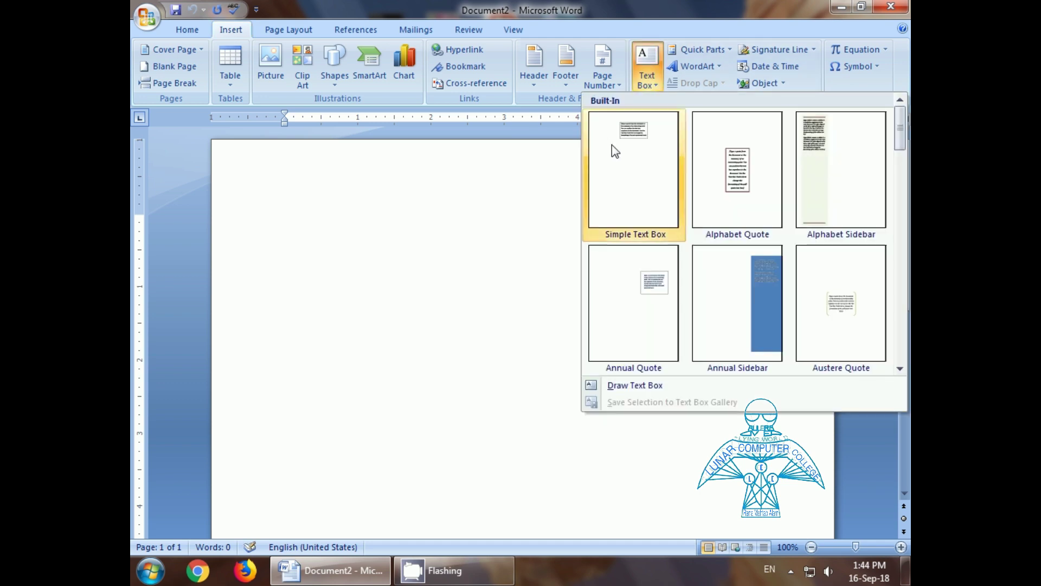
left_click(639, 386)
left_click_drag(350, 333, 599, 422)
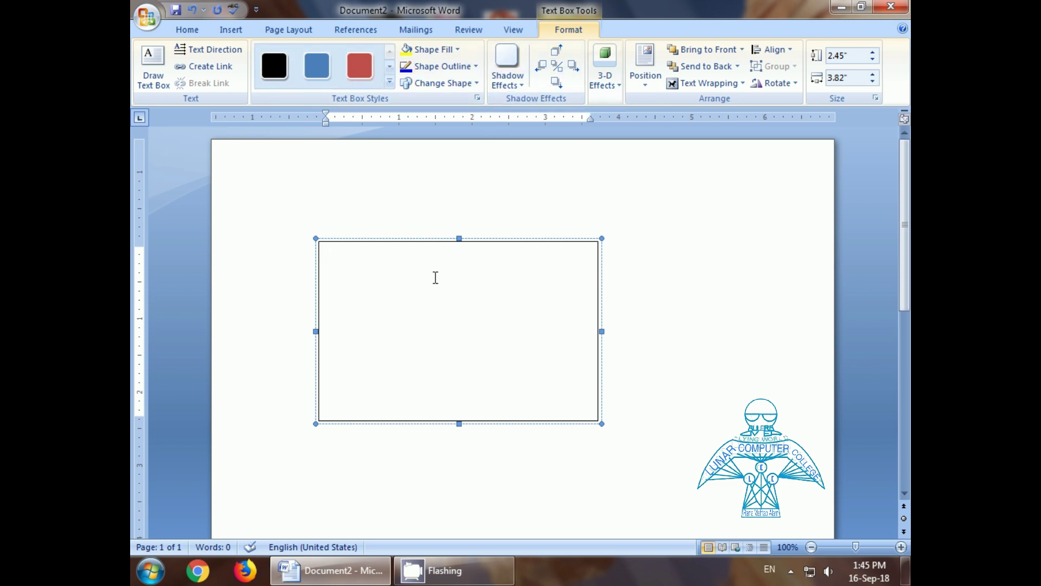
left_click(663, 383)
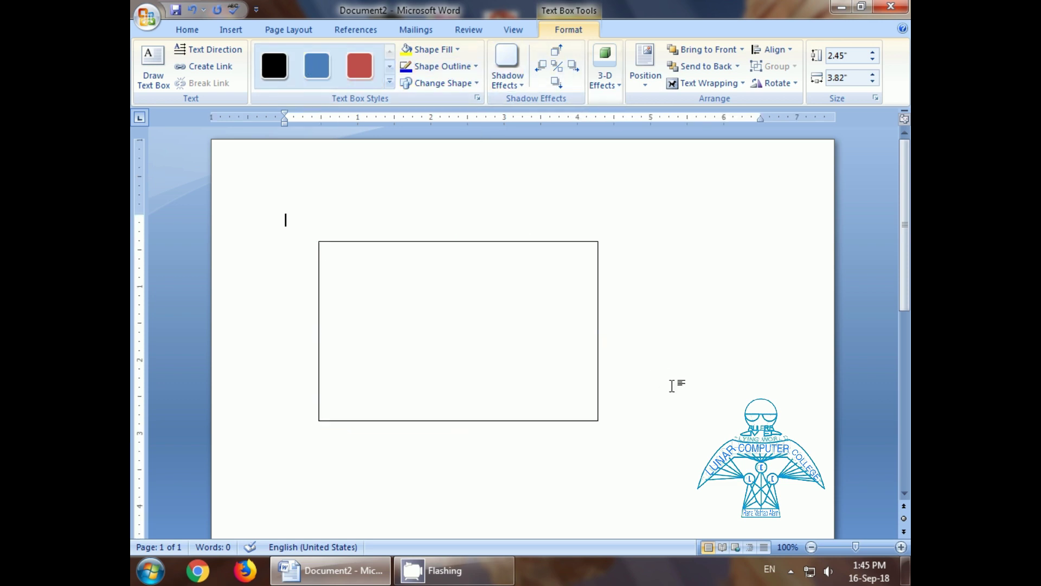
Step: Type 'sdfdfdf dsf' into the text box, then delete the whole box
left_click(400, 243)
left_click(417, 280)
type("sdfdfdf dsf")
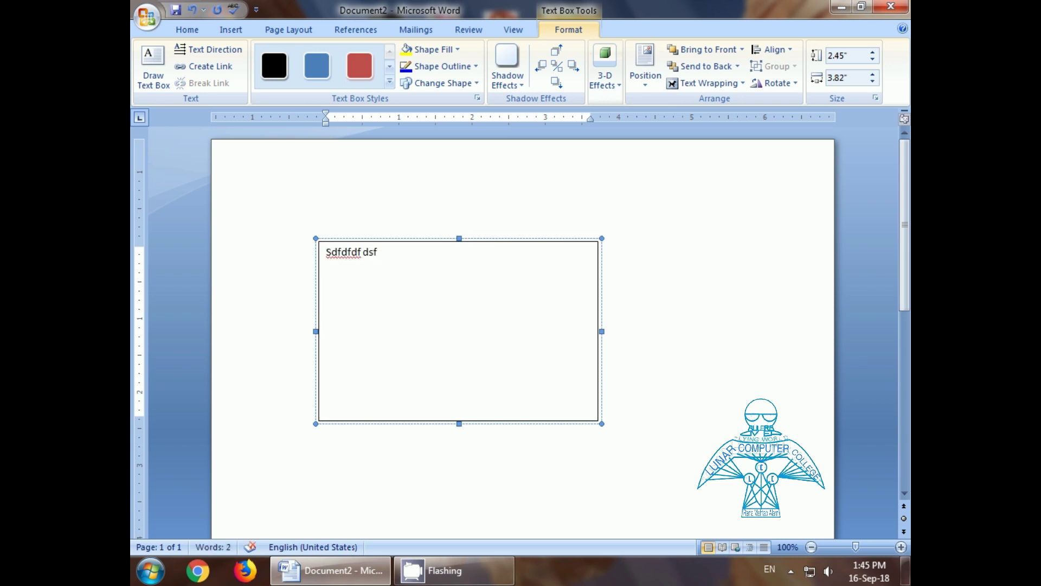
left_click(391, 244)
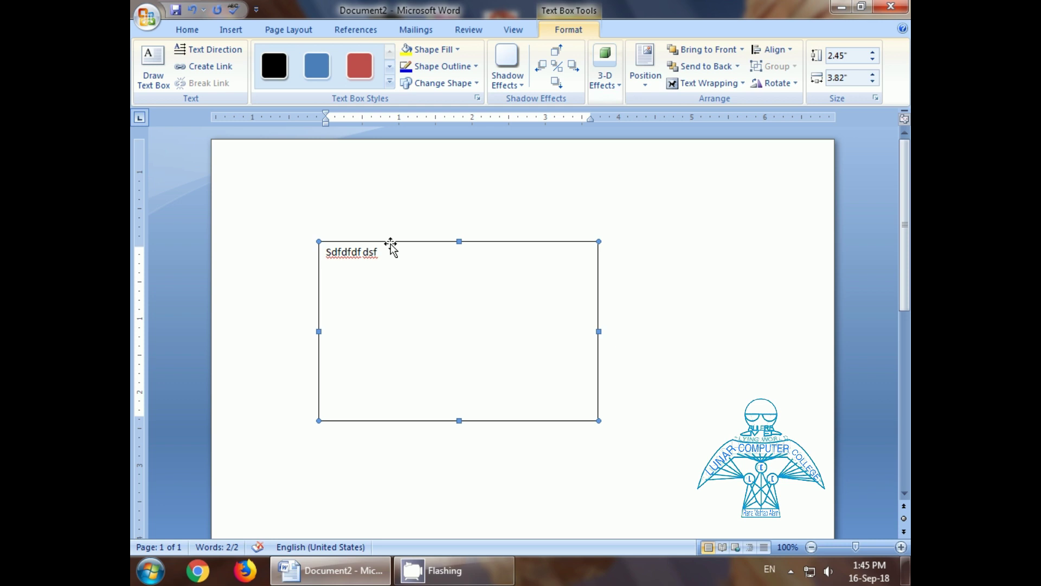
key("Delete")
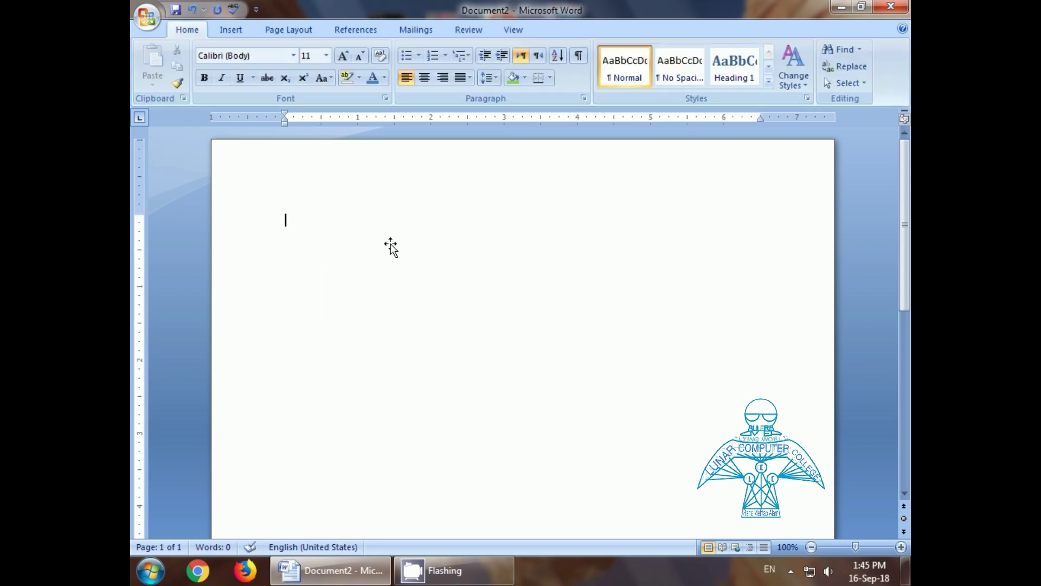
Step: Insert a rainbow-style WordArt title containing the person's full name
left_click(232, 31)
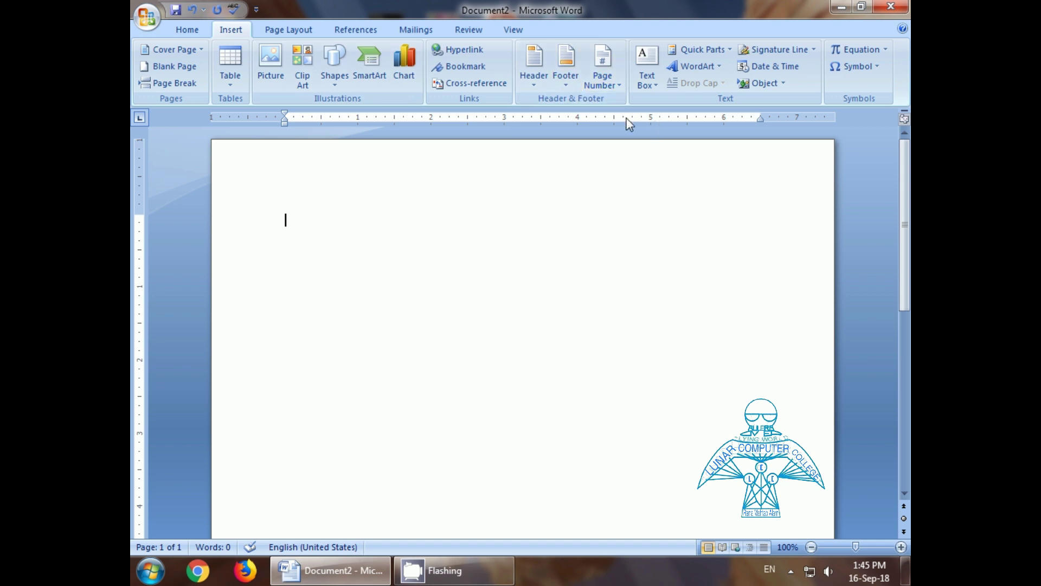
left_click(697, 68)
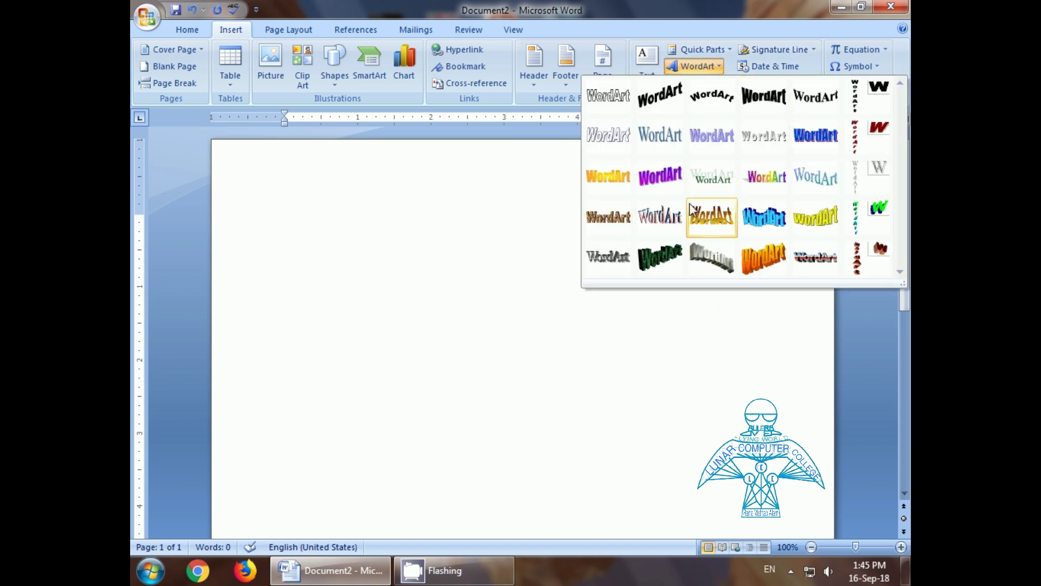
left_click(760, 179)
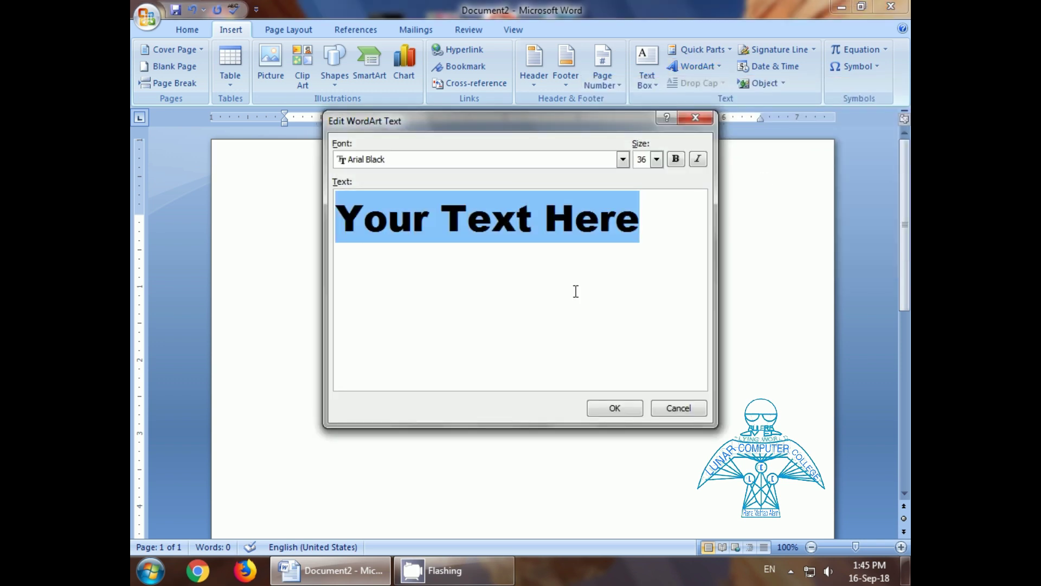
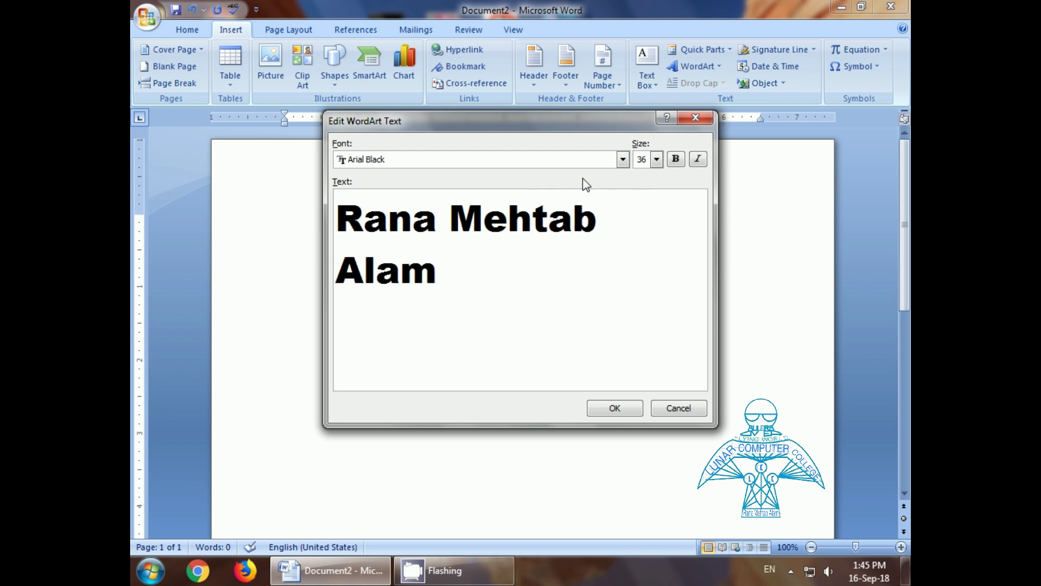
left_click(616, 407)
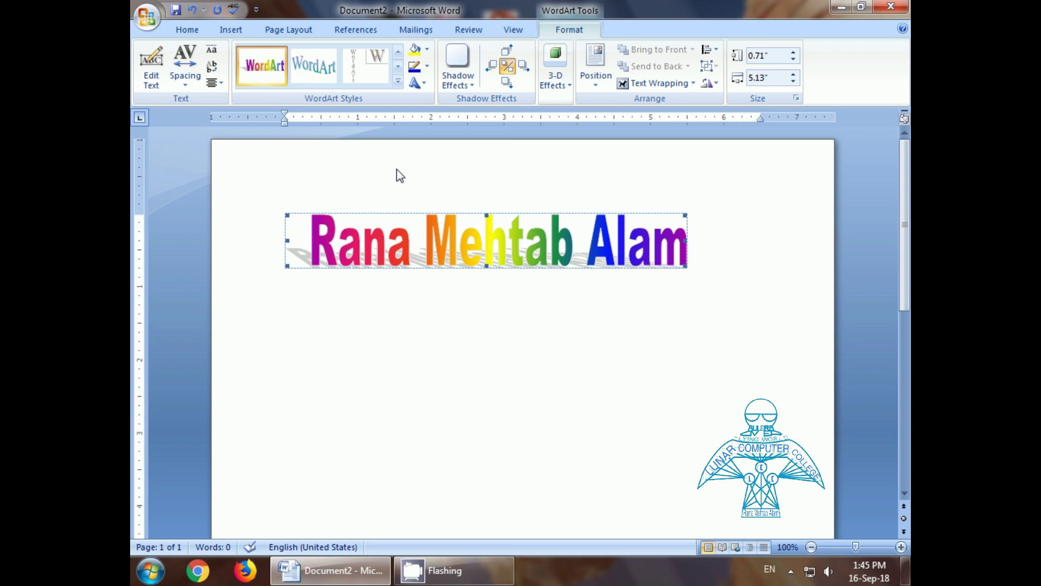
Step: Set the WordArt letter spacing to Tight and its text to right alignment
left_click(185, 81)
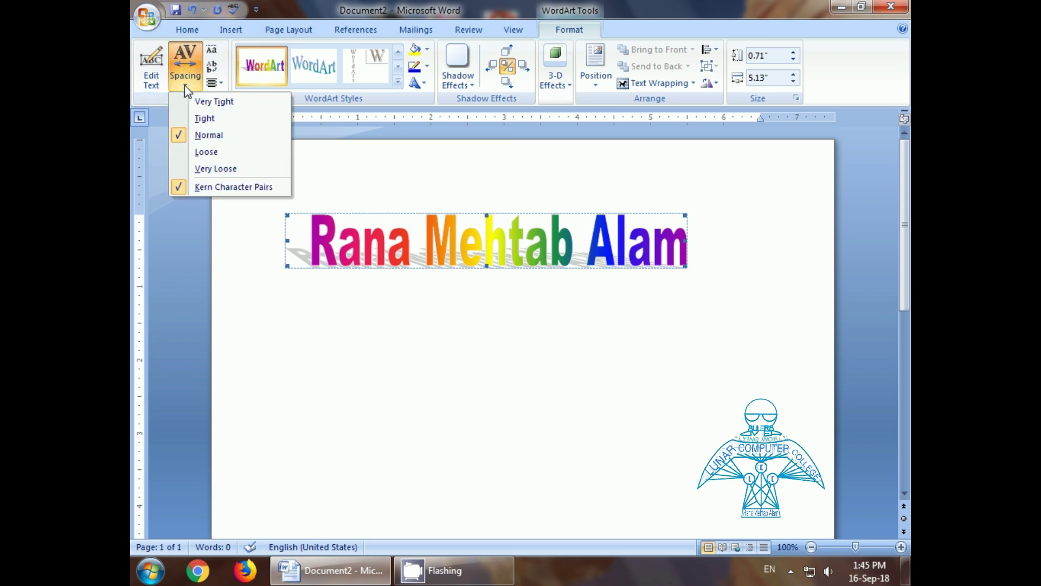
left_click(205, 119)
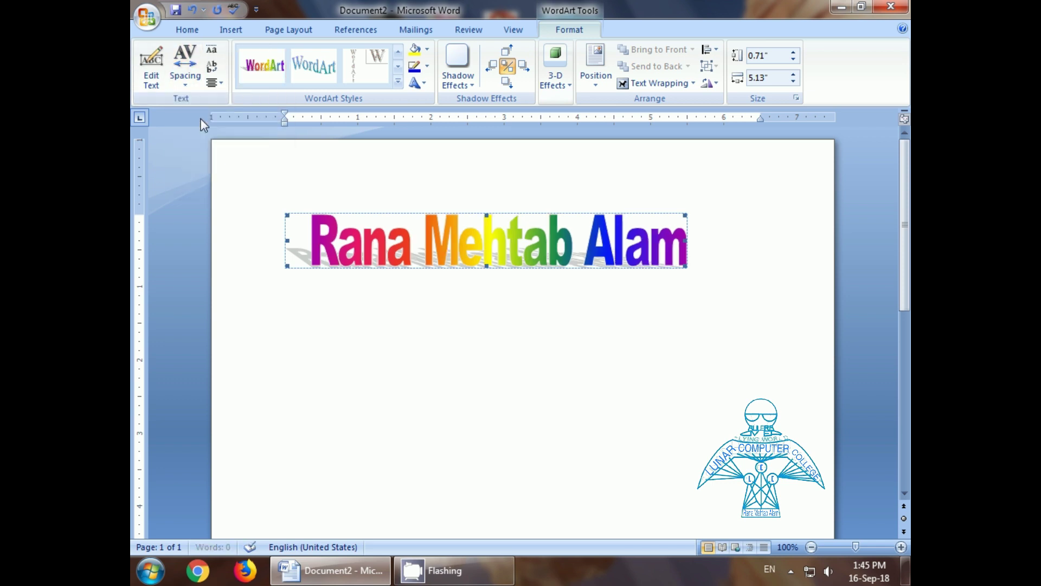
left_click(220, 83)
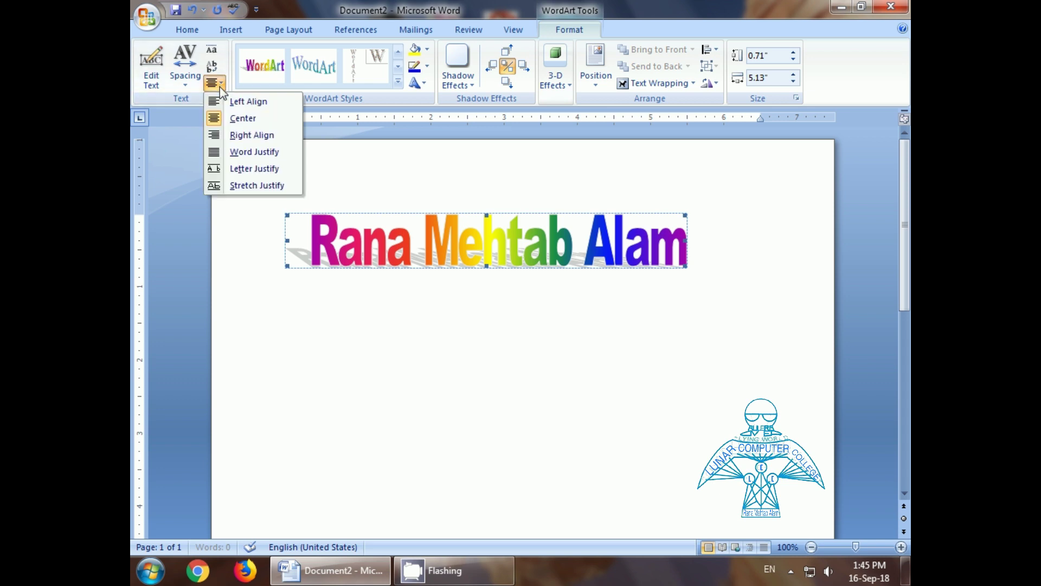
left_click(242, 132)
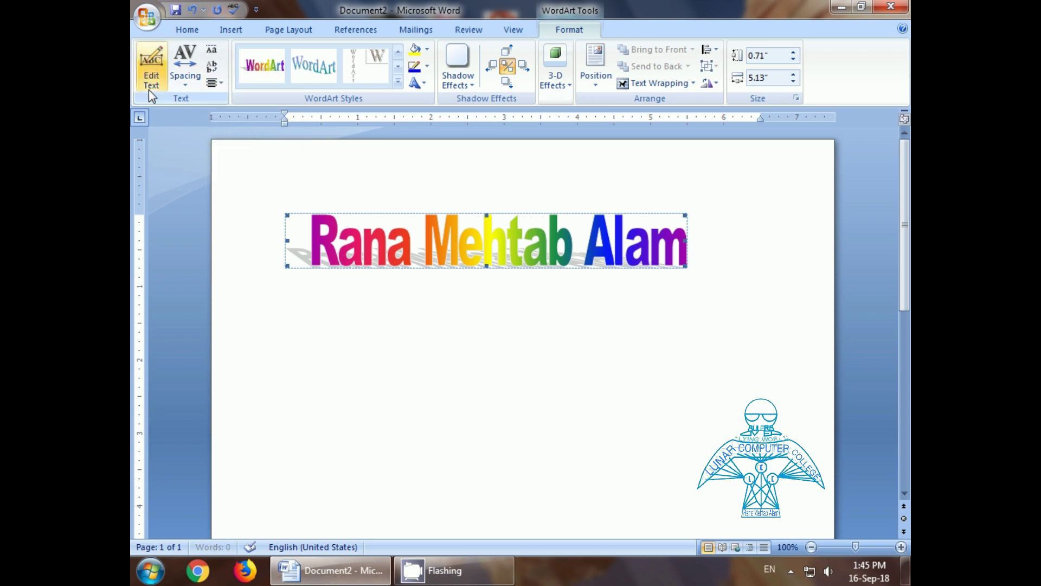
Step: Apply the brown textured WordArt style after trying others, and add a grey drop shadow
left_click(310, 74)
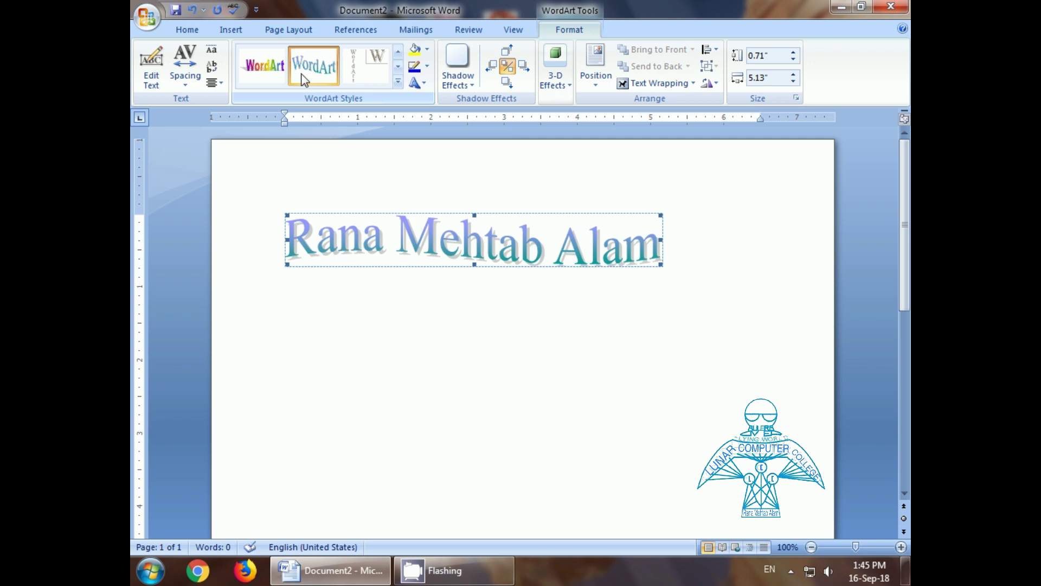
left_click(269, 72)
left_click(398, 66)
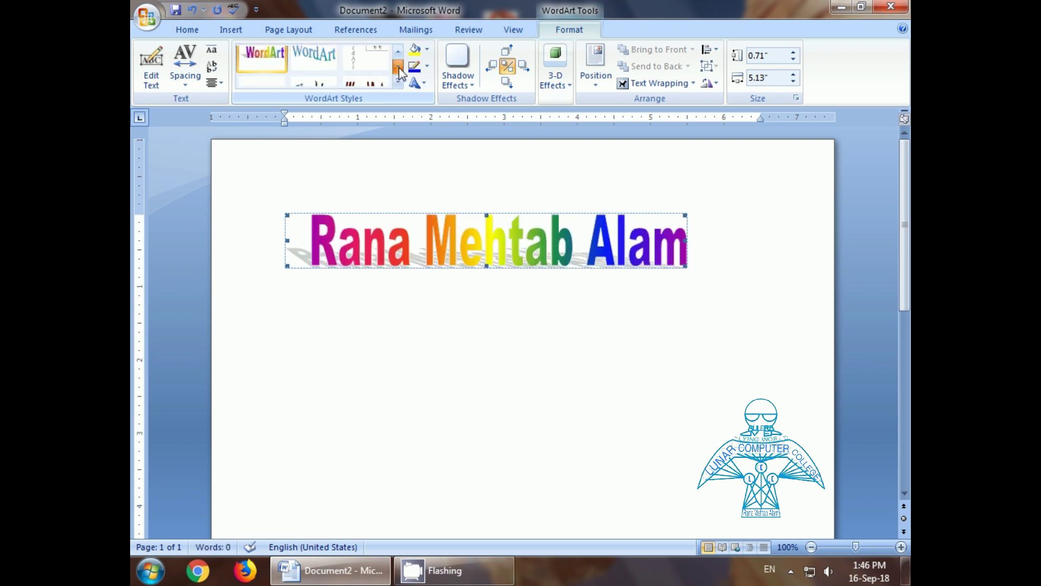
left_click(365, 65)
left_click(317, 70)
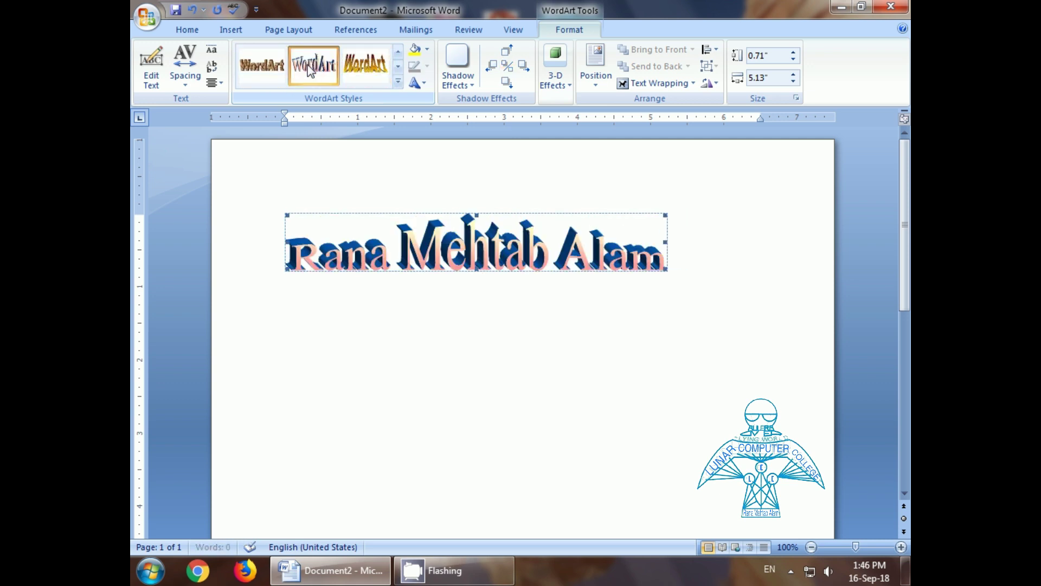
left_click(262, 65)
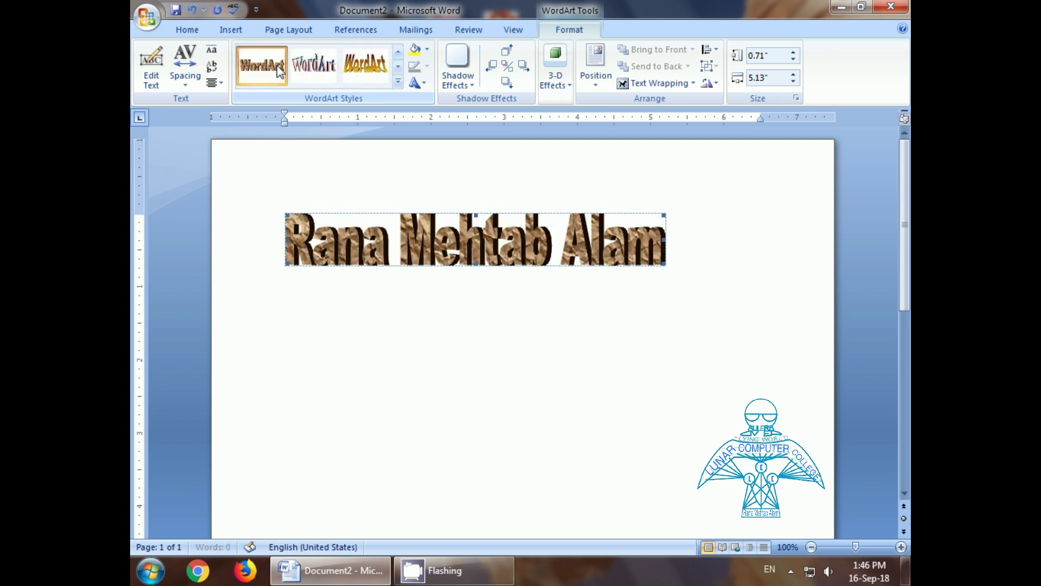
left_click(458, 78)
left_click(473, 187)
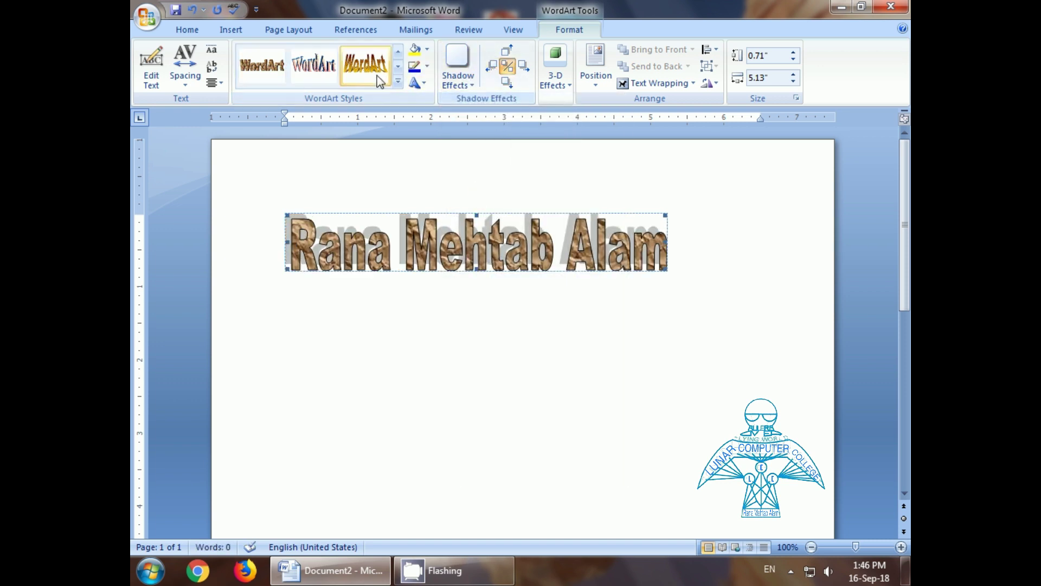
Step: Extrude the brown WordArt name in 3-D using the first Parallel depth effect
left_click(562, 84)
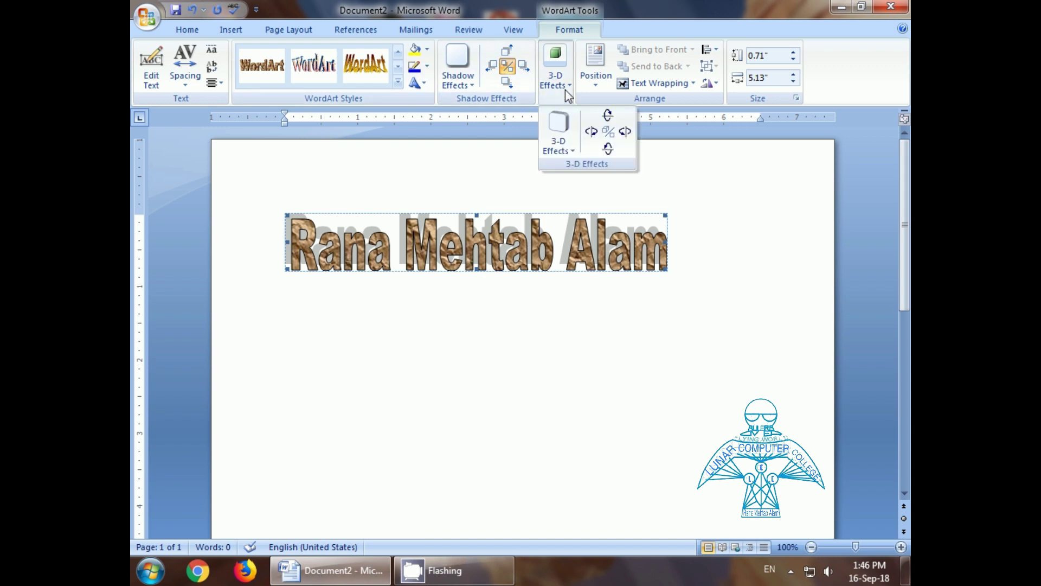
left_click(555, 130)
left_click(561, 245)
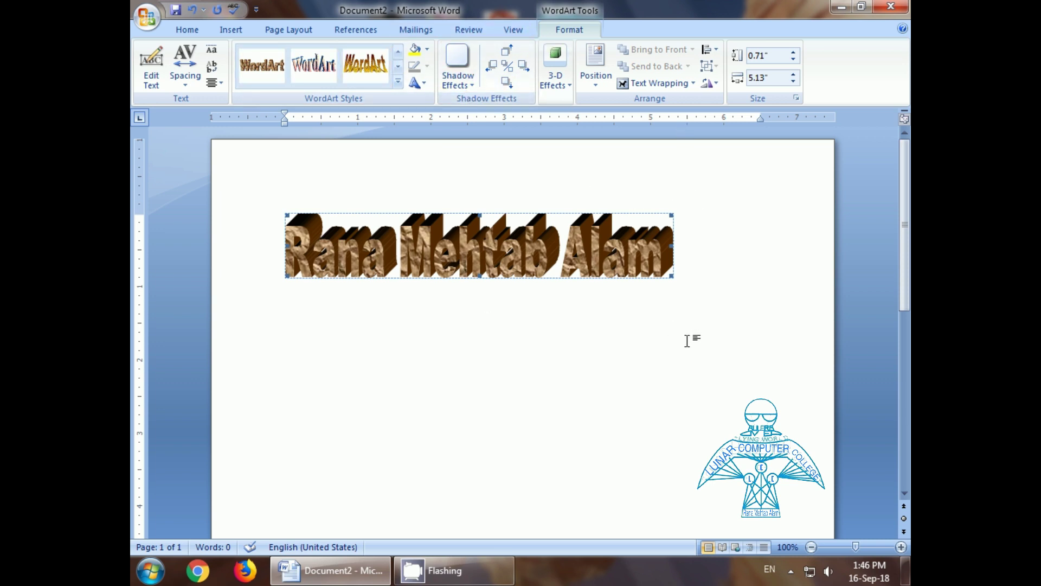
key("alt+n")
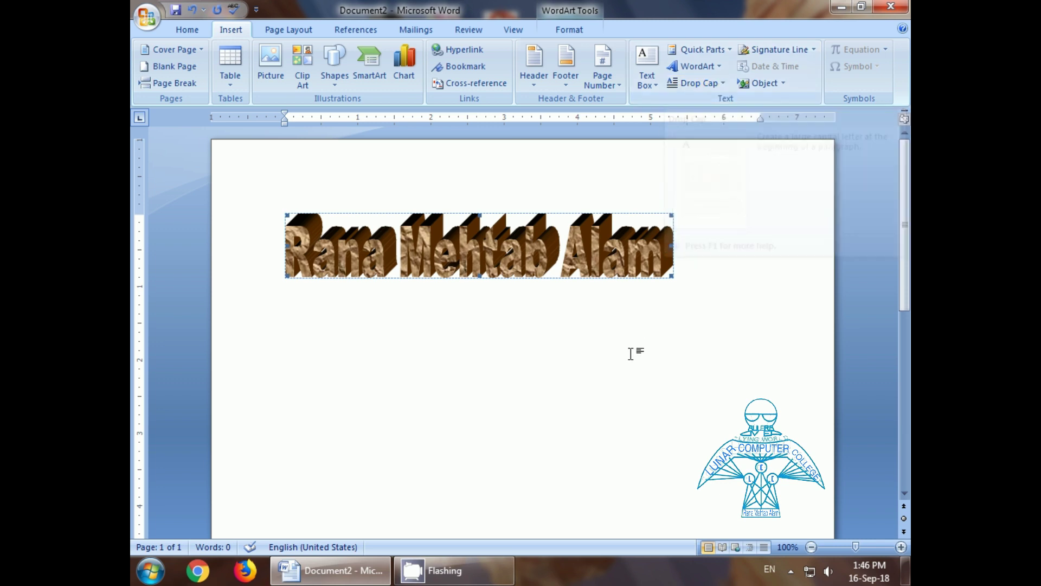
Step: On a new line below the WordArt, type 'Lunar Computer College' followed by filler words
left_click(723, 283)
key("Return")
type("L")
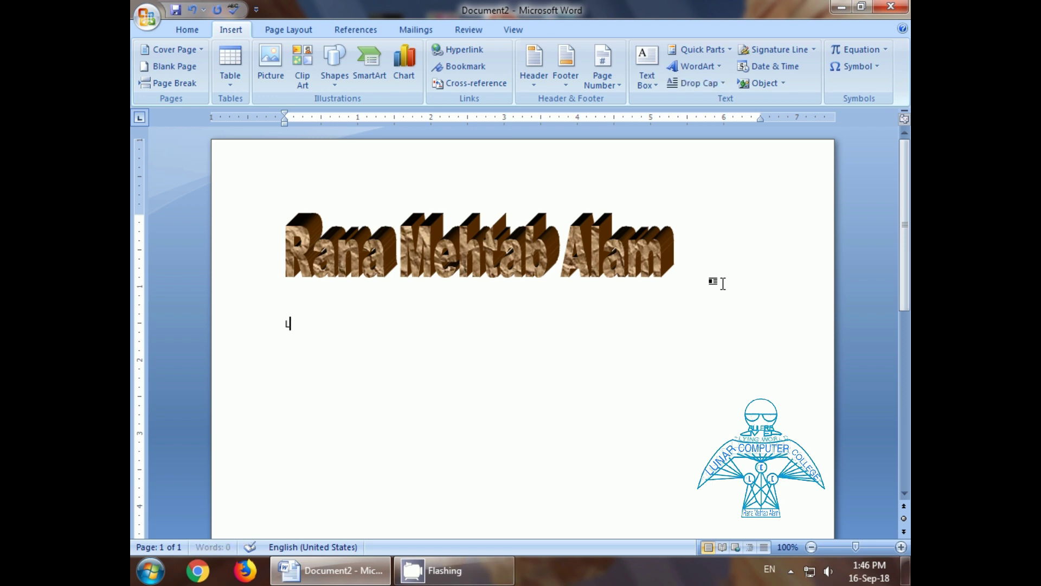
type("unar Com")
key("ctrl+z")
type("C")
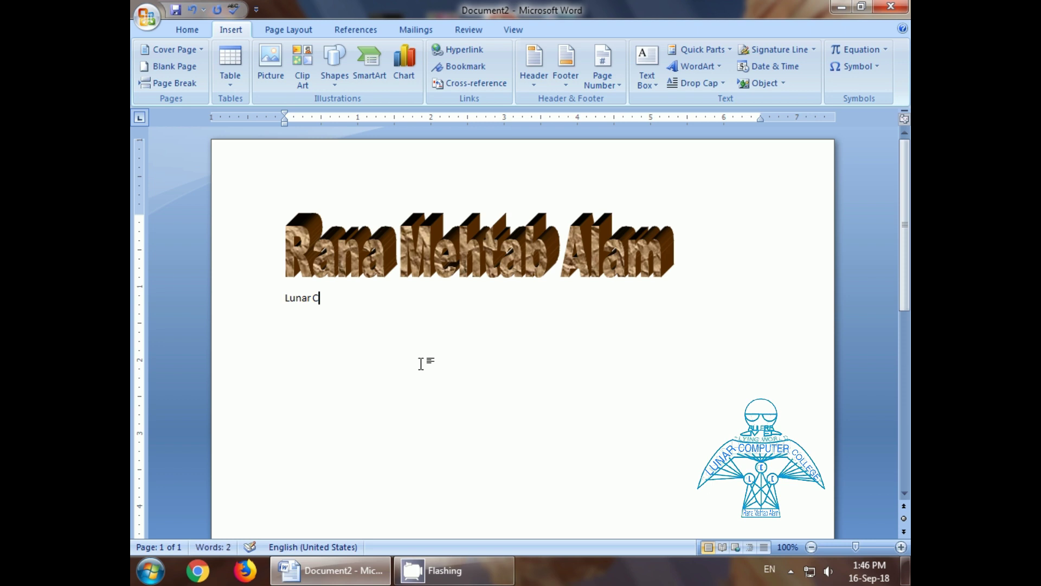
type("omputer ")
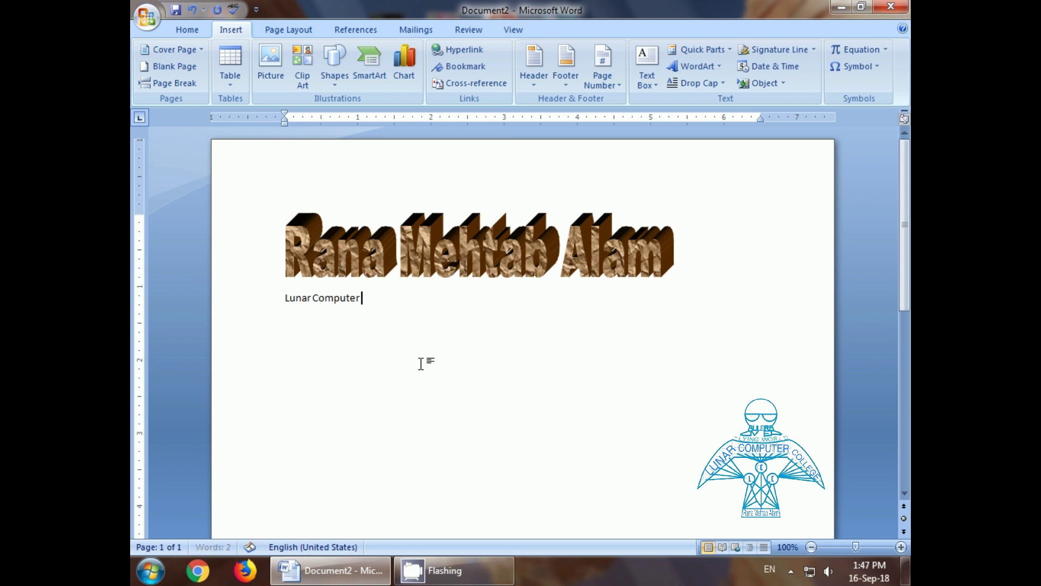
type("College")
type("dfsdjfsdklf dsf dsj fdsf dsjf dlskf dkls fdklsf d")
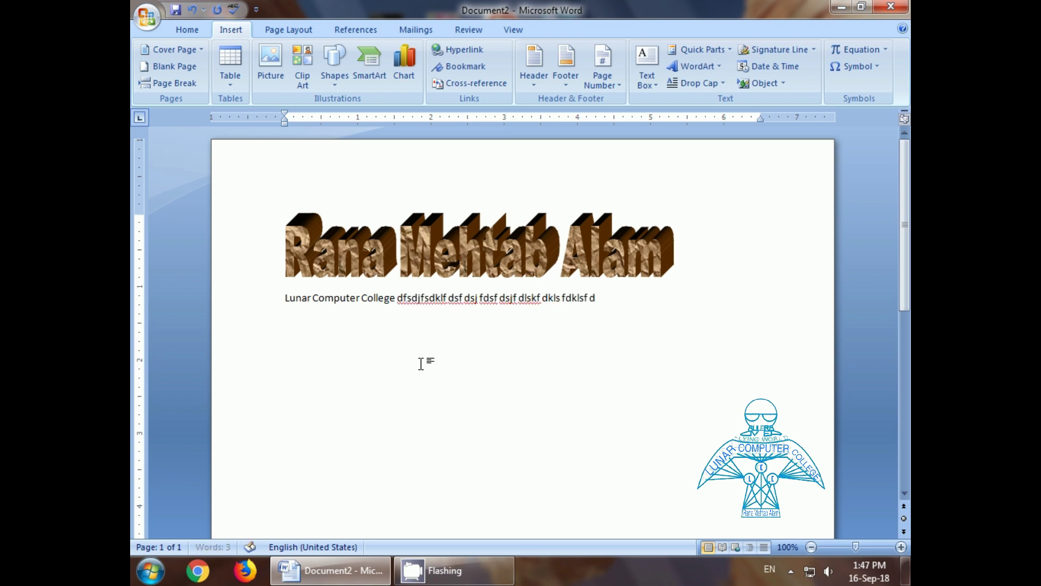
type("lsk fkls fs fdlskfj dslkf dsf dsf dsl fdslkj fdslk fdskl")
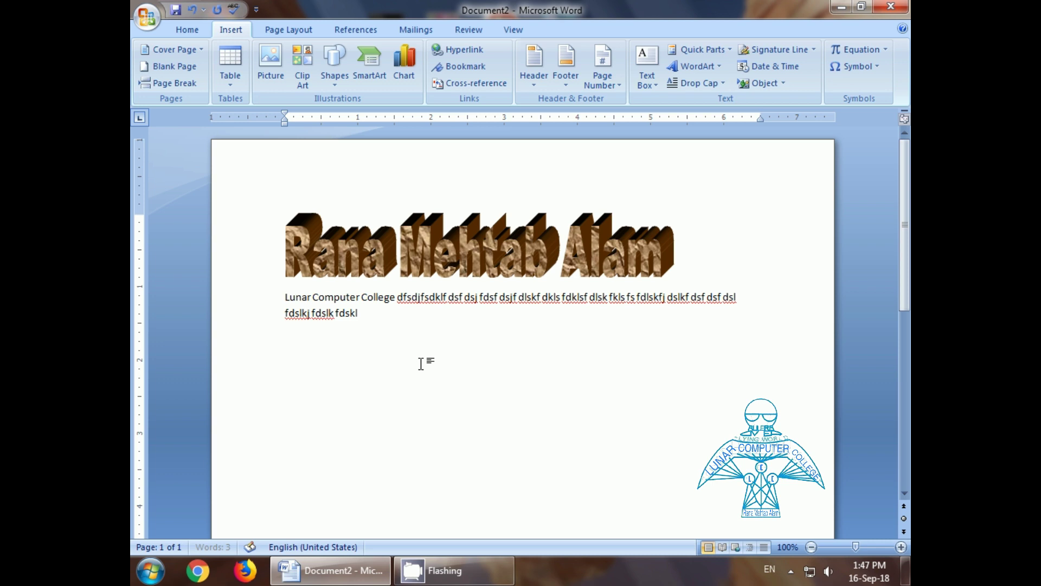
type("f dsklf dslk fdsl fdsklf dslf dslf dslf sldf dslkf sld")
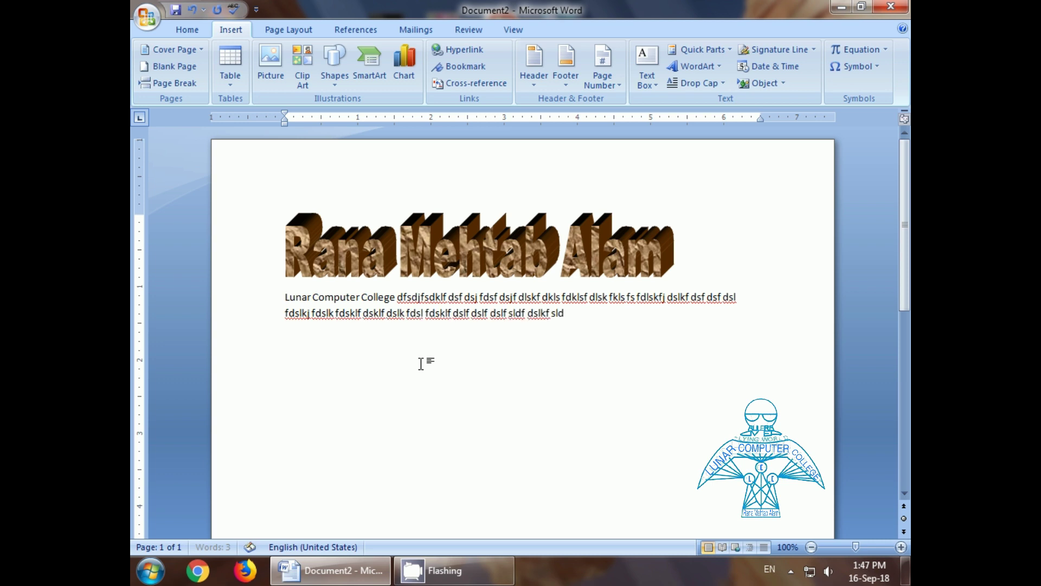
type("f dslf dslkf dslf dlsf ldskf dklsf dklsf klds fkldsflkdsj")
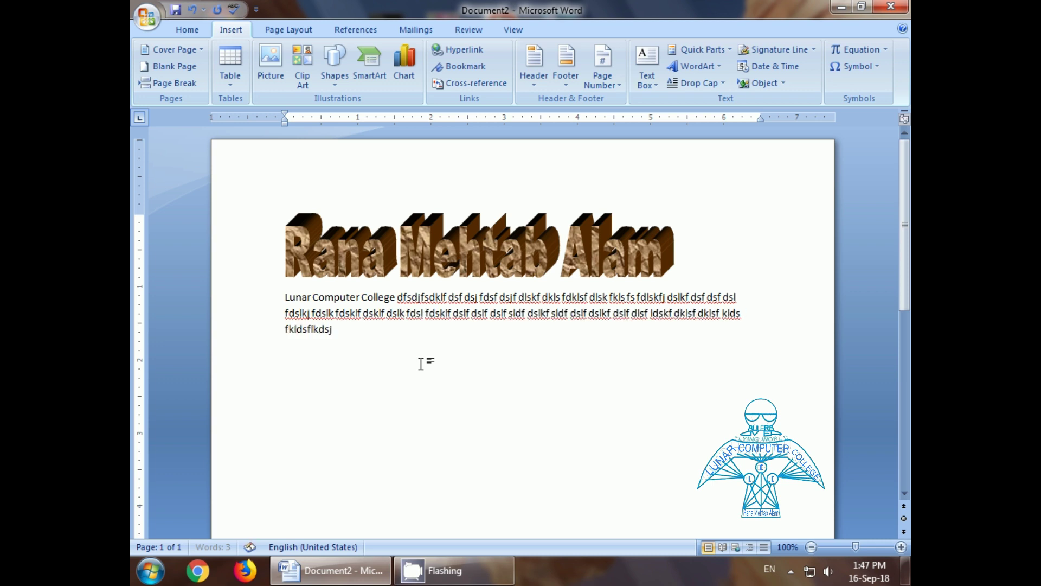
type("fkljd sjfkl")
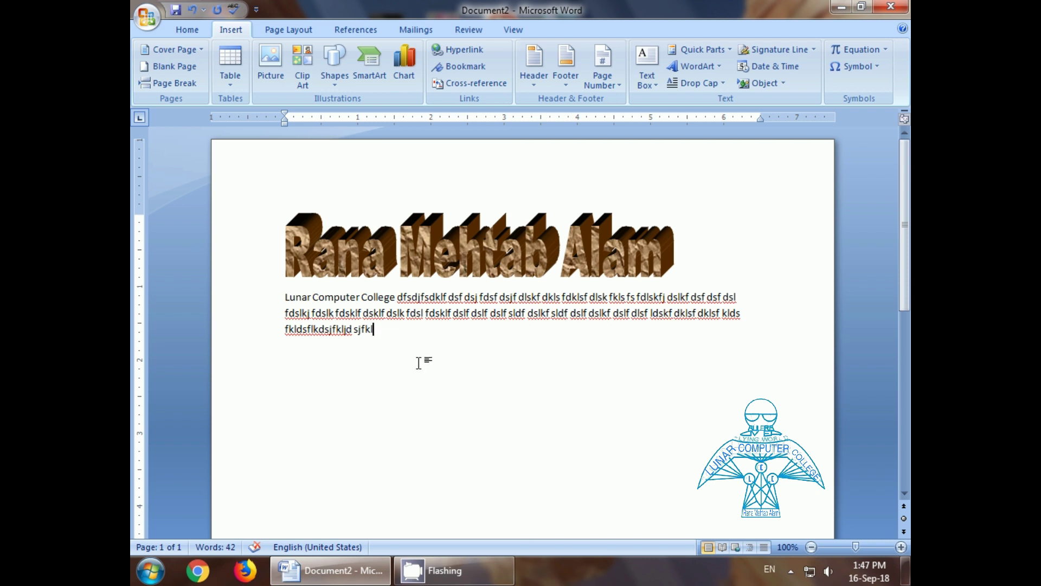
left_click(723, 84)
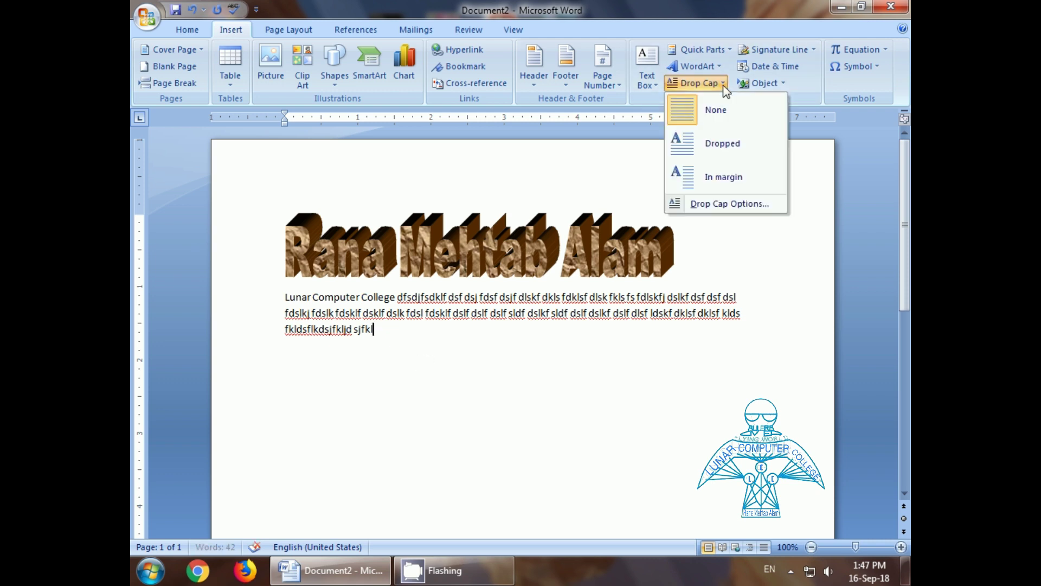
left_click(720, 143)
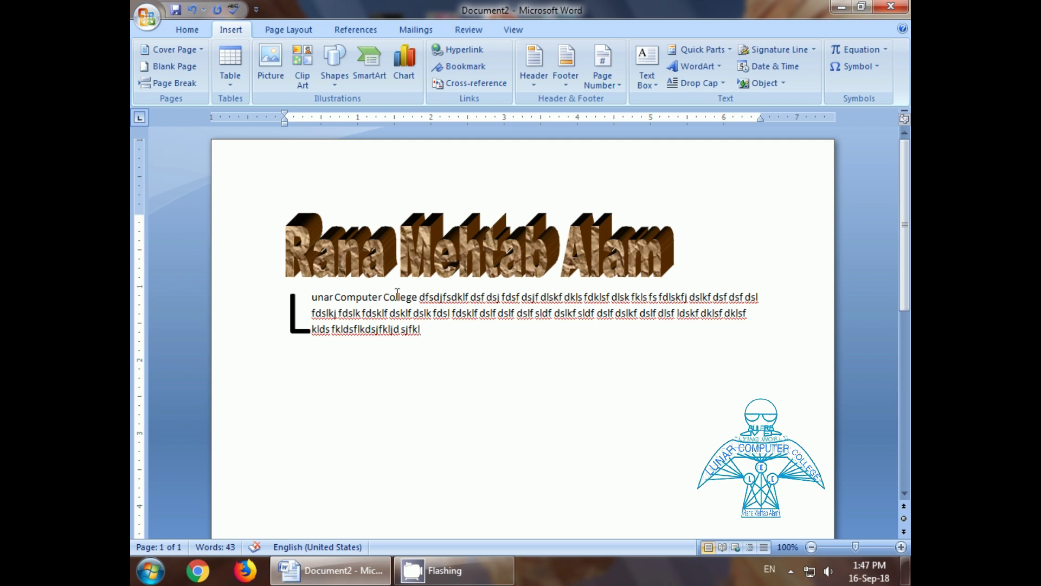
left_click(714, 85)
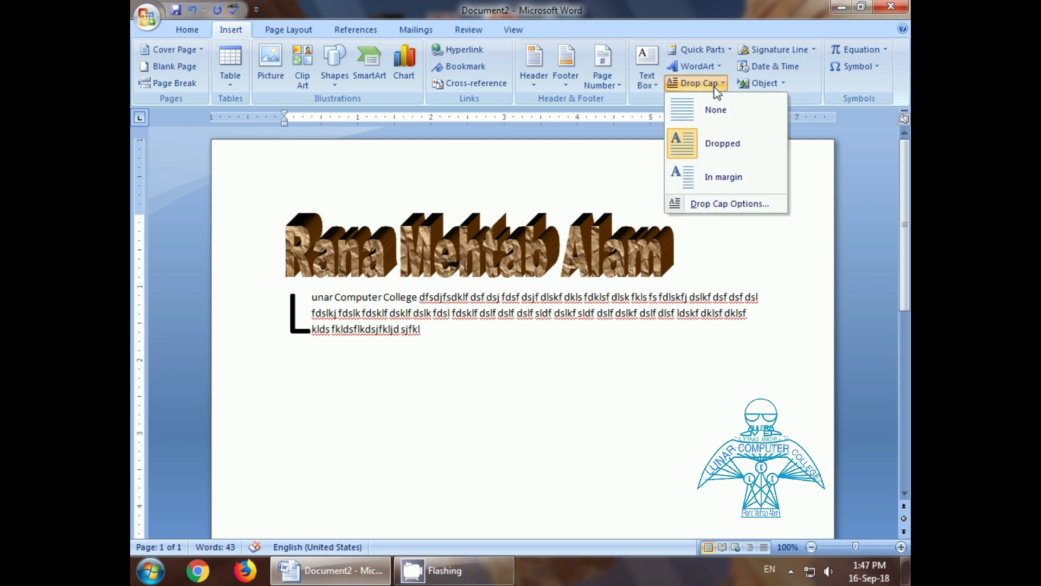
left_click(714, 179)
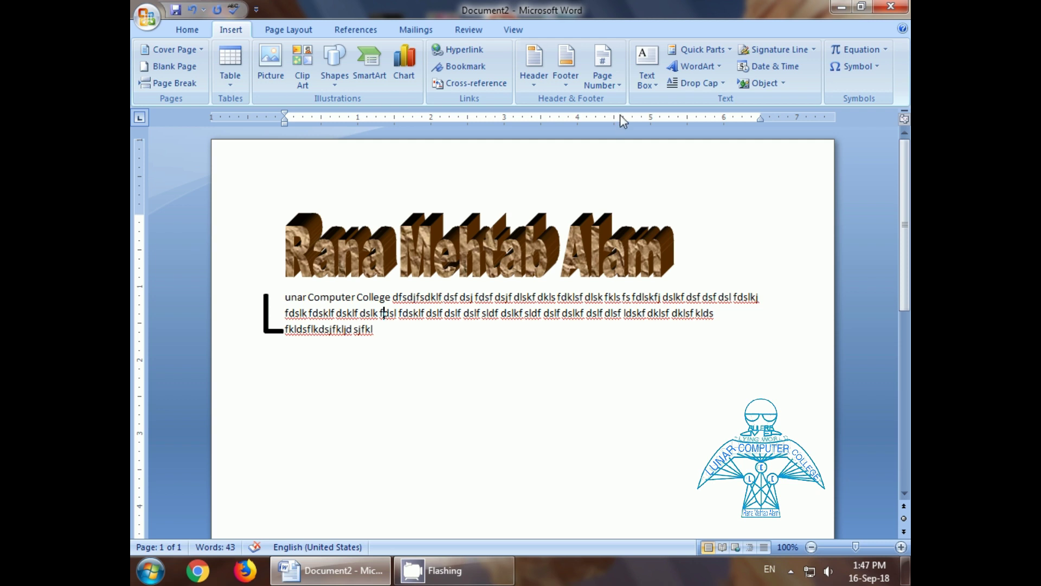
left_click(696, 83)
left_click(715, 113)
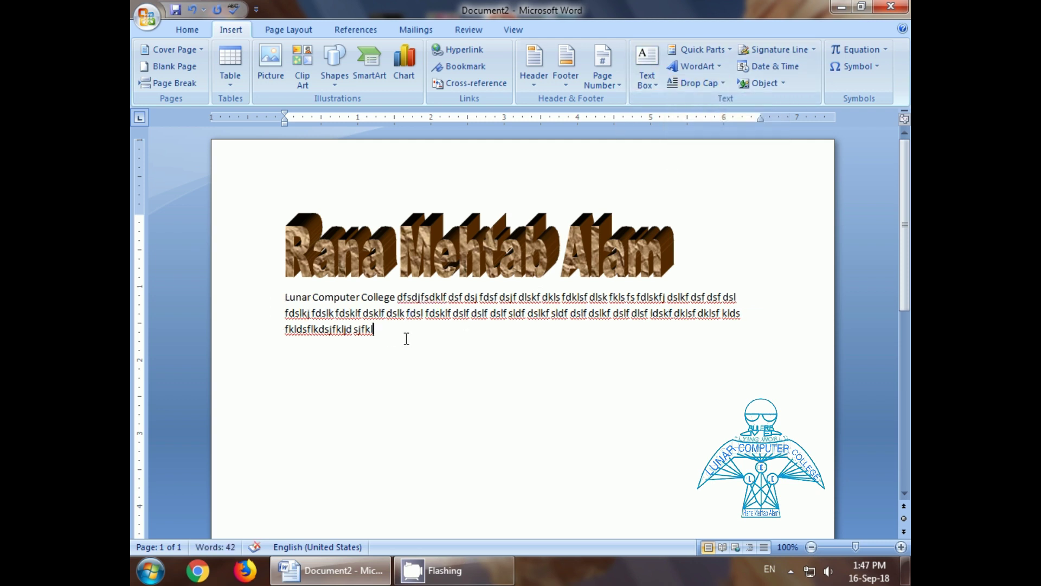
left_click(696, 83)
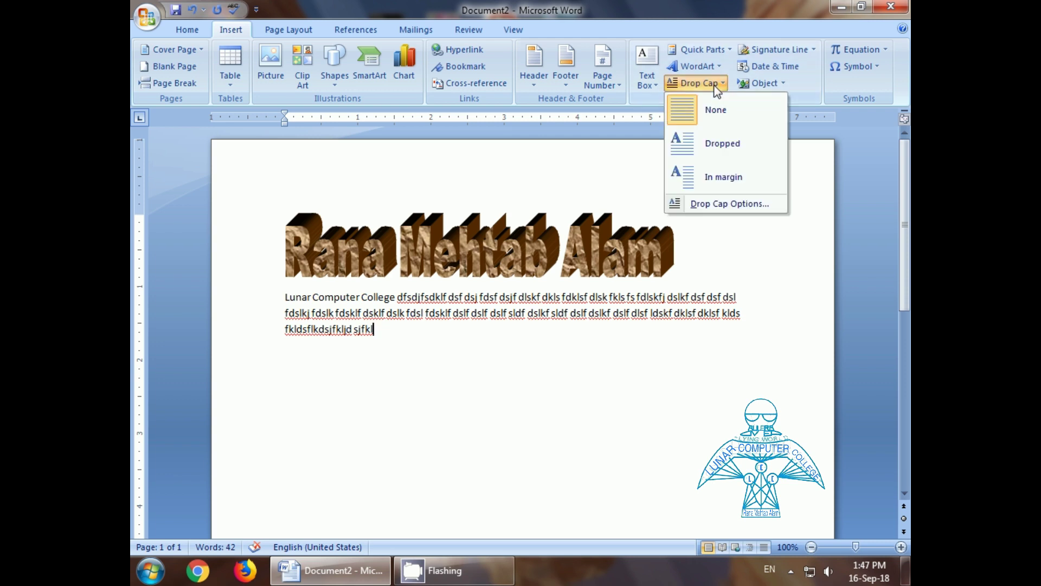
left_click(722, 204)
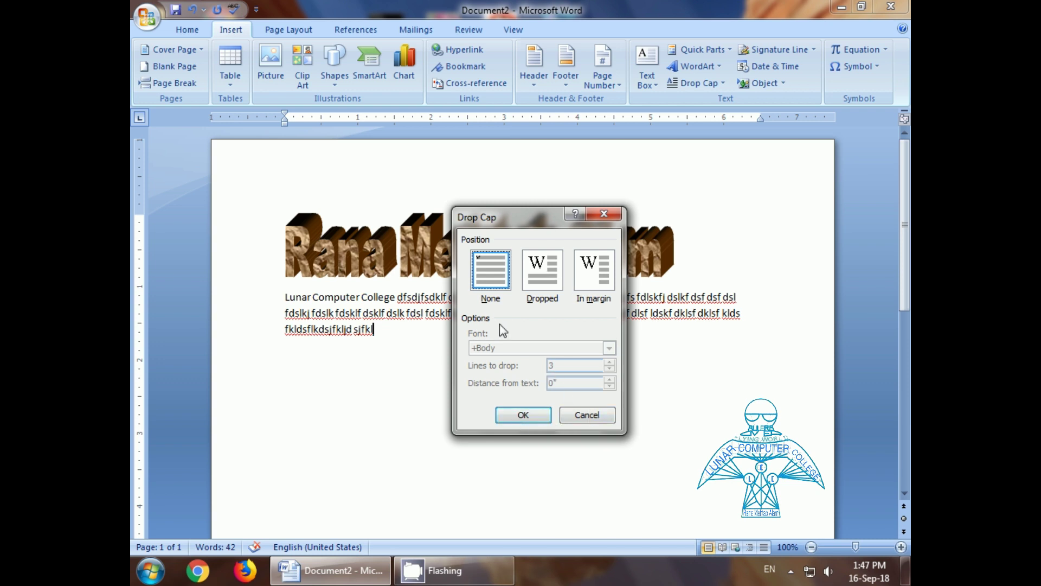
left_click(526, 416)
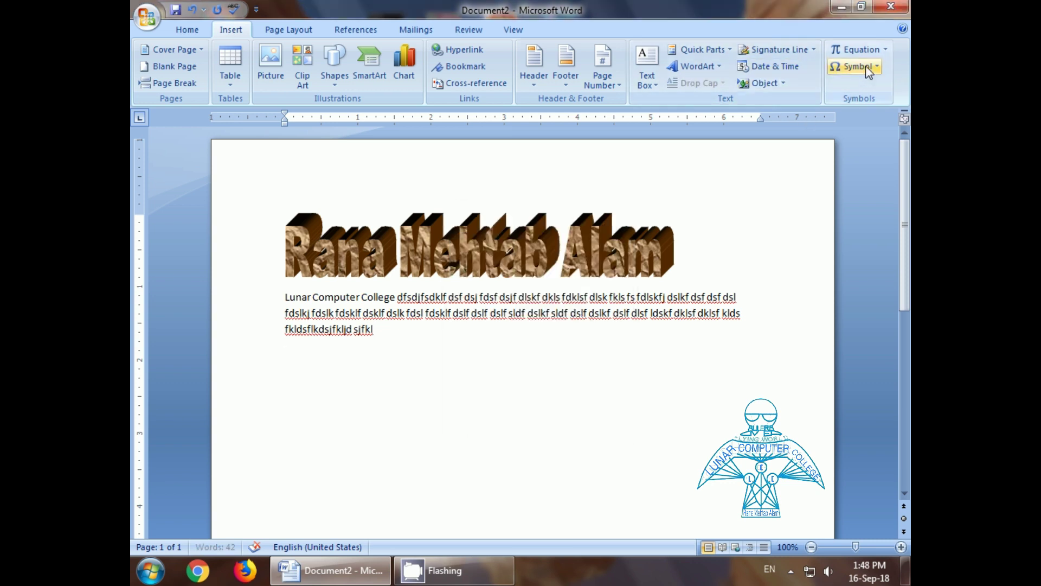
Step: Bring up the full symbol chooser and switch its font to Wingdings
left_click(854, 66)
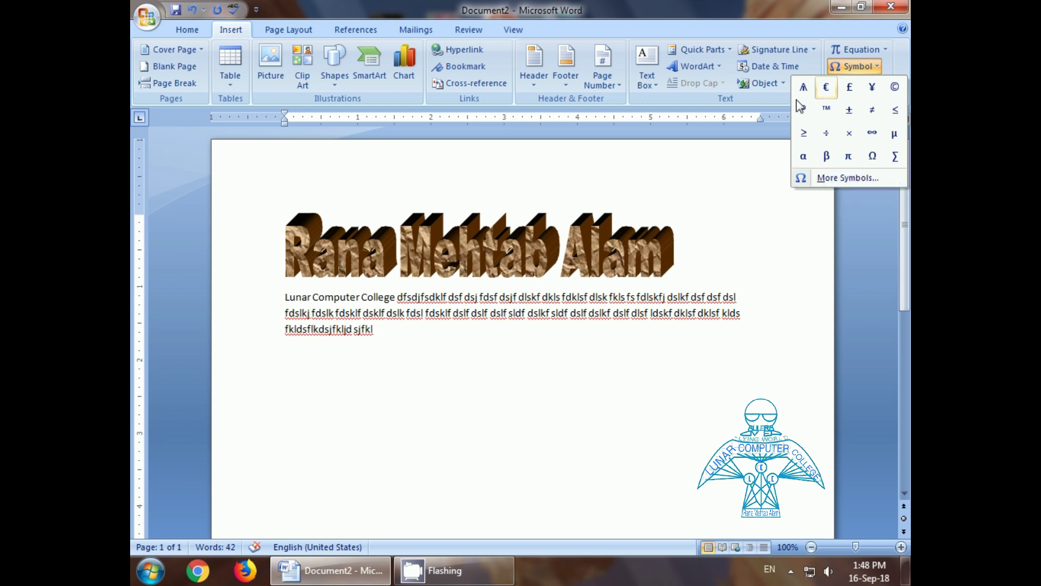
left_click(820, 181)
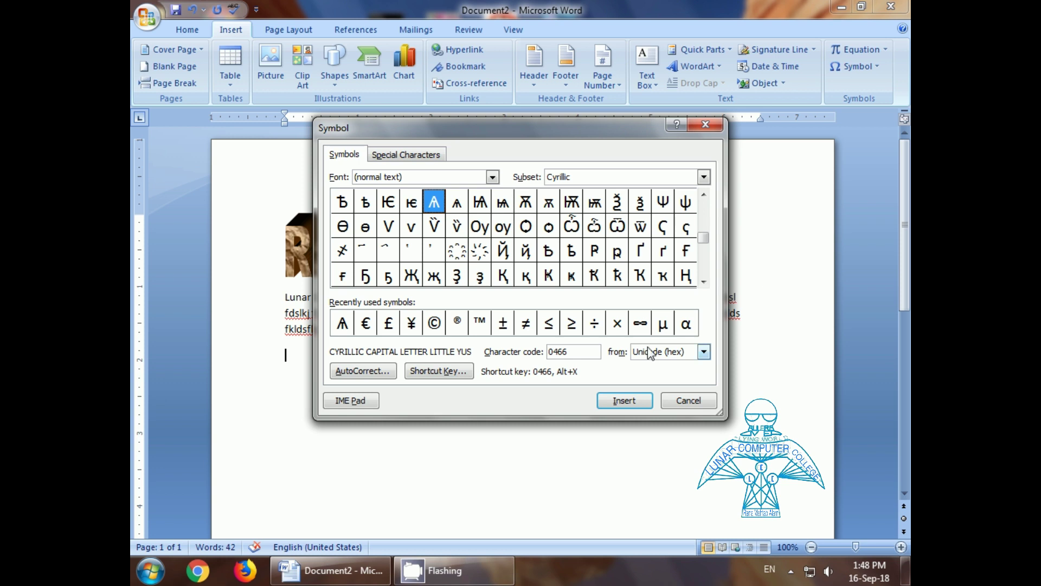
left_click_drag(504, 134, 534, 170)
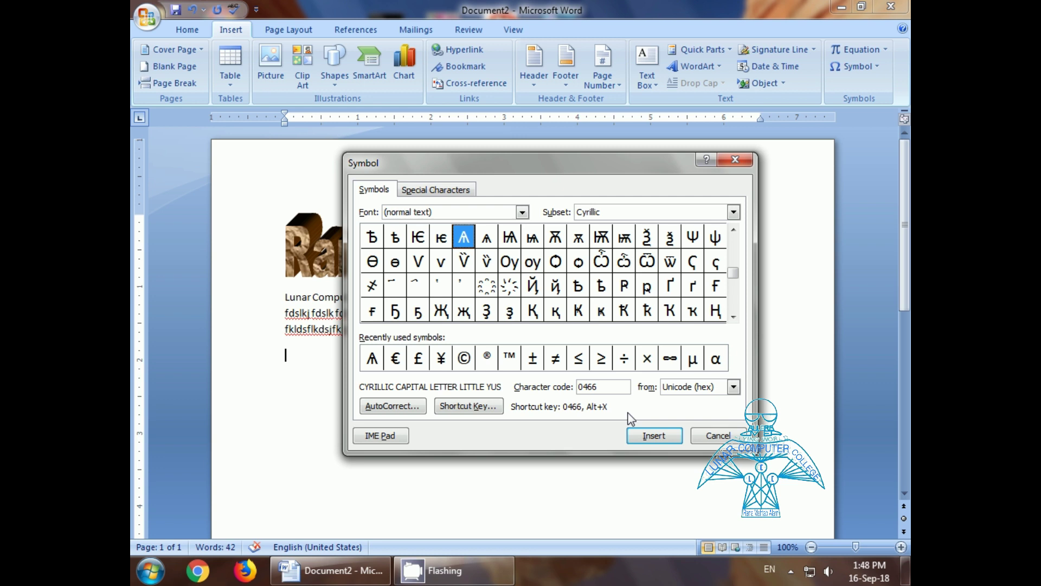
left_click(523, 215)
left_click_drag(522, 230, 524, 300)
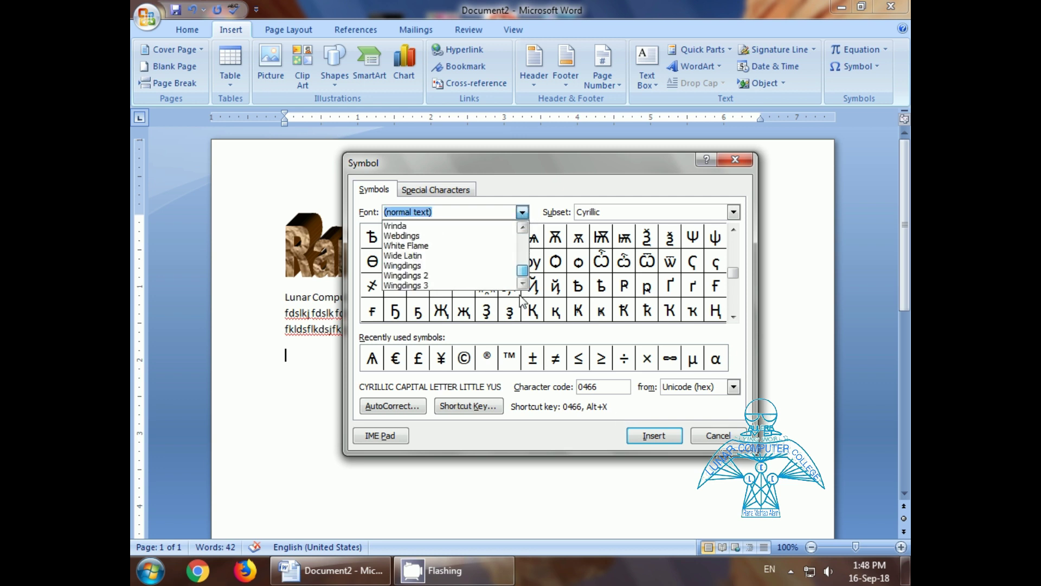
left_click(402, 266)
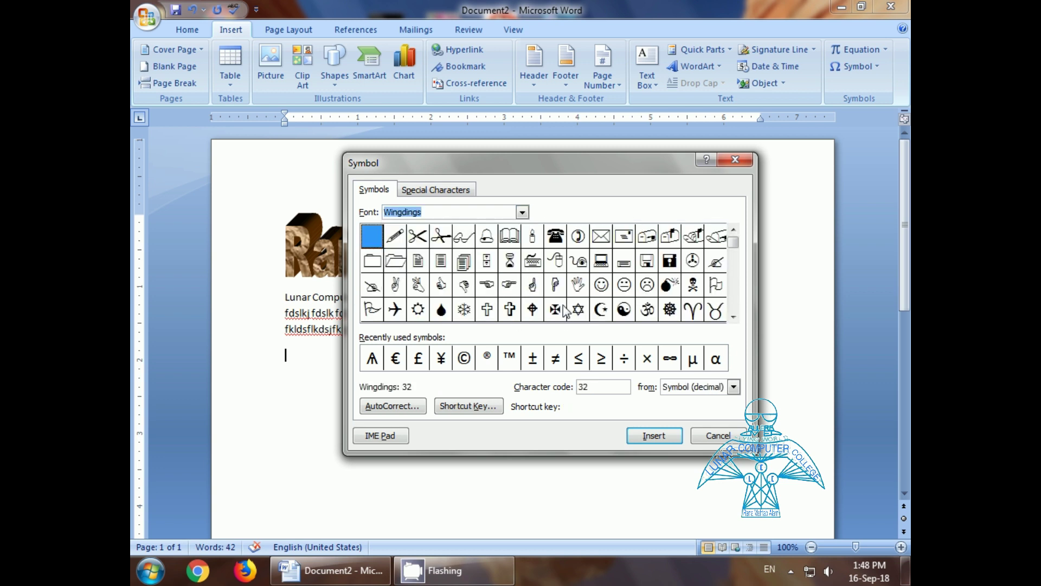
Step: Insert the Wingdings left arrow (223) below the paragraph and close the symbol chooser
left_click(734, 317)
left_click(734, 317)
left_click(734, 317)
left_click(733, 317)
left_click(733, 317)
left_click(734, 317)
left_click(733, 317)
left_click(733, 317)
left_click(733, 317)
left_click(734, 318)
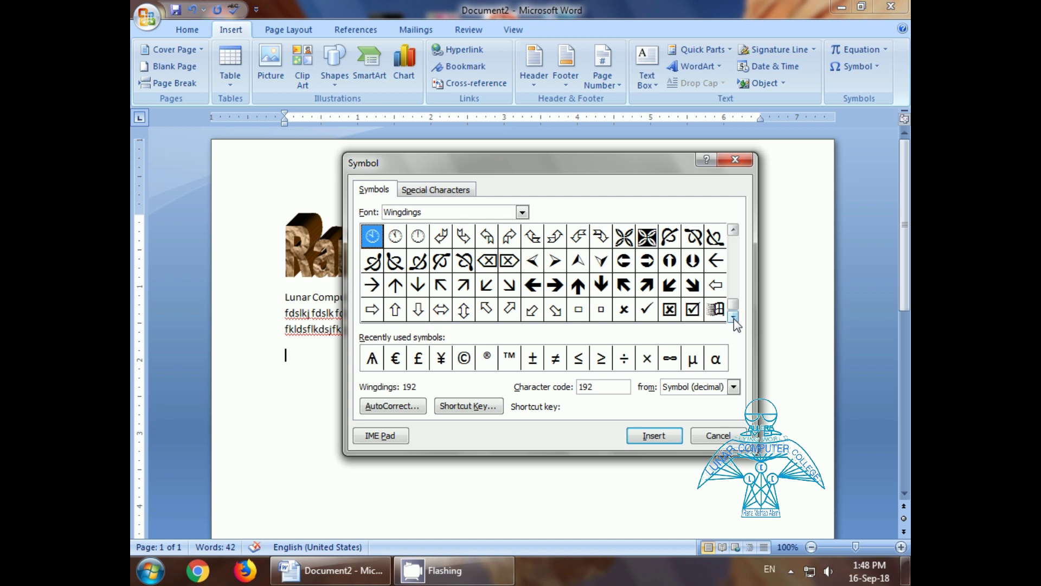
double_click(718, 266)
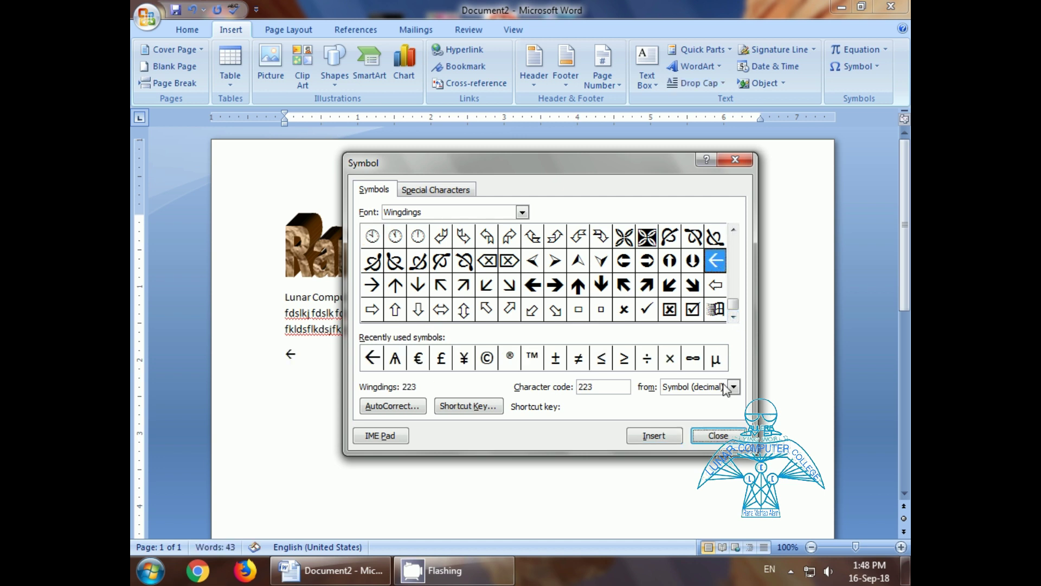
left_click(710, 435)
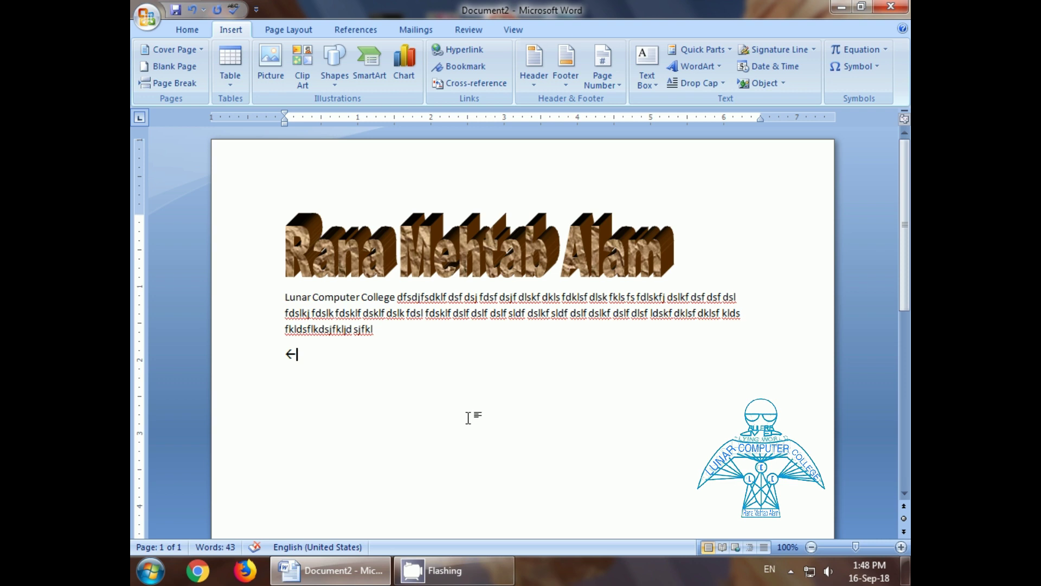
left_click_drag(307, 356, 260, 353)
left_click(415, 383)
left_click(793, 70)
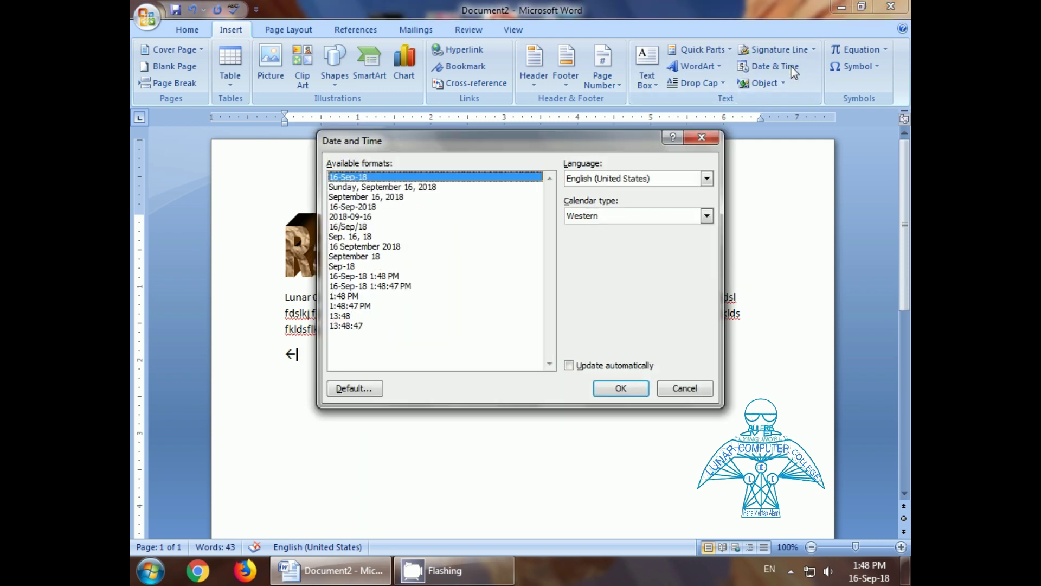
left_click(361, 197)
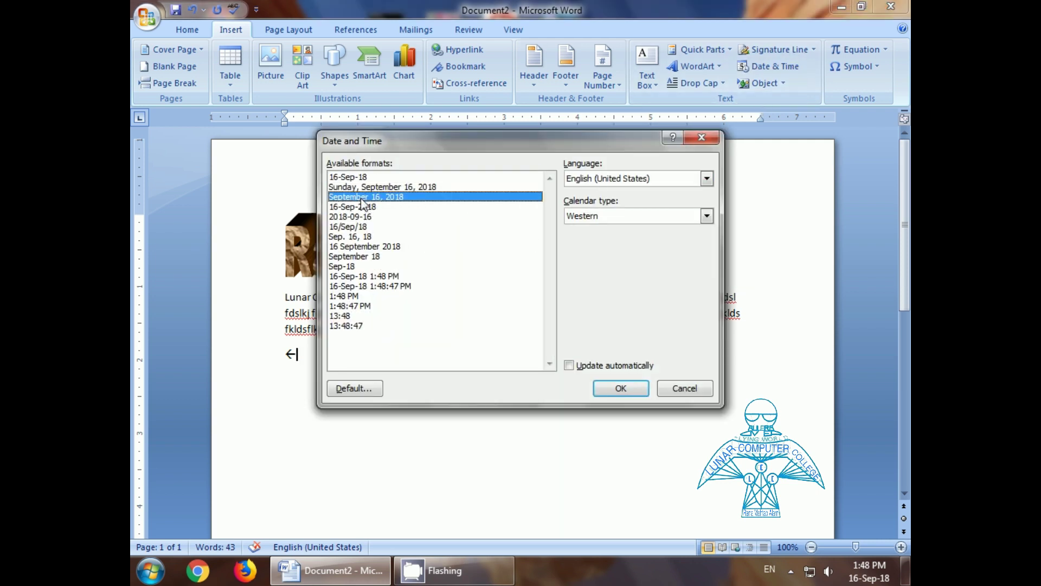
left_click(671, 390)
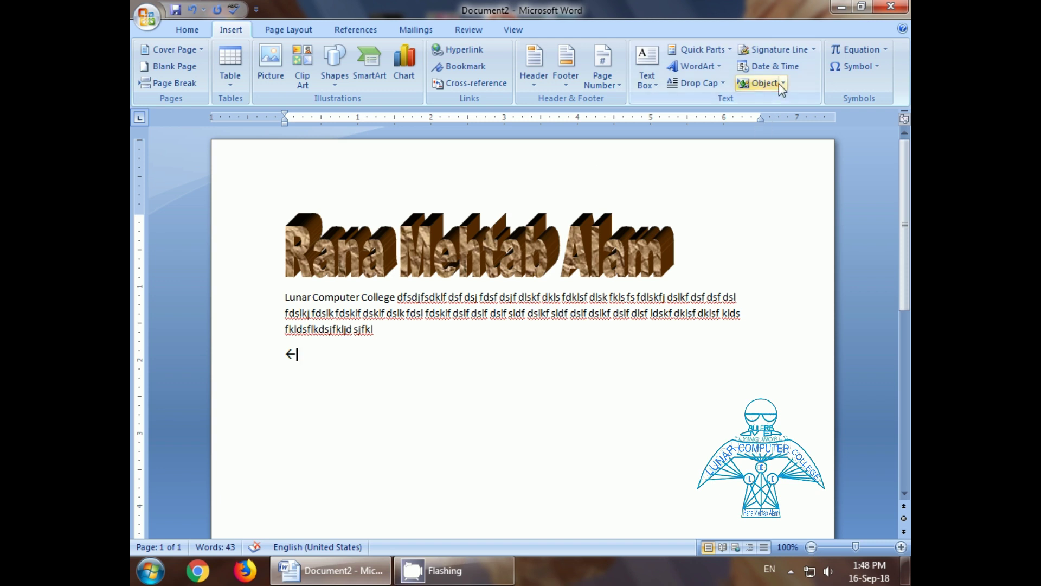
Step: Embed a new Bitmap Image object and draw a freehand scribble on its Paint canvas
left_click(764, 83)
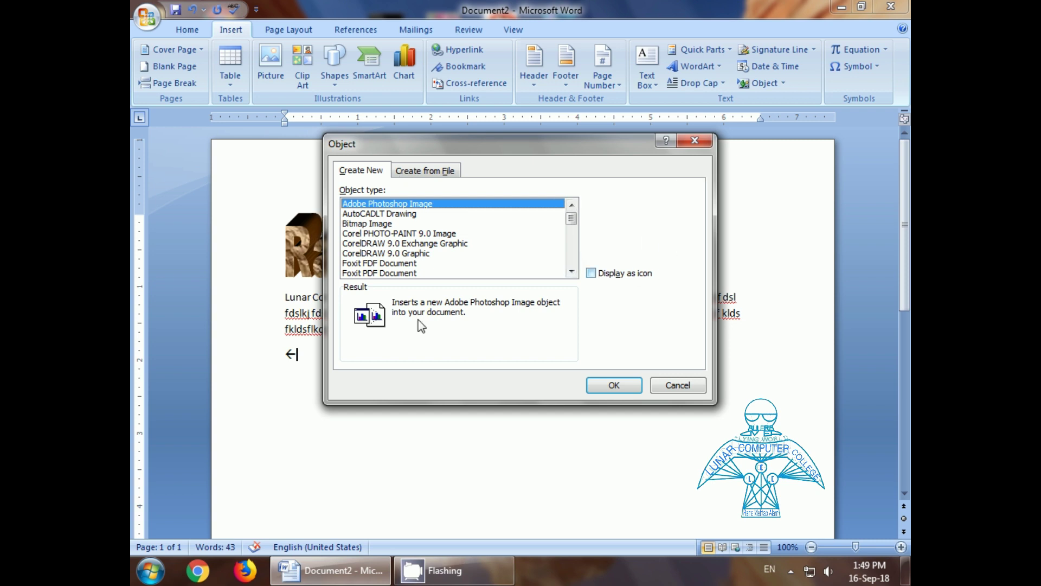
left_click(374, 224)
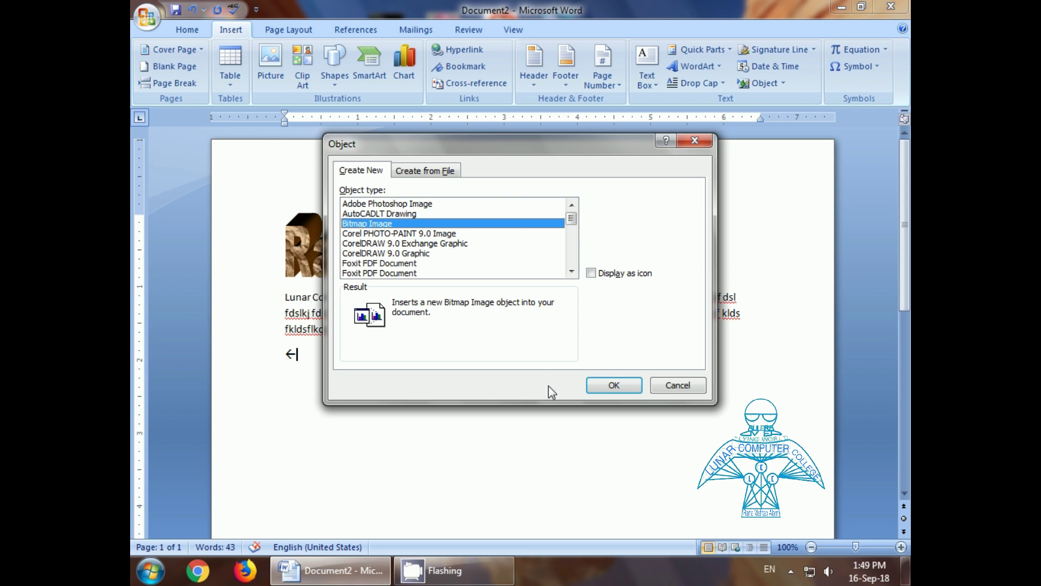
left_click(613, 385)
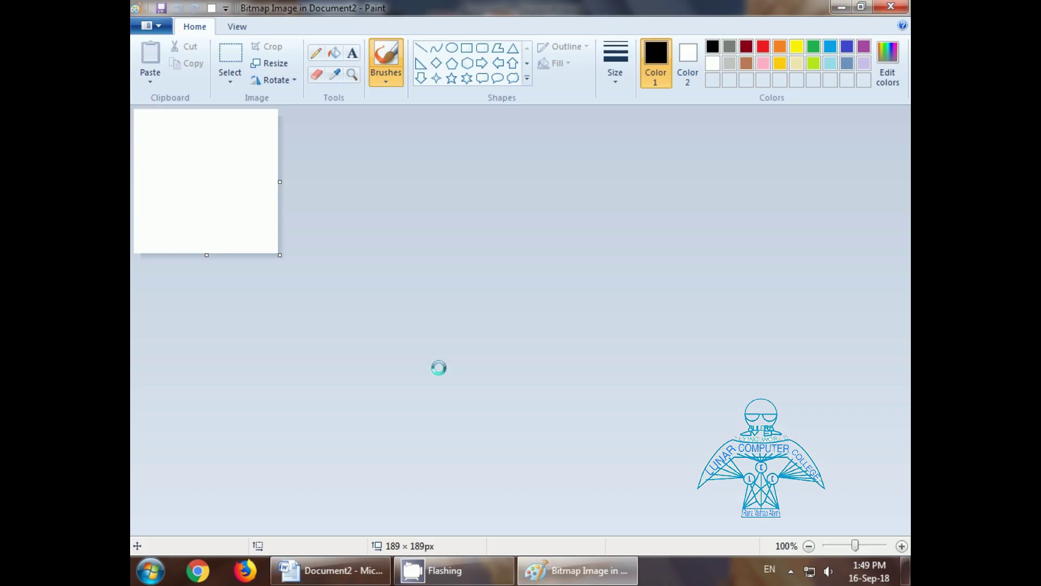
mouse_move(173, 194)
left_mouse_down()
mouse_move(242, 170)
mouse_move(196, 169)
mouse_move(211, 238)
left_mouse_up()
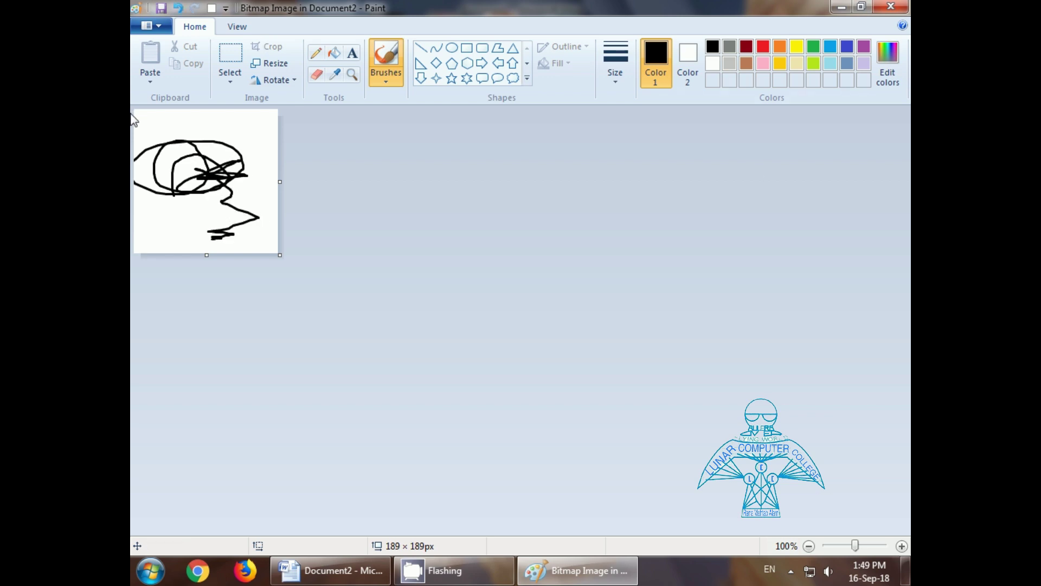
Step: Exit Paint back to Document2, leaving the black scribble embedded below the paragraph
left_click(153, 26)
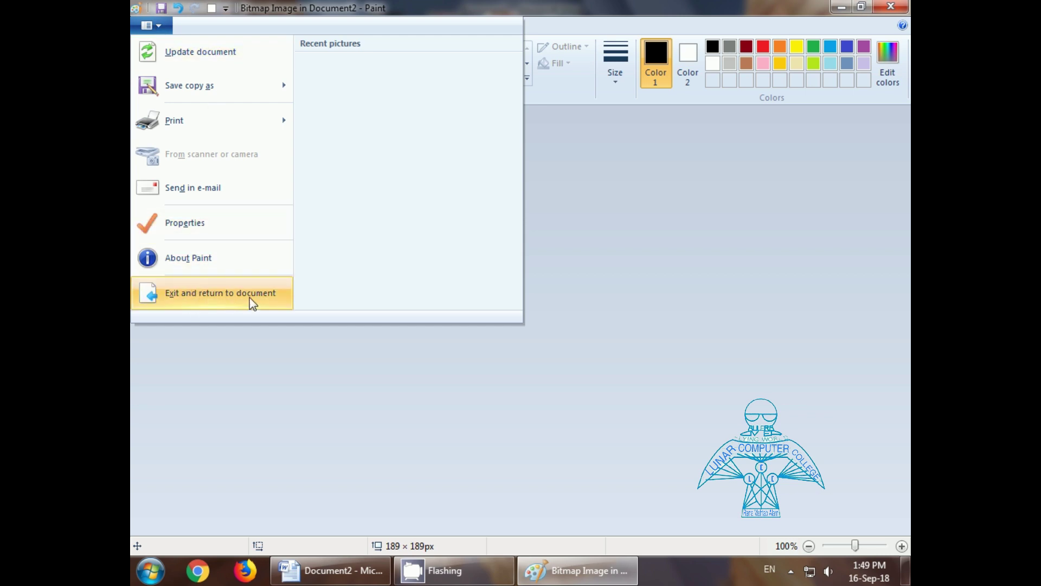
left_click(369, 393)
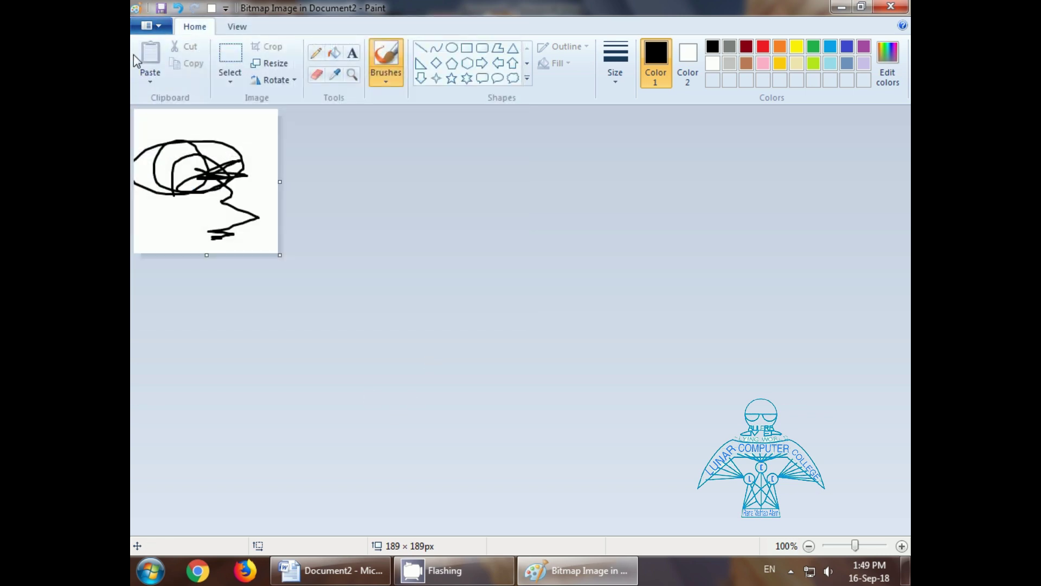
left_click(159, 28)
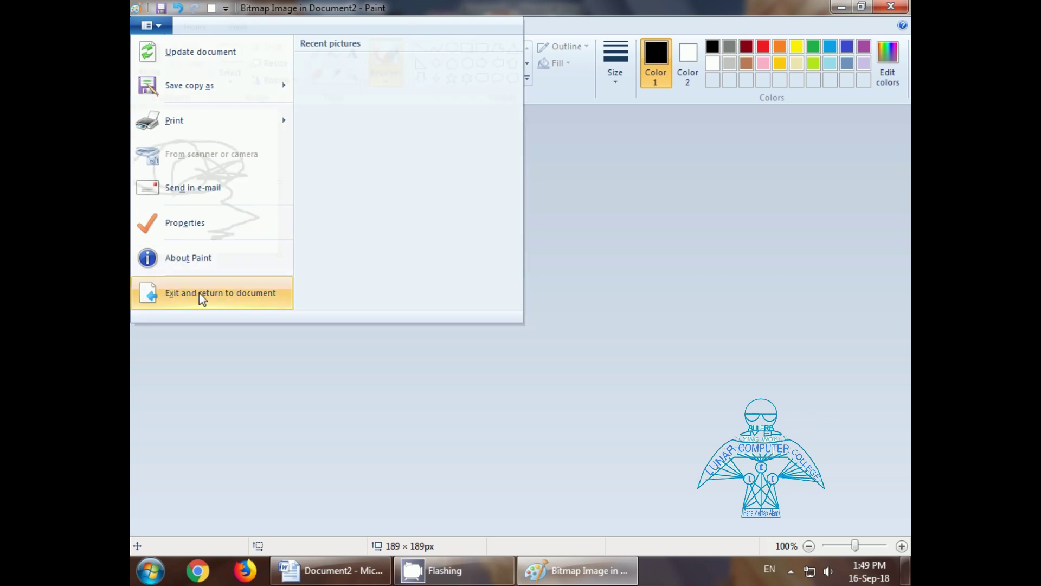
left_click(199, 292)
left_click(507, 450)
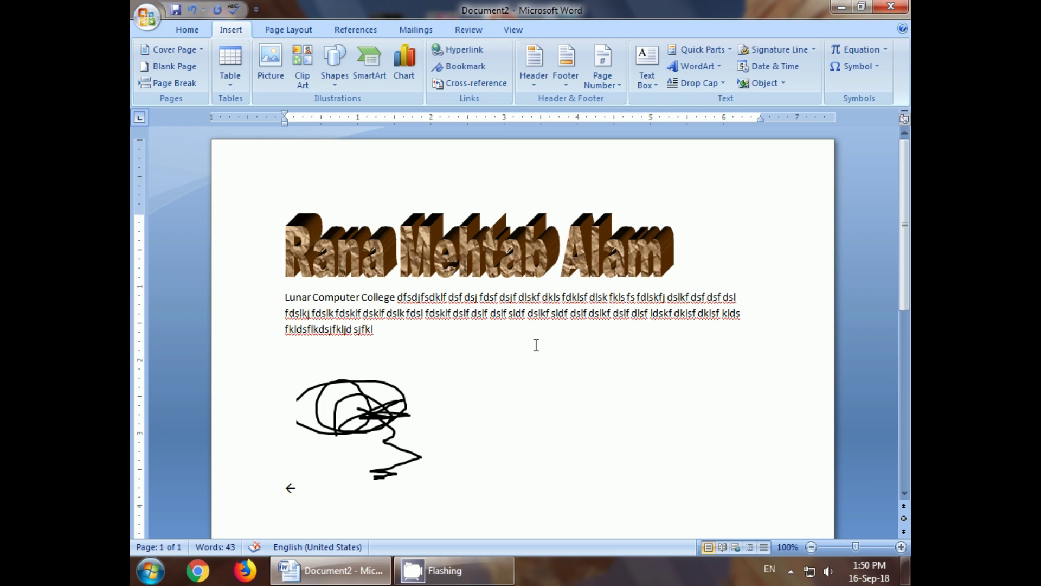
Step: Show the Page Layout commands on the ribbon for Document2
left_click(297, 38)
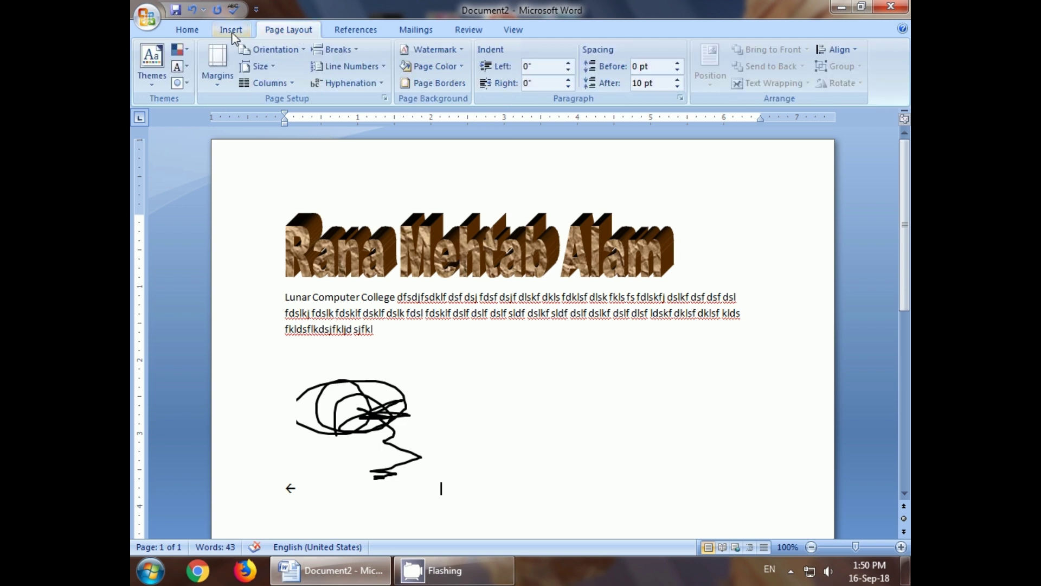